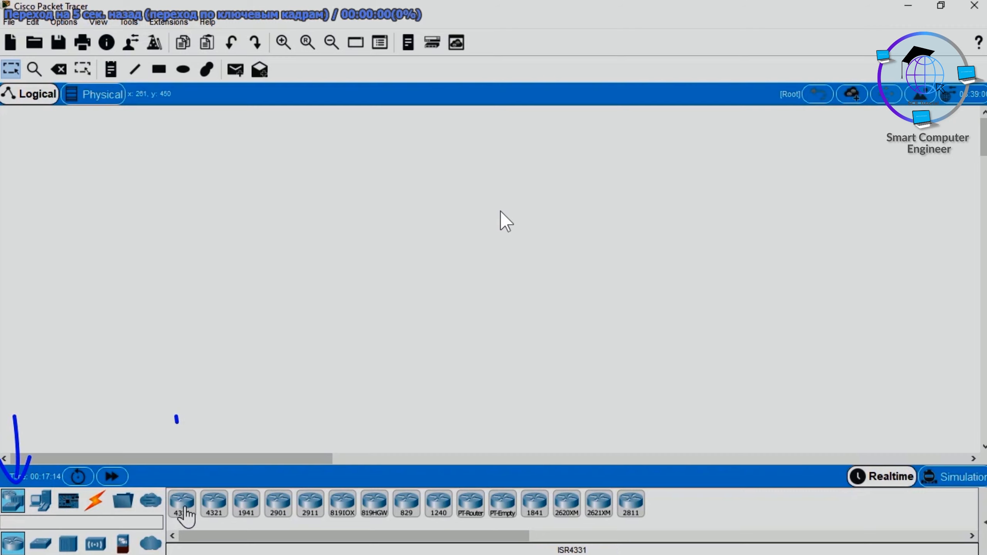
Step: Place an ISR4331 router in the empty workspace and rename it ISP
click(182, 504)
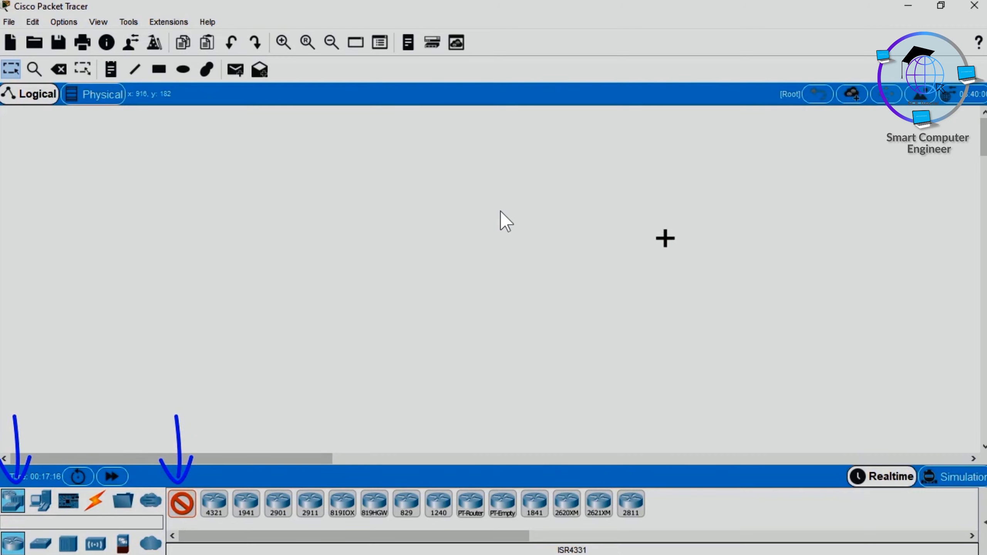
click(726, 235)
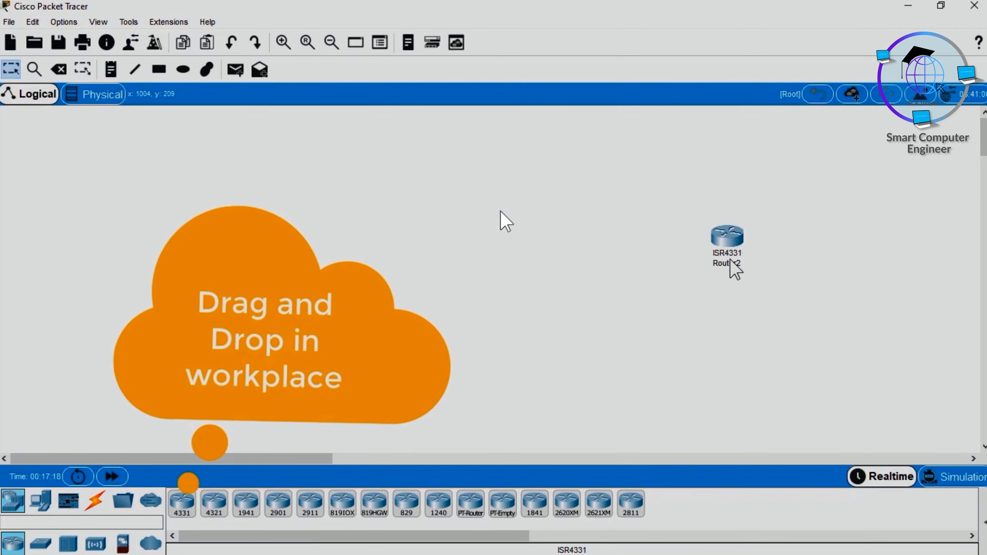
click(730, 265)
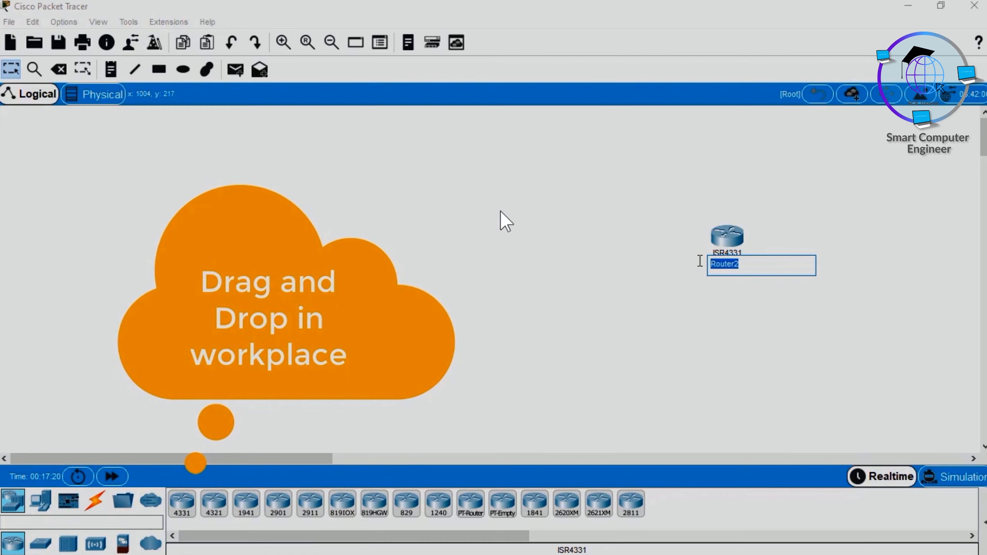
text(ISP)
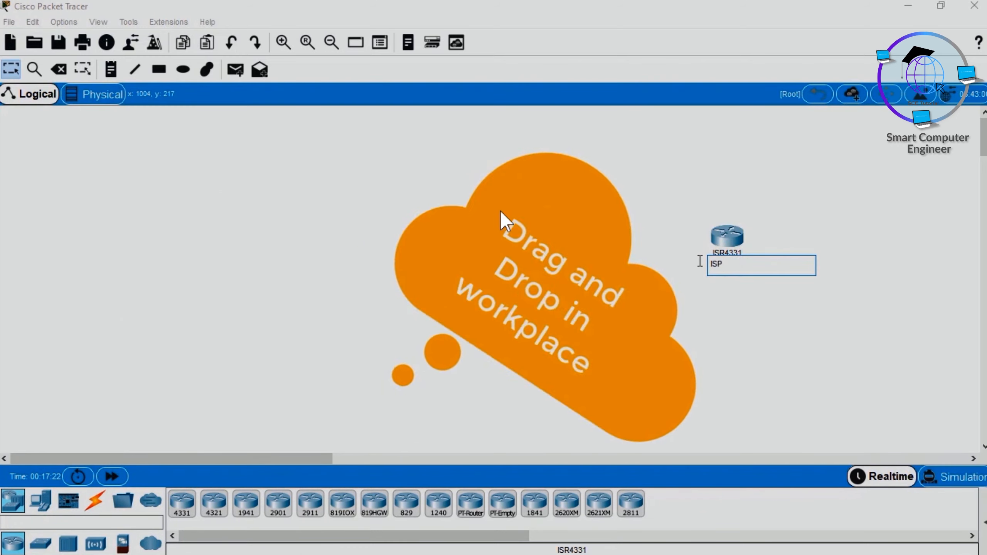
key(Return)
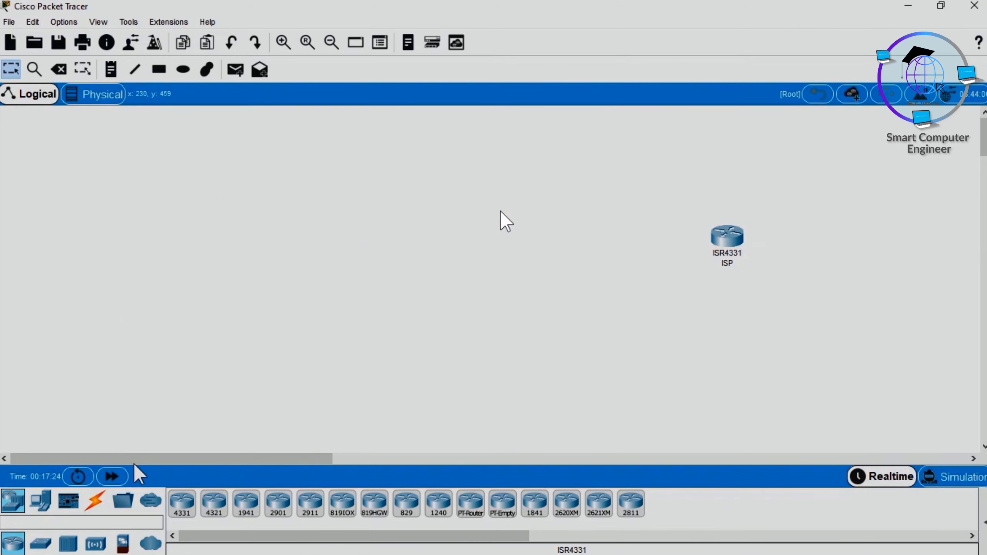
Step: Add a HomeRouter-PT-AC wireless router to the workspace, to the left of the ISP router
click(97, 545)
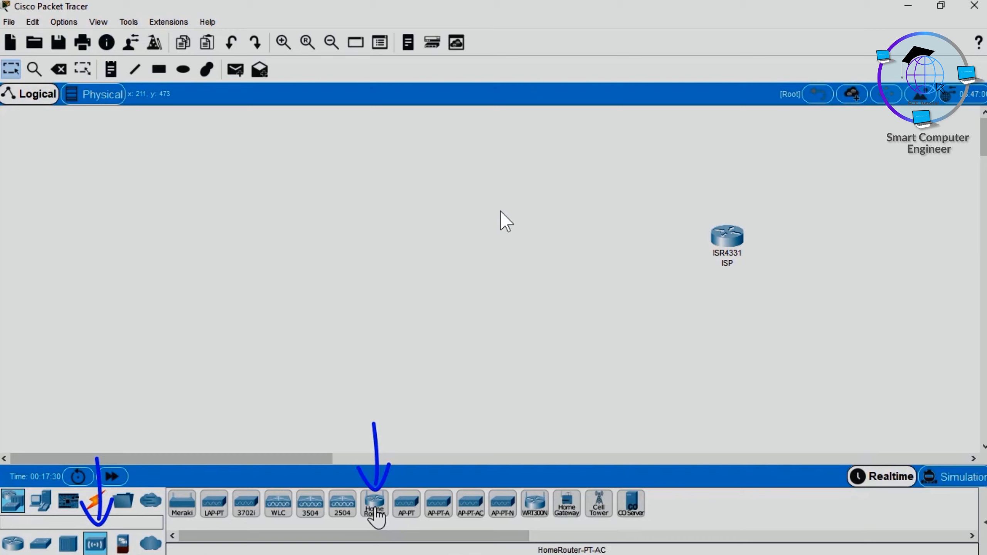
drag(376, 513, 375, 511)
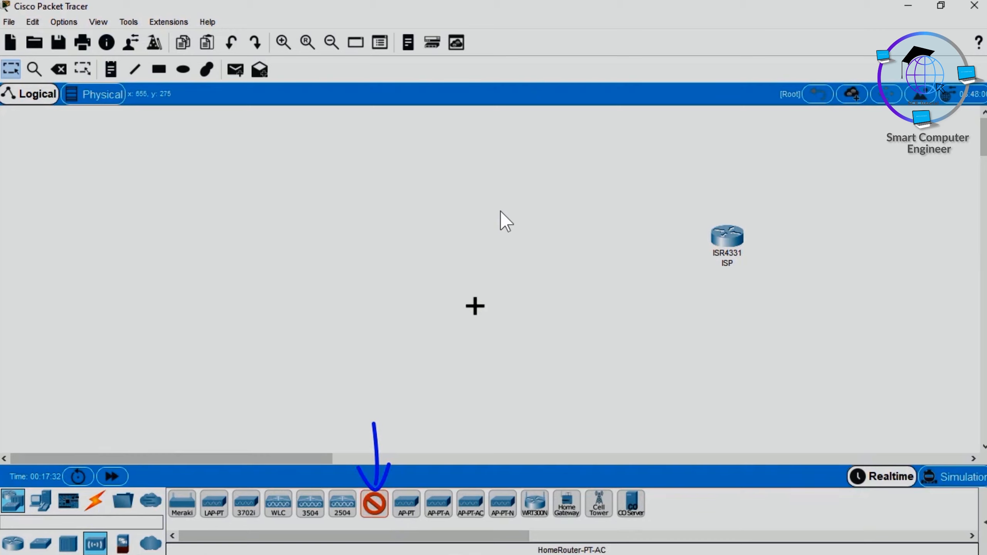
click(527, 249)
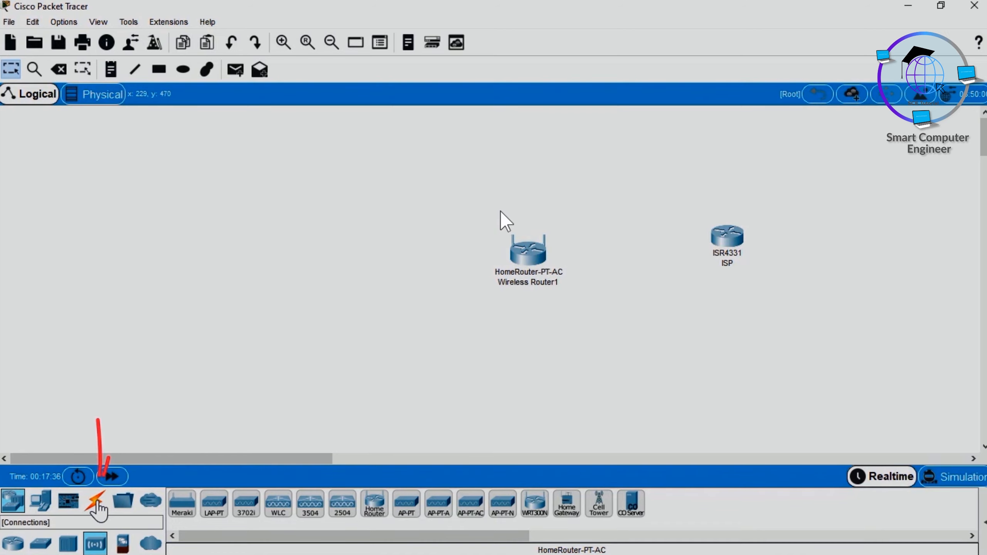
Step: Connect the home router's Internet port to the ISP router's GigabitEthernet0/0/0 with a copper straight-through cable
click(97, 503)
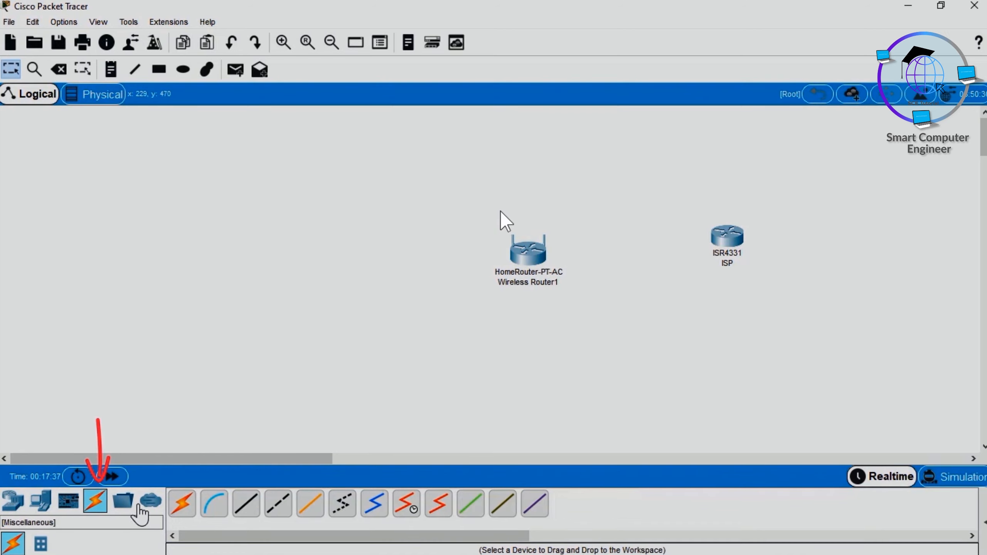
click(246, 504)
click(536, 251)
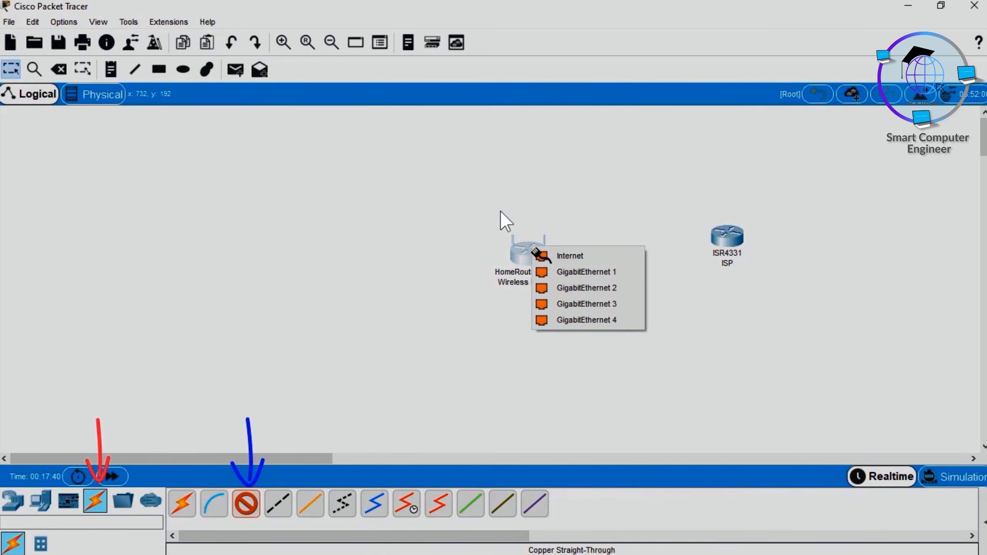
click(571, 256)
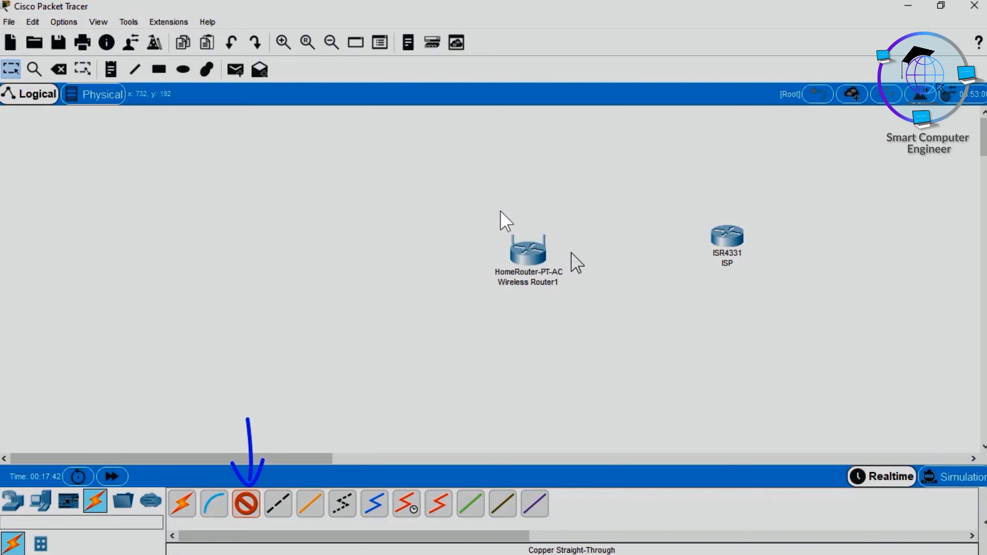
click(727, 236)
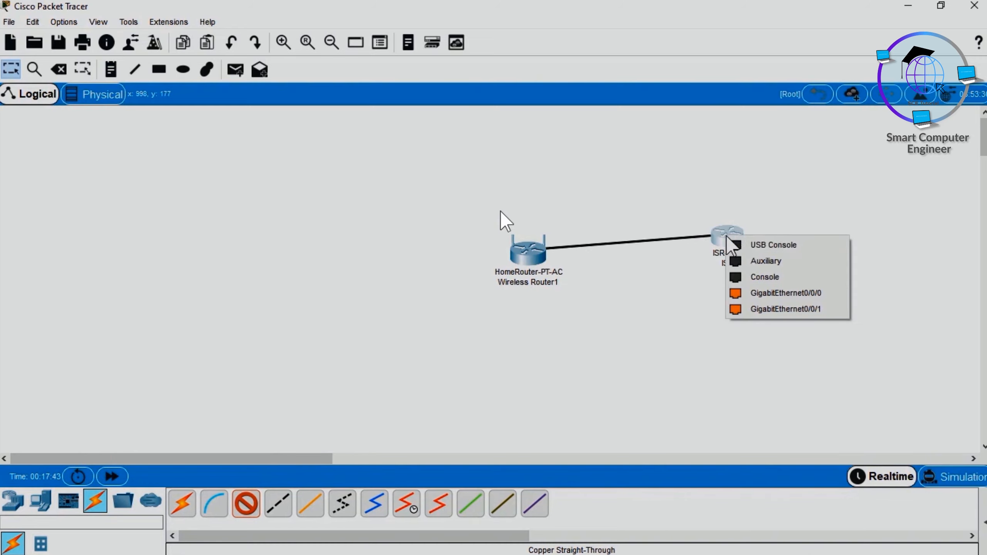
click(789, 295)
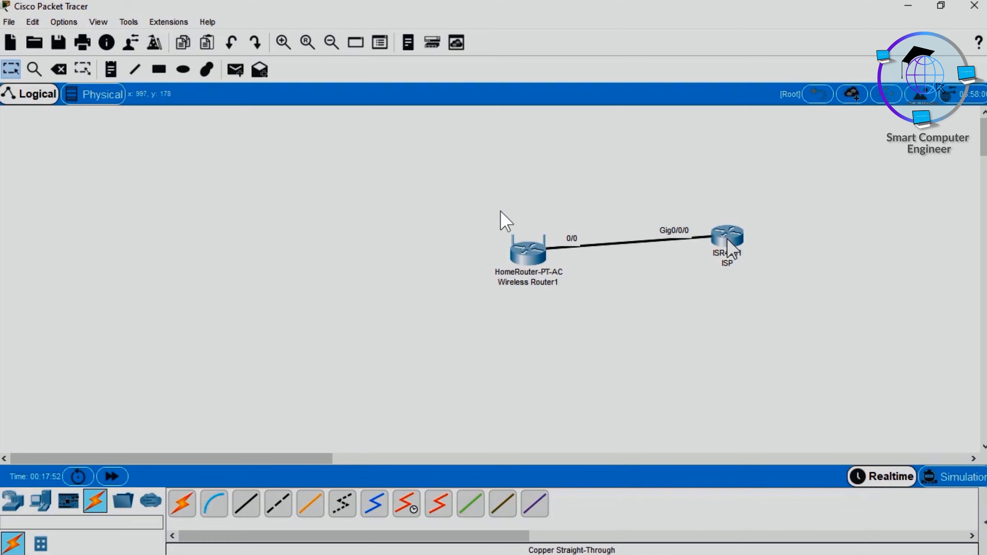
Step: Add the note "8.8.8.8 google dns ip address" below the ISP router
click(111, 69)
click(728, 279)
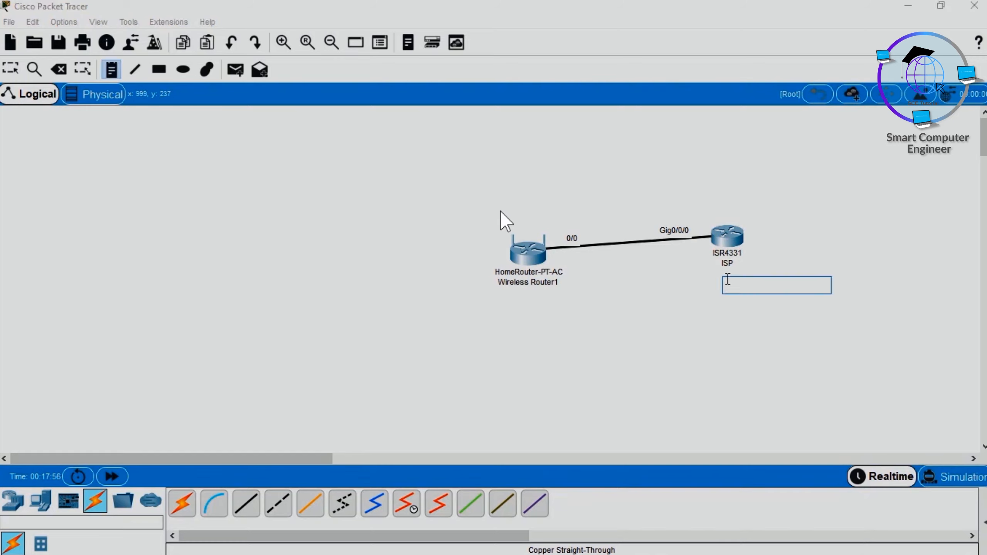
text(8.8.8.8 google dns ip addre)
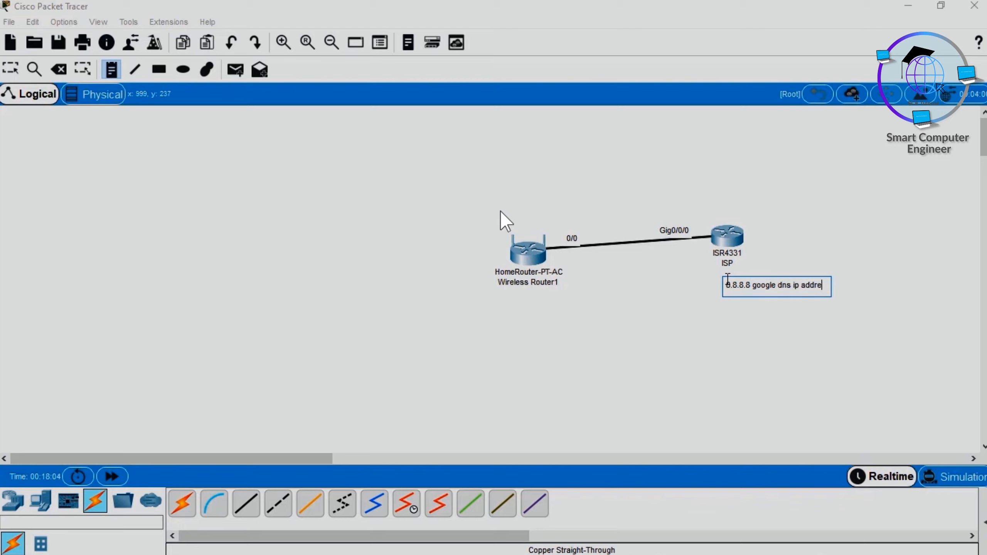
text(ss)
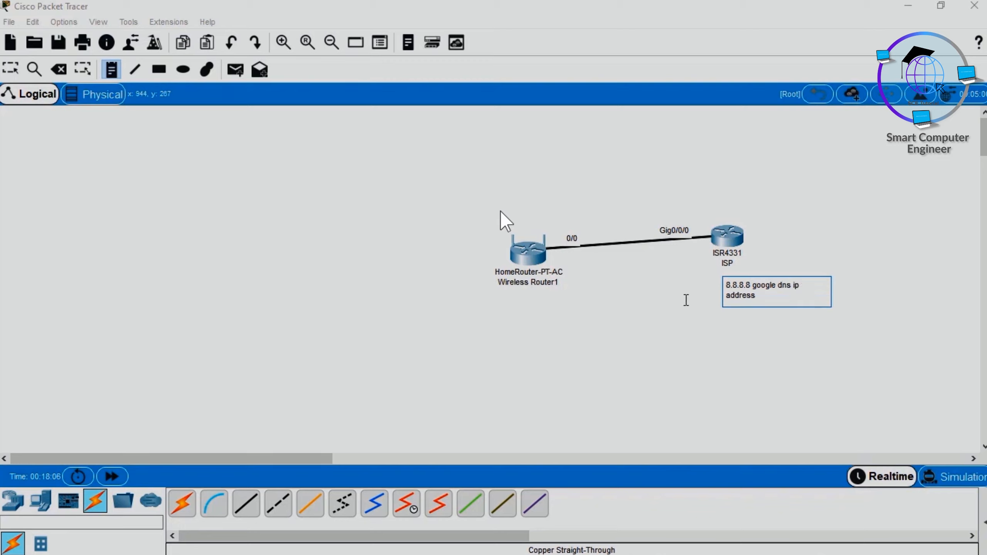
key(Escape)
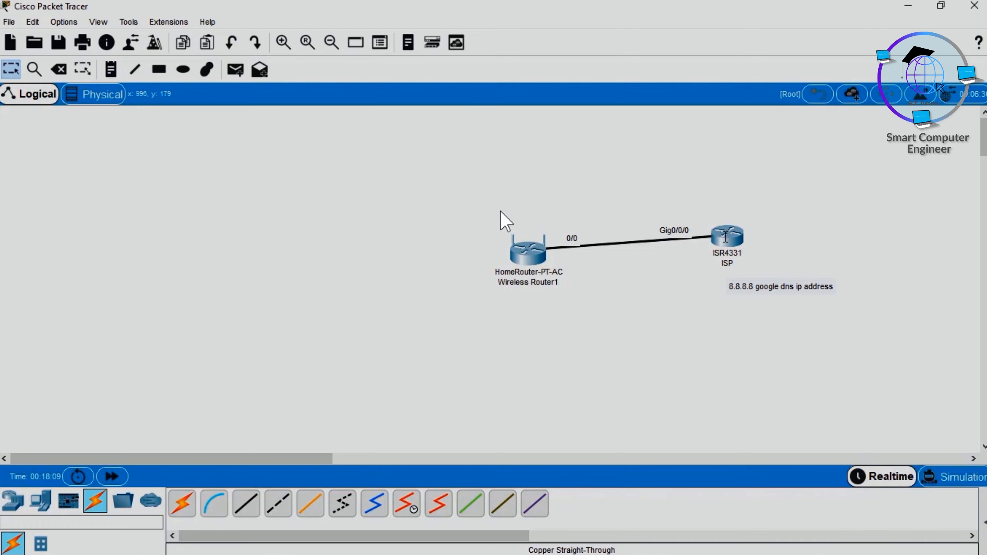
Step: Open the ISP router's command line and answer no to the initial configuration dialog
click(730, 236)
click(401, 107)
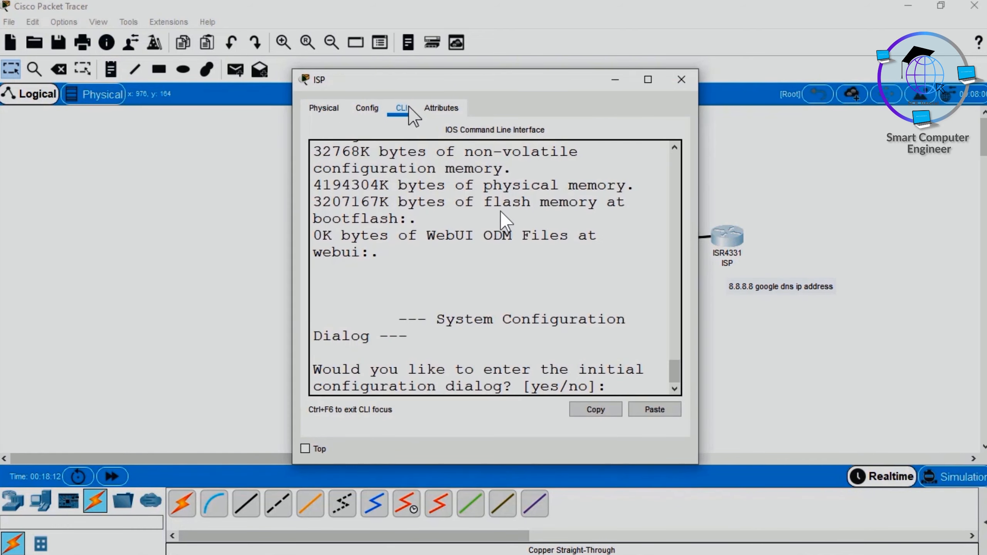
drag(461, 81, 279, 67)
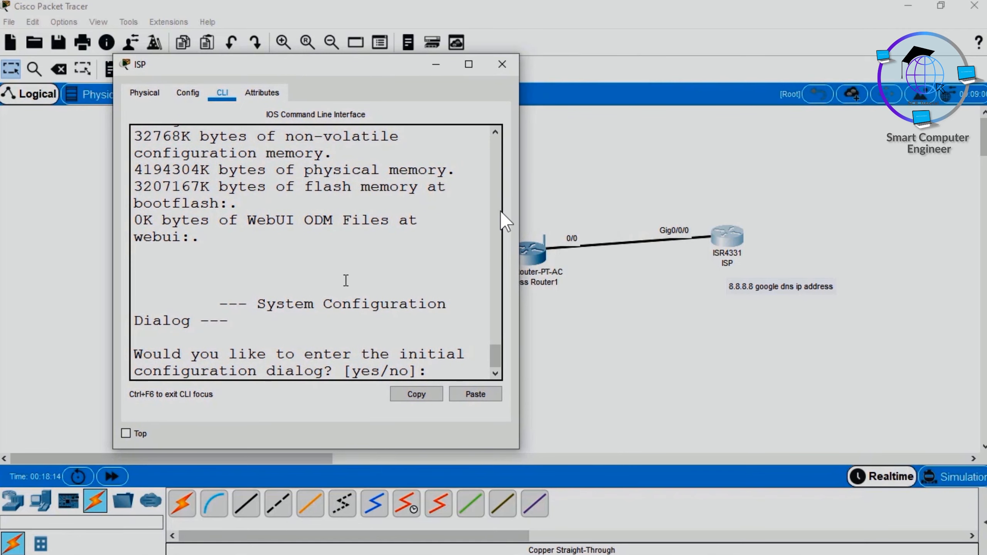
key(Return)
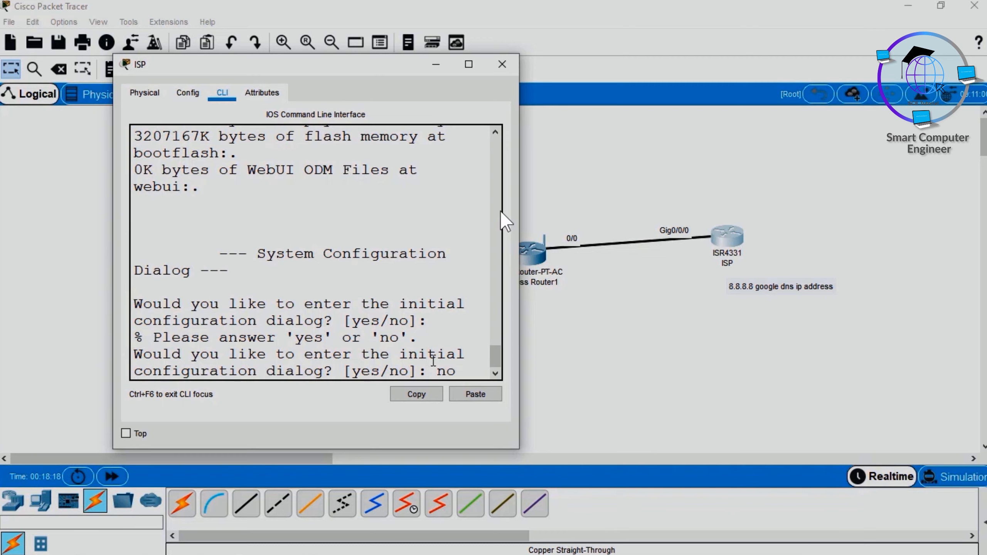
text(no)
key(Return)
Step: Enable privileged mode on the ISP router and enter global configuration with conf terminal
key(Return)
text(er>e)
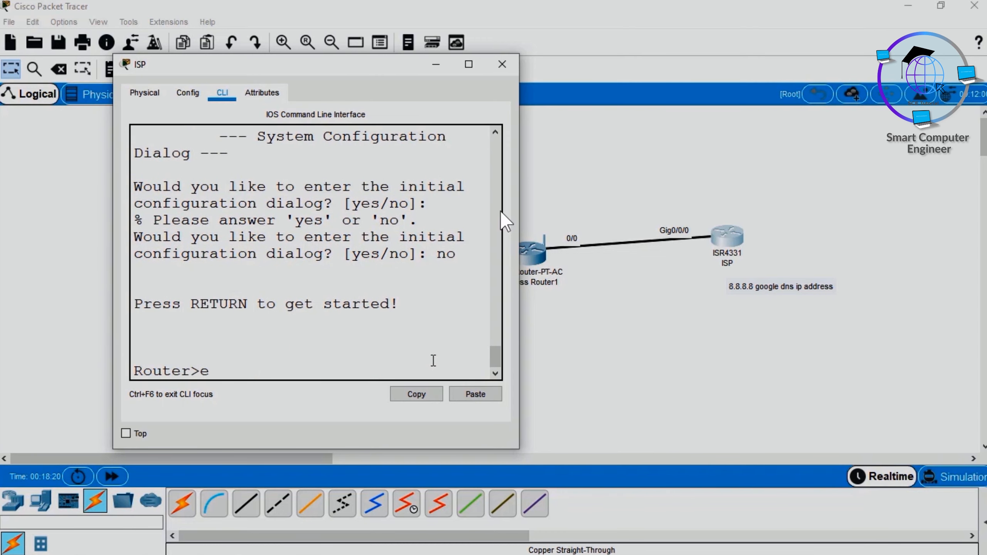
text(n)
key(Tab)
key(Return)
text(conf t)
key(Tab)
key(Return)
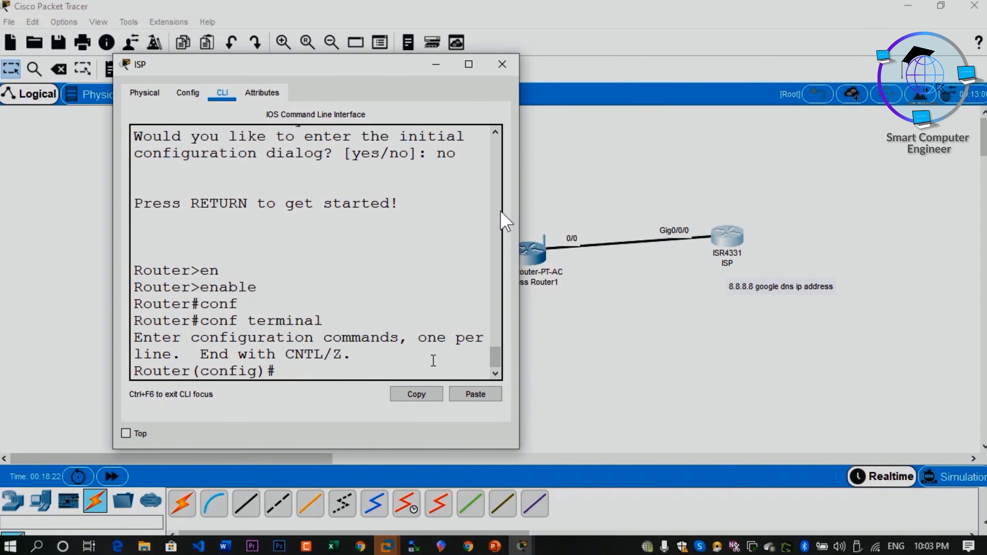
key(Return)
key(Return)
key(Return)
key(Return)
key(Return)
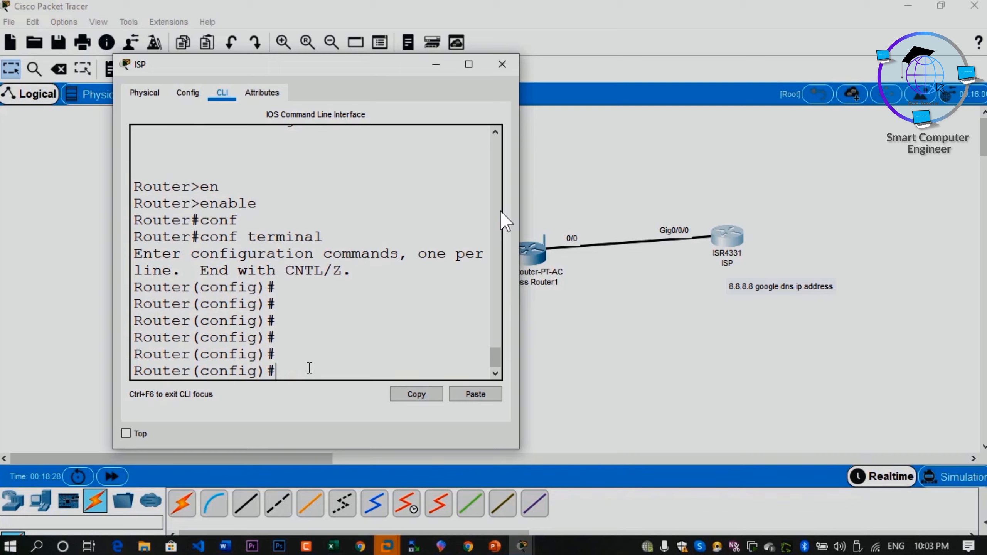
Step: Enter interface configuration for gigabitEthernet 0/0/0 on the ISP router
text(in)
key(Tab)
text(g)
key(Tab)
text(0/)
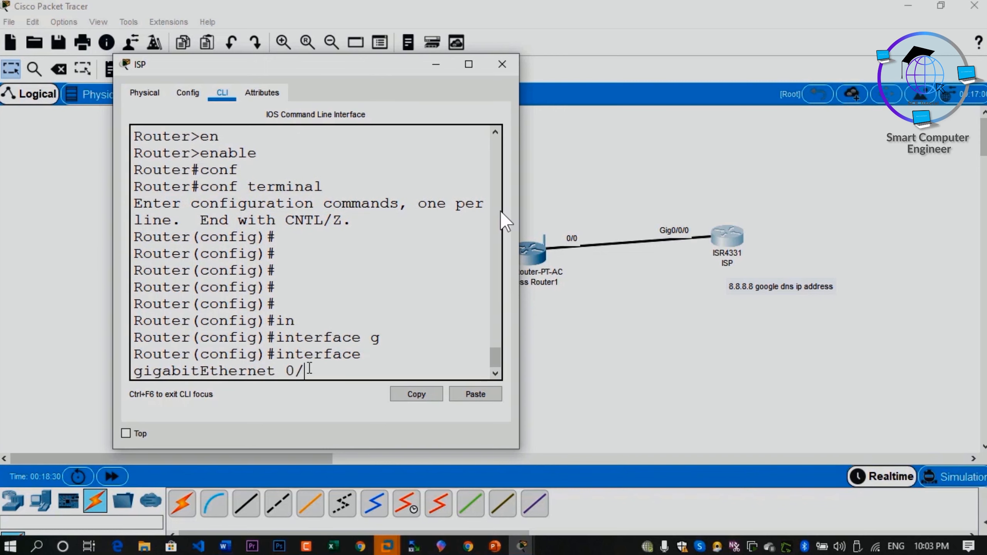
text(0)
key(Return)
key(Up)
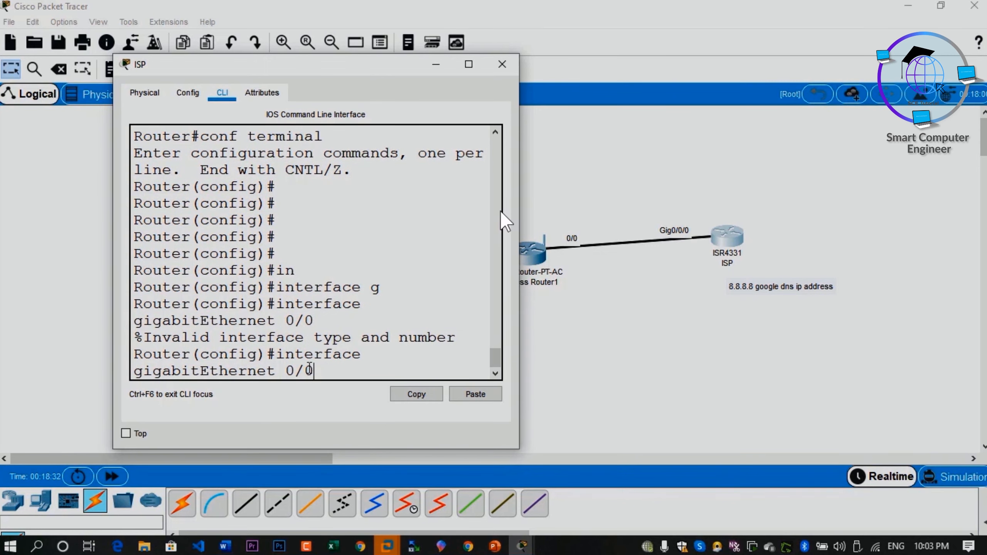
text(/0)
key(Return)
Step: Activate the gigabitEthernet 0/0/0 interface with no shutdown
text(no )
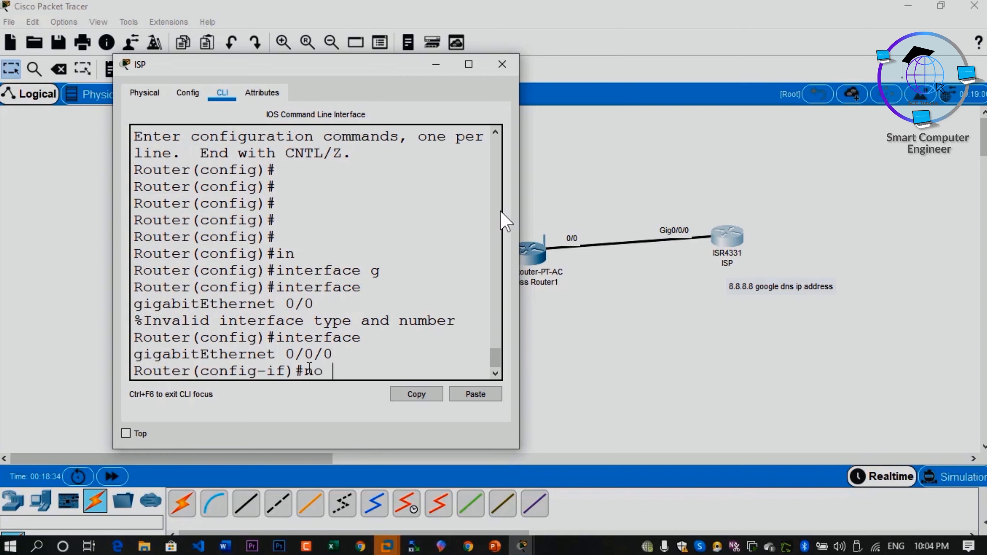
text(shut)
key(Tab)
key(Return)
key(Return)
key(Return)
Step: Assign IP address 12.1.1.2 with mask 255.255.255.252 to gigabitEthernet 0/0/0 and exit to global configuration
text(ip)
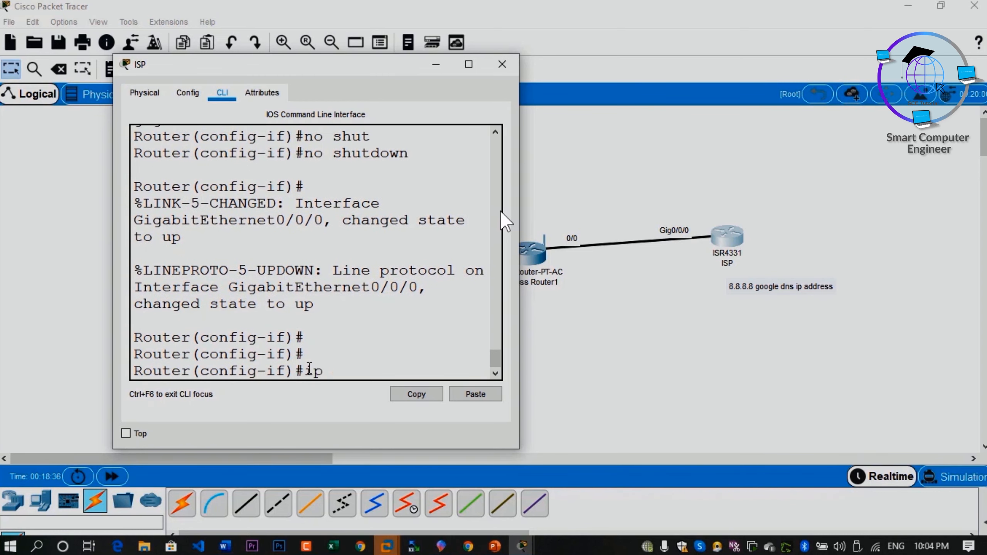
text( add)
key(Tab)
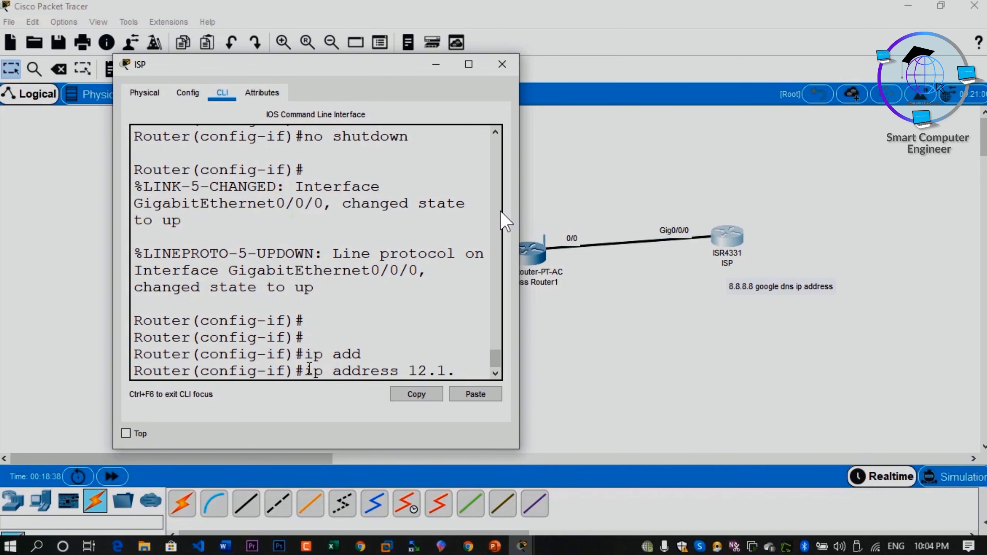
text(12.1.1.)
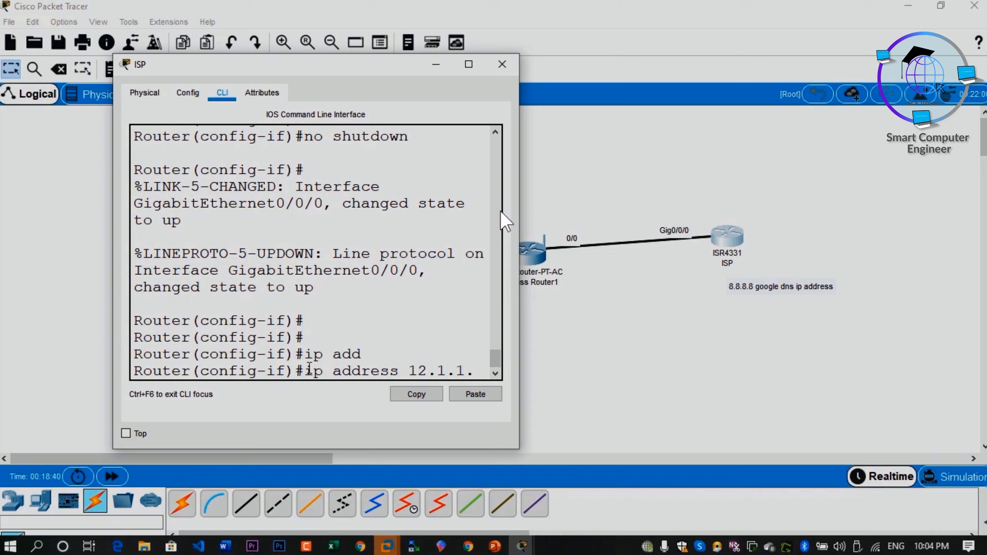
text(1 255.255.2)
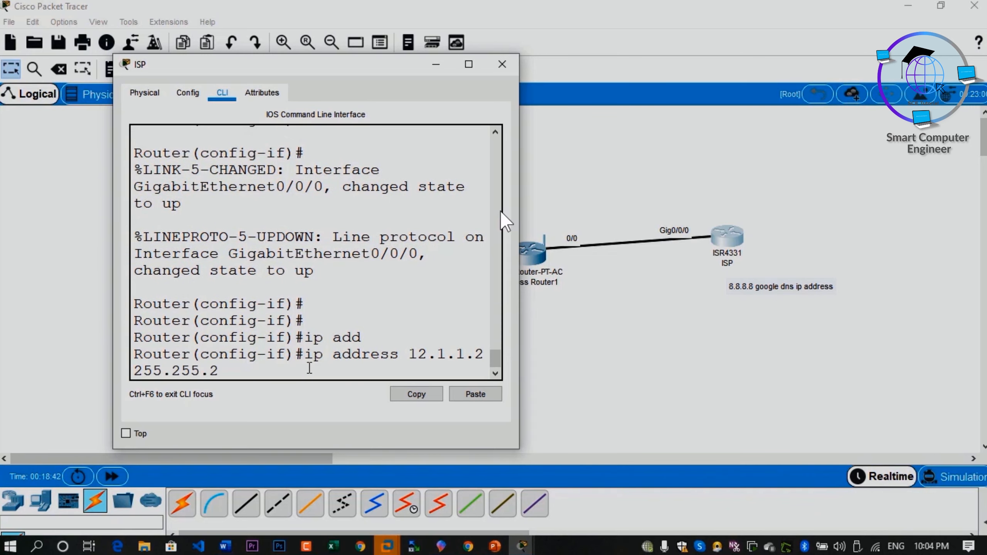
text(55.252)
key(Return)
text(exi)
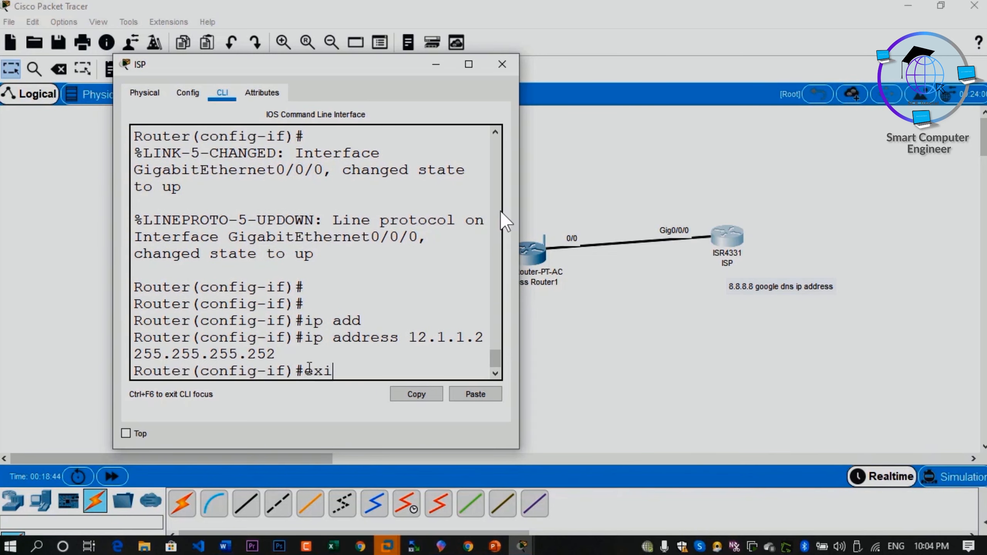
text(t)
key(Return)
key(Return)
key(Return)
key(Return)
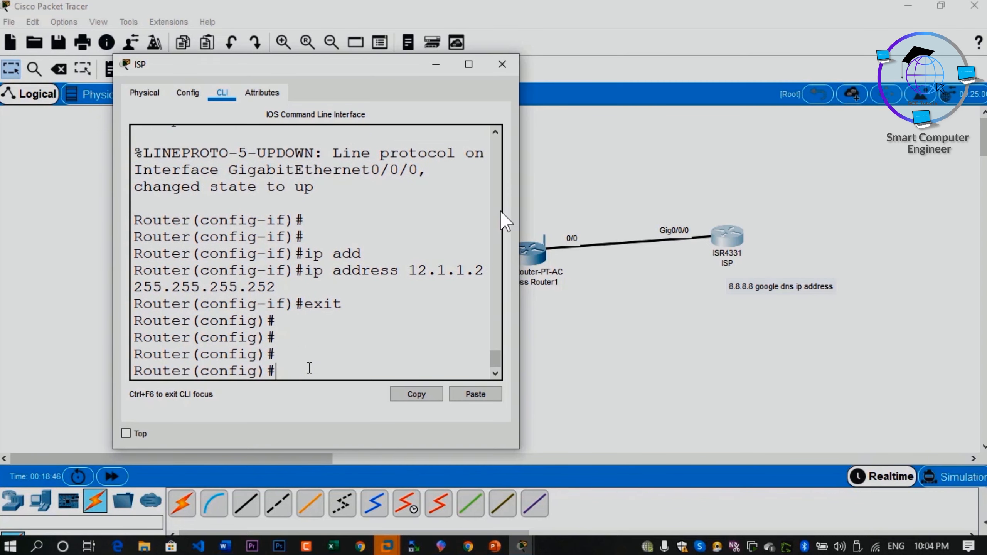
Step: Create interface loopback 0 on the ISP router
text(in)
key(Tab)
text(loo)
key(Tab)
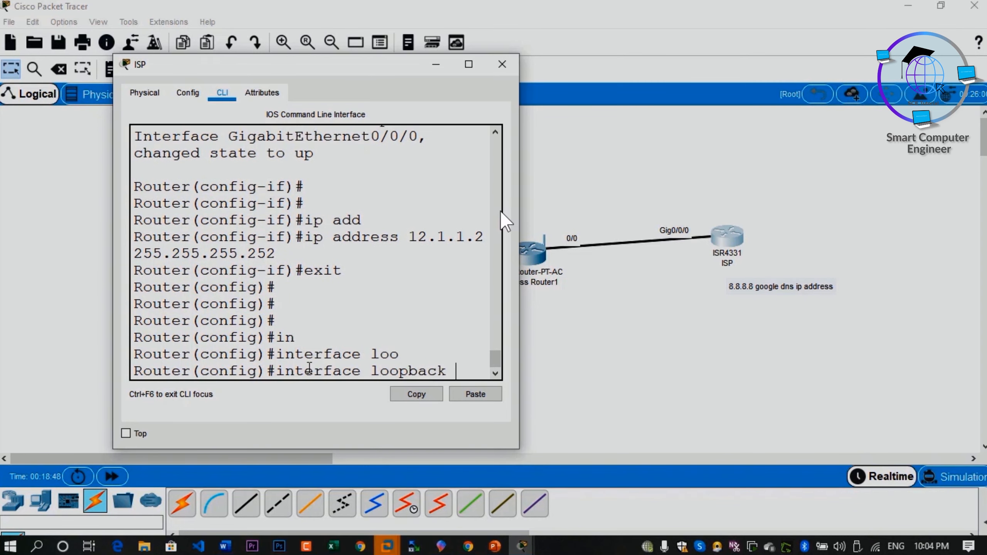
text(0)
key(Return)
Step: Assign IP address 8.8.8.8 with mask 255.255.255.255 to loopback 0 and return to privileged EXEC mode
text(ip add)
key(Tab)
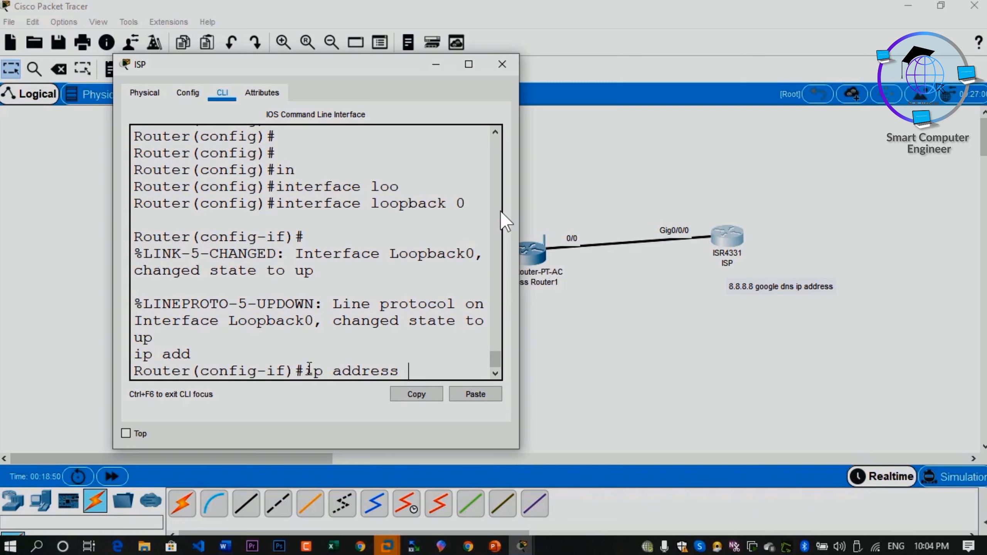
text(8.8.8.8 255.255.255.255)
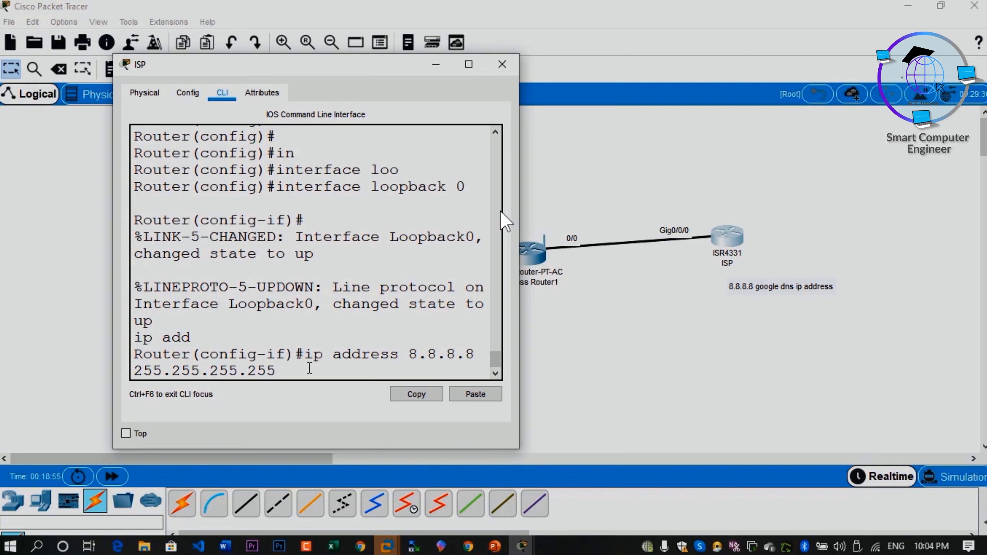
key(Return)
text(exi)
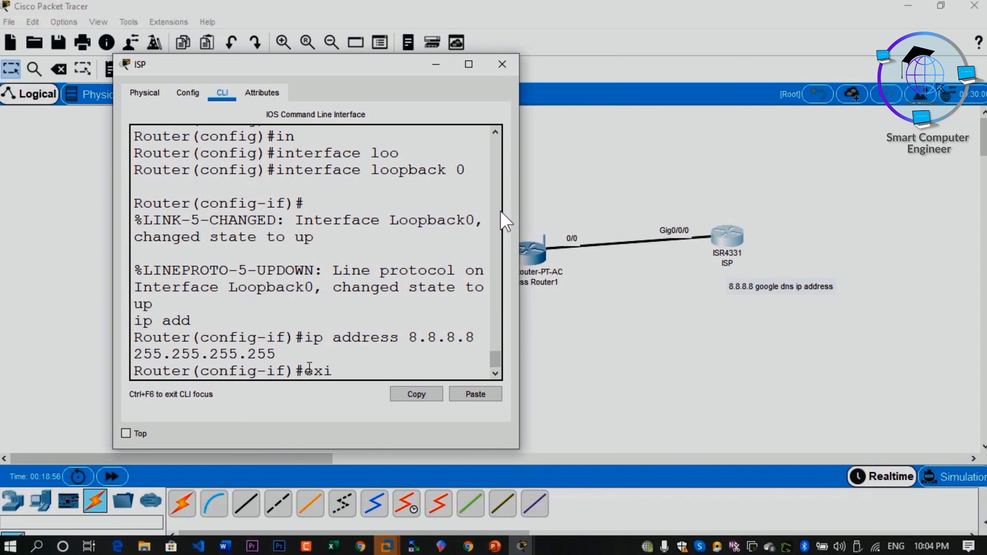
text(t)
key(Return)
key(Return)
text(end)
key(Return)
key(Return)
Step: Set the router's hostname to ISP in global configuration mode, and end the configuration session
text(w)
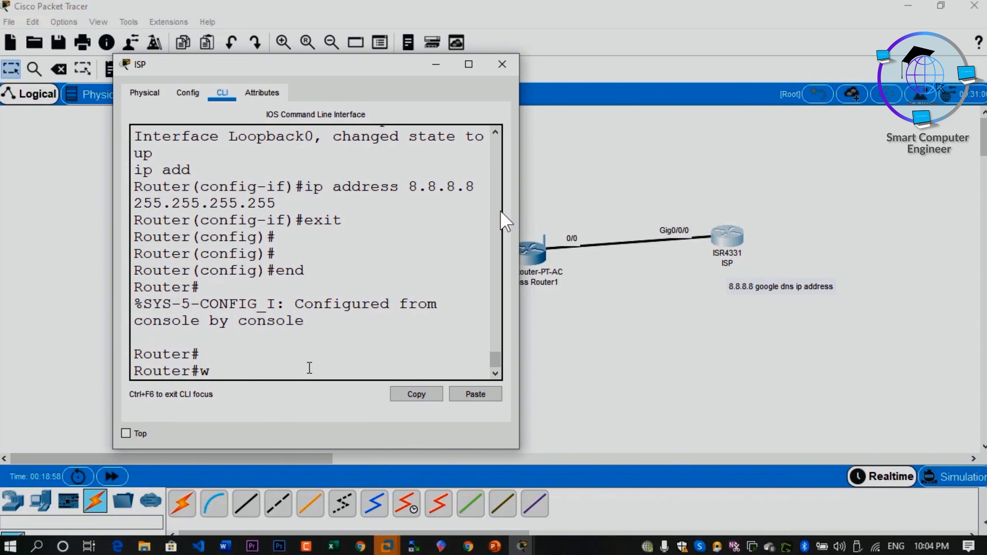
text(conf)
key(Tab)
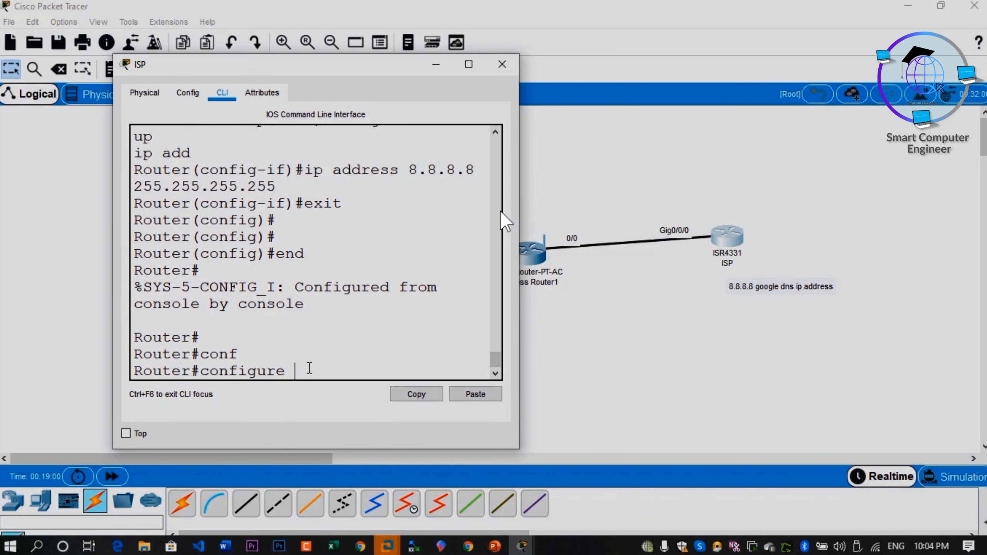
text(t)
key(Tab)
key(Return)
key(Return)
text(hos)
key(Tab)
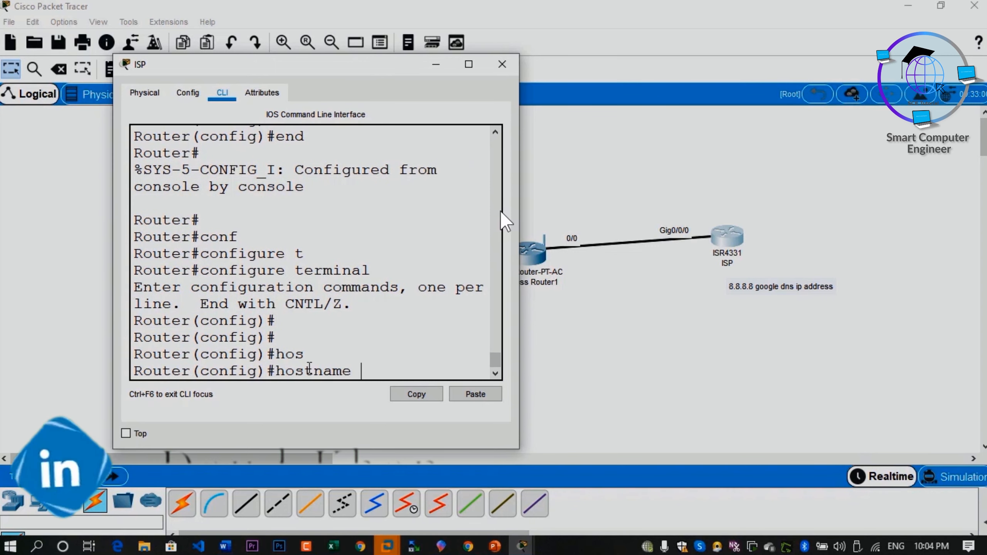
text(ISP)
key(Return)
key(Return)
text(end)
key(Return)
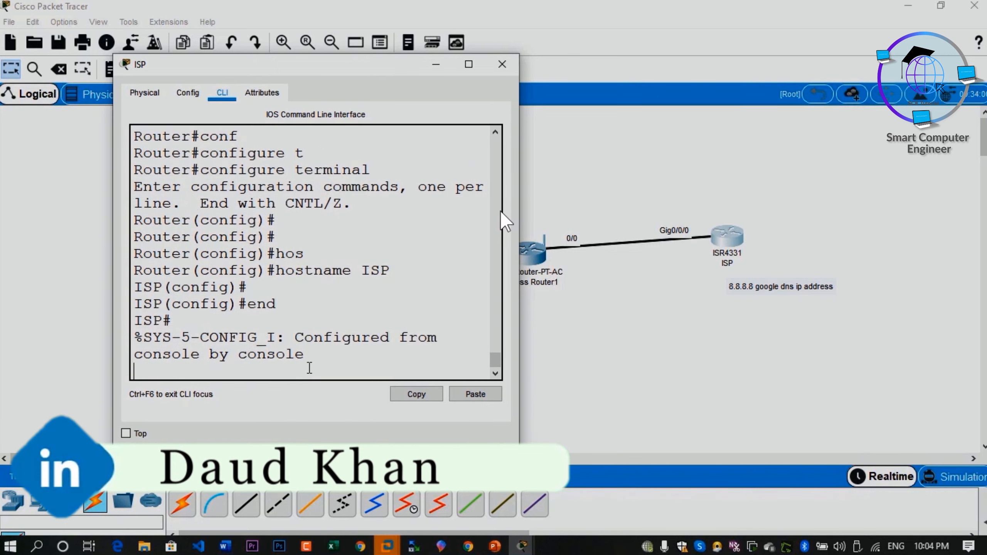
Step: Save the ISP router's configuration with wr and close its device window
key(Return)
key(Return)
text(wr)
key(Return)
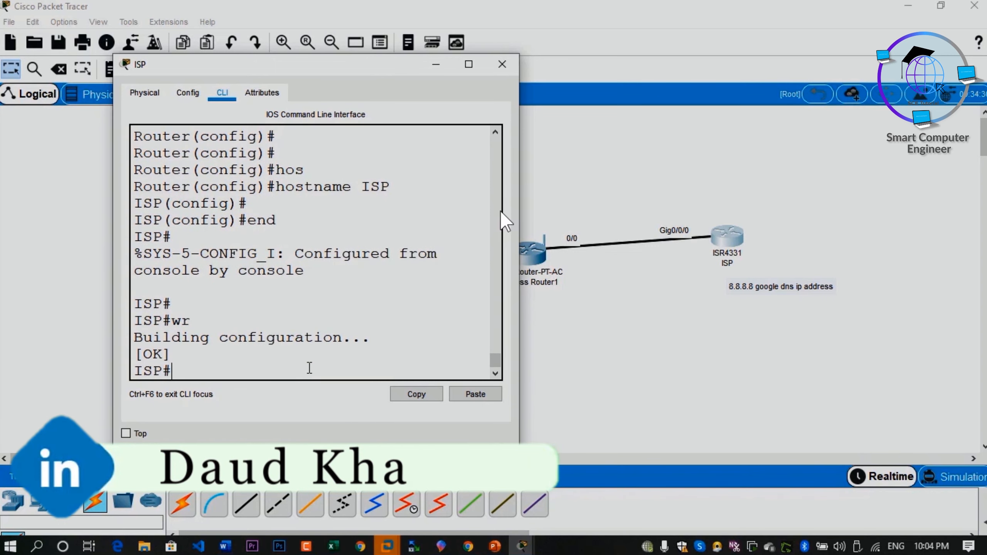
click(505, 67)
Step: Group the ISP router and its Google DNS note into a cluster and move the cluster slightly upward
drag(655, 171, 819, 322)
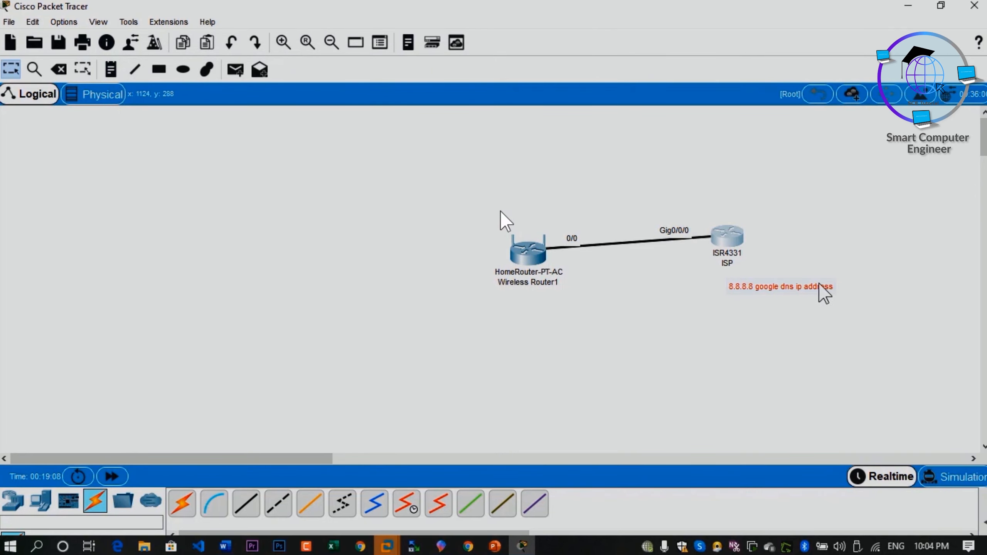
click(851, 97)
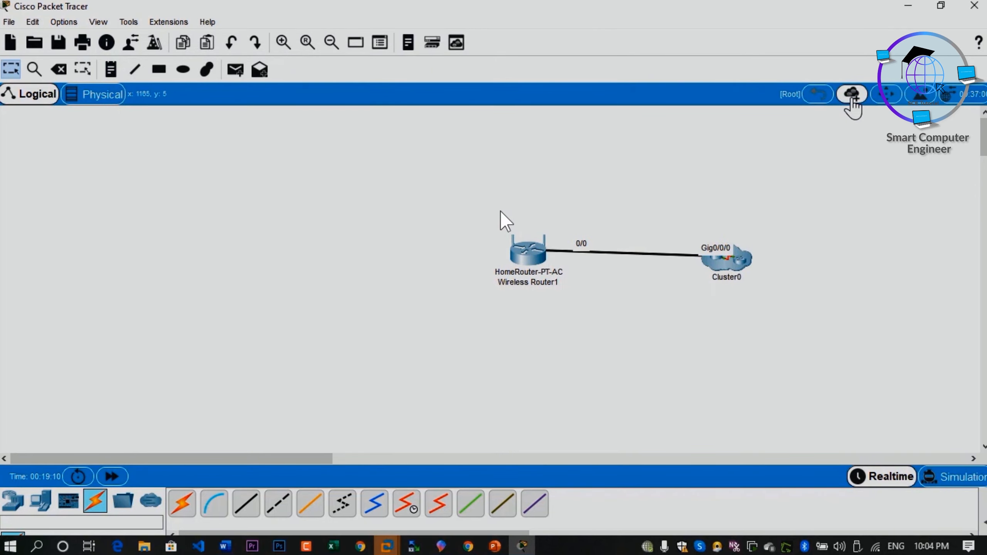
drag(740, 261, 739, 244)
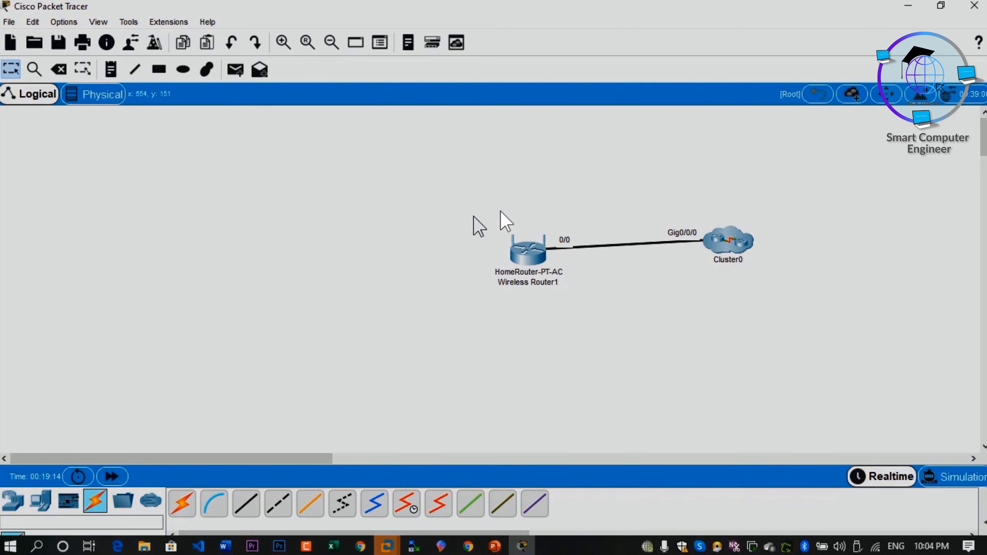
Step: Place the note 12.1.1.2 above the cluster's Gig0/0/0 port label
click(111, 69)
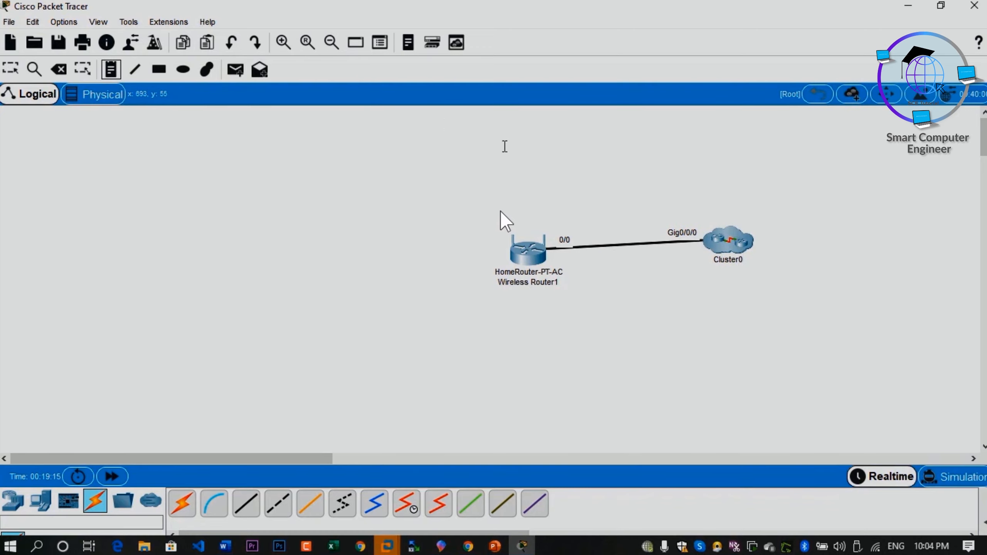
click(668, 212)
text(12.1.1.2)
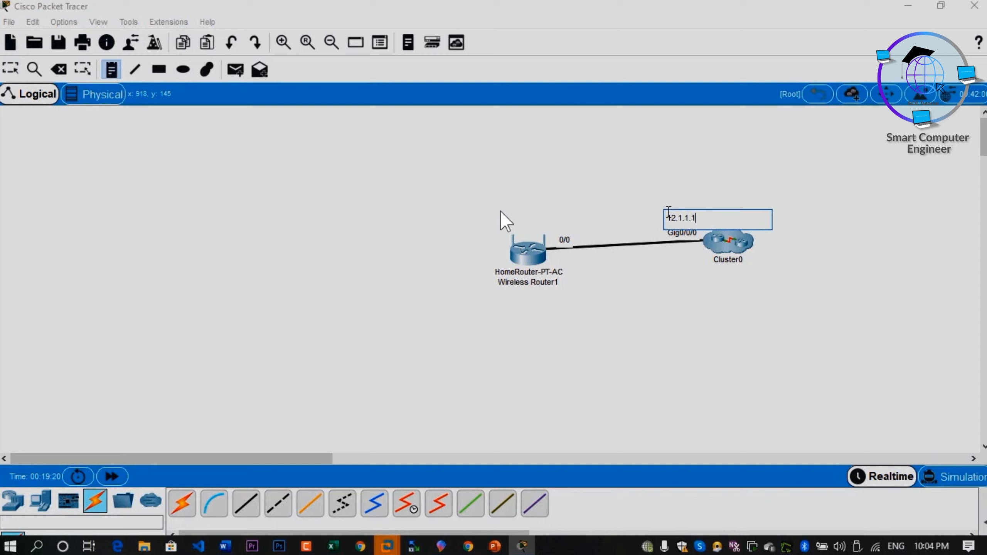
Step: Add the note 12.1.1.1/30 beside the home router and position it above the 0/0 port label
click(557, 224)
text(12.1.)
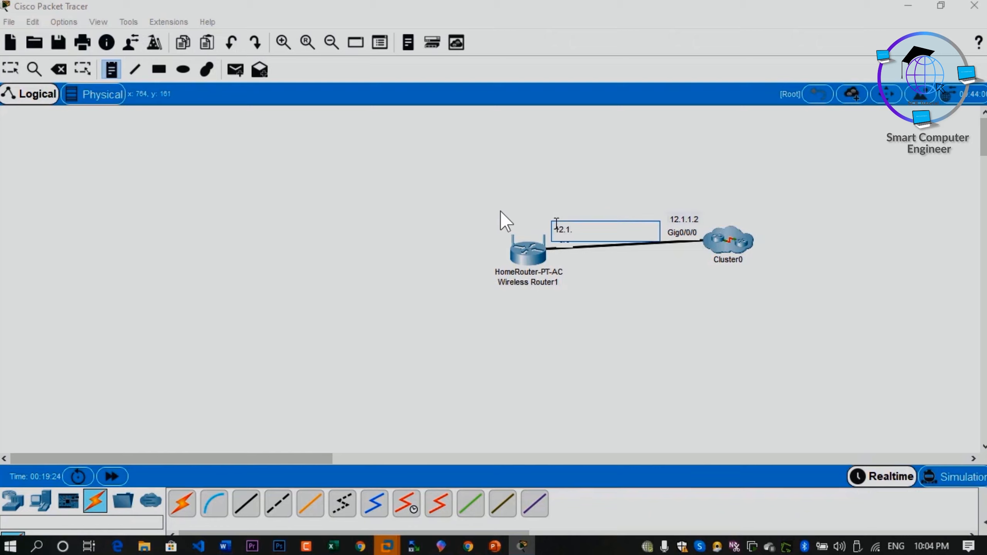
text(1.1)
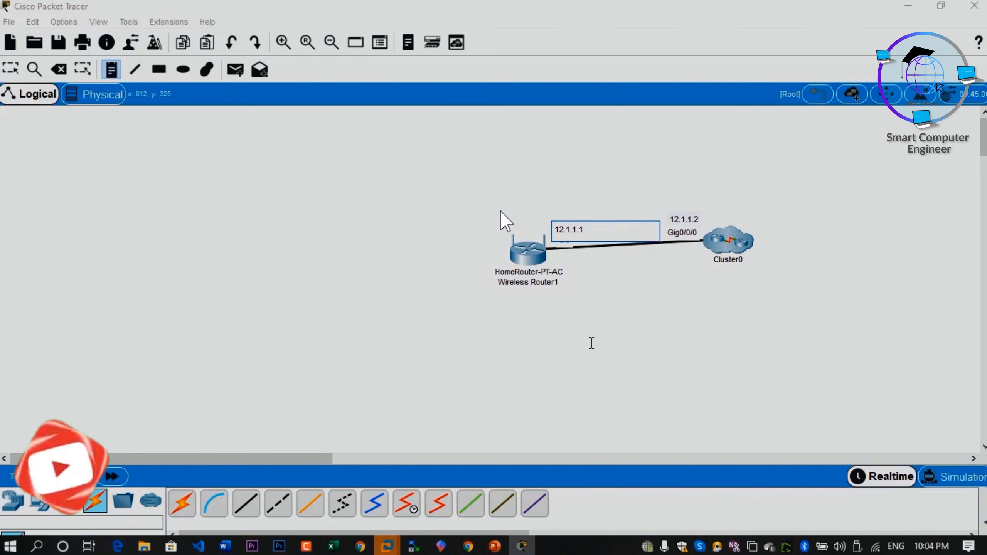
text(/)
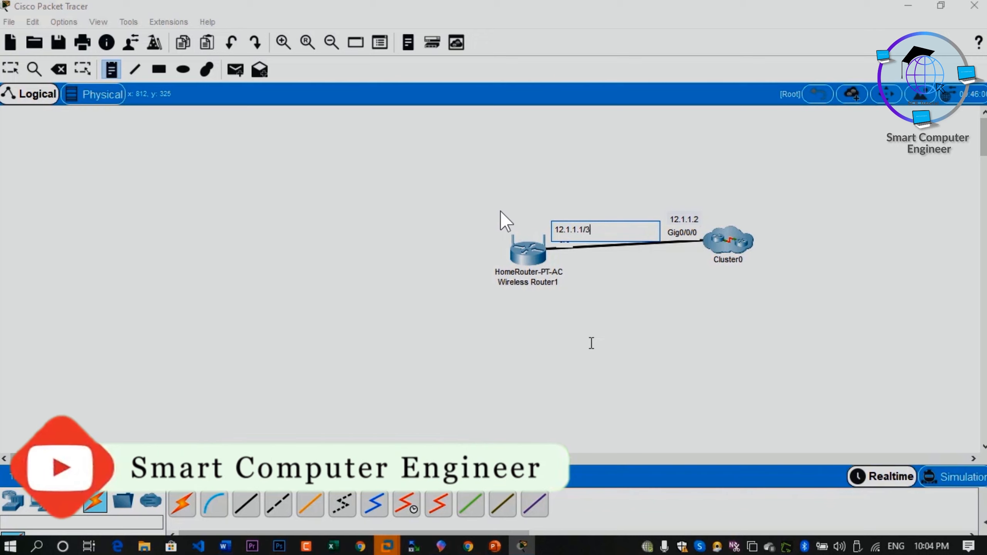
text(30)
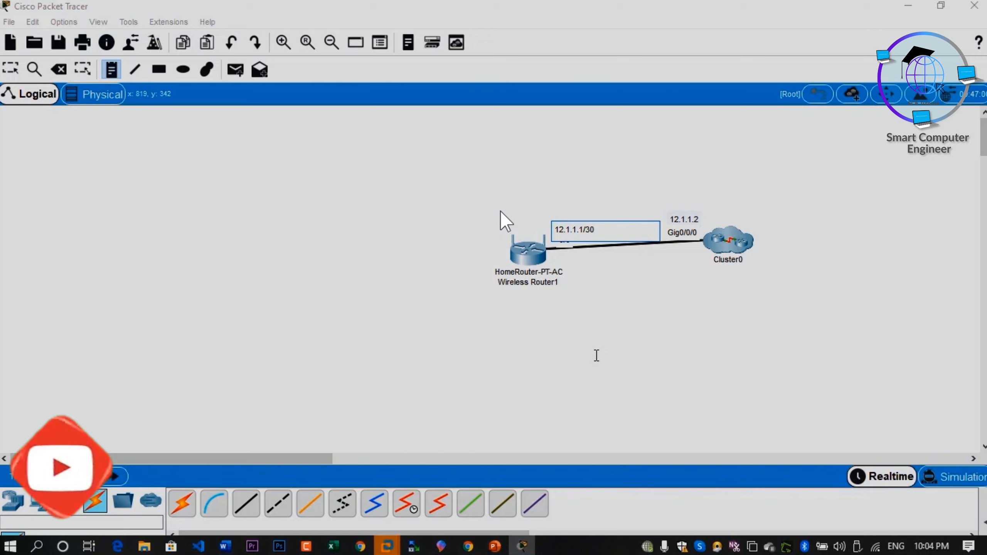
click(411, 345)
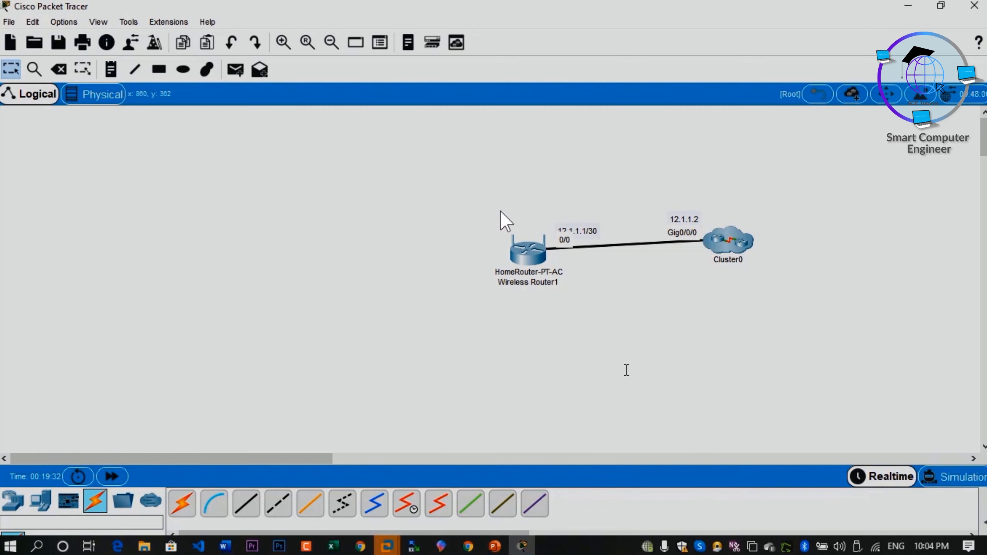
drag(590, 233, 570, 220)
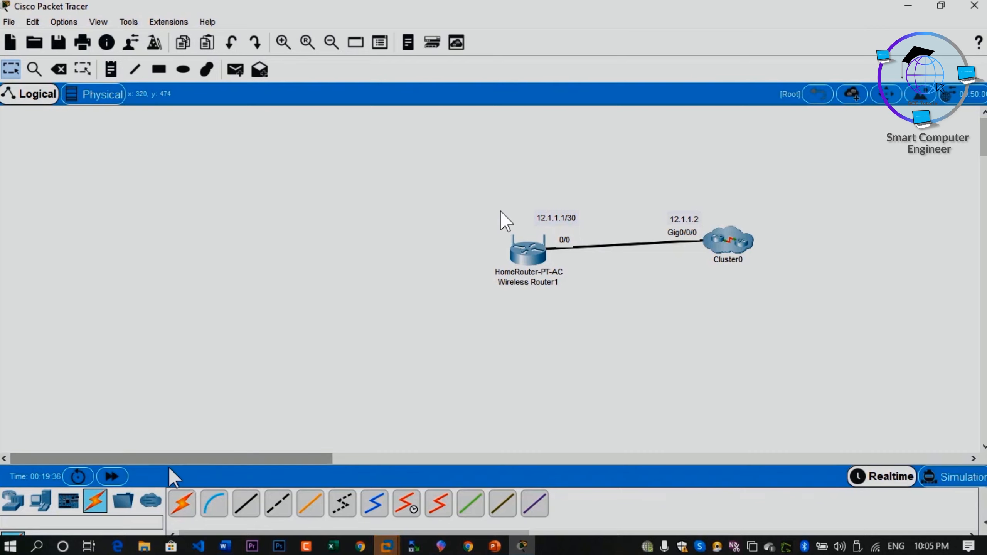
Step: Rename the home wireless router as PTCL Router
click(538, 283)
drag(577, 278, 488, 286)
text(PTCL Router)
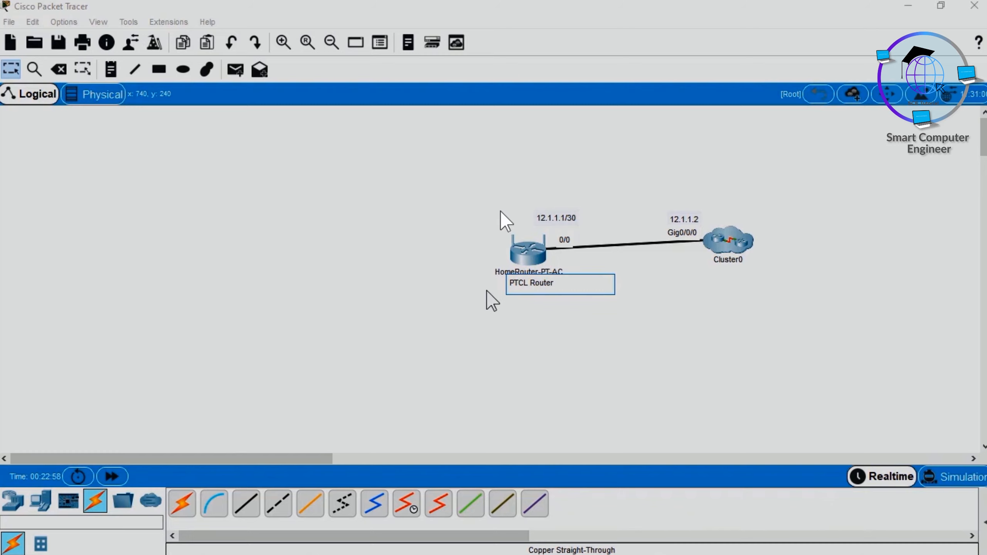
click(492, 311)
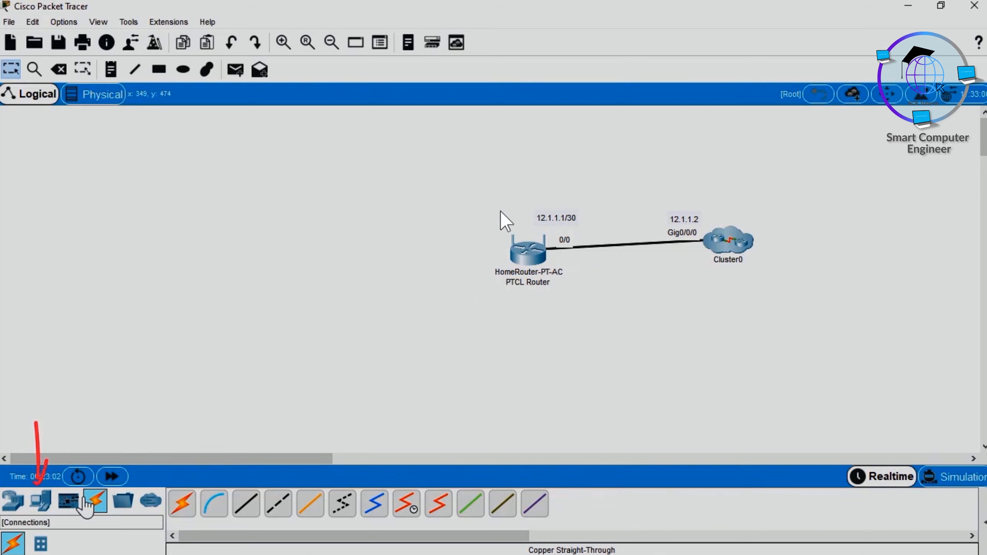
Step: Add two PCs to the upper left of the home router in the workspace
click(41, 505)
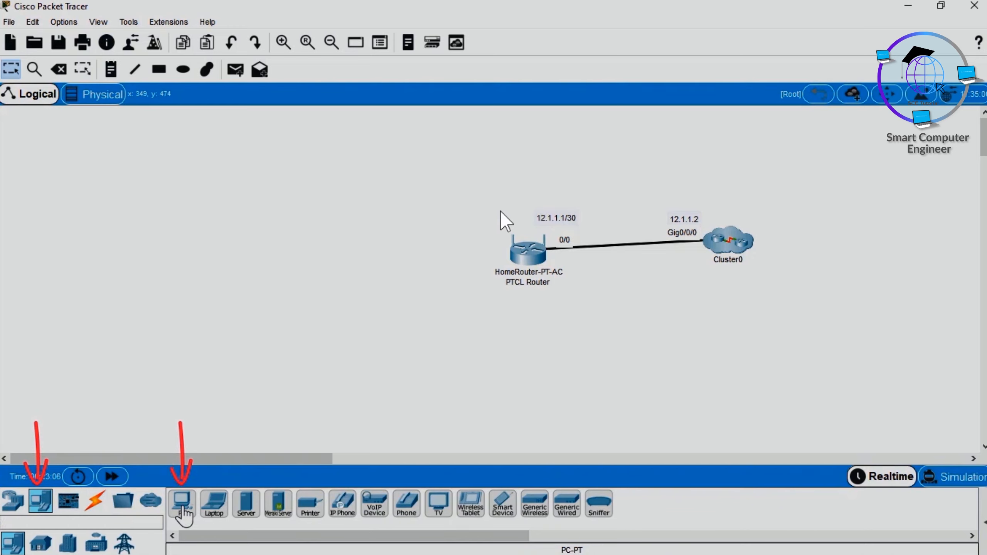
click(183, 506)
click(336, 164)
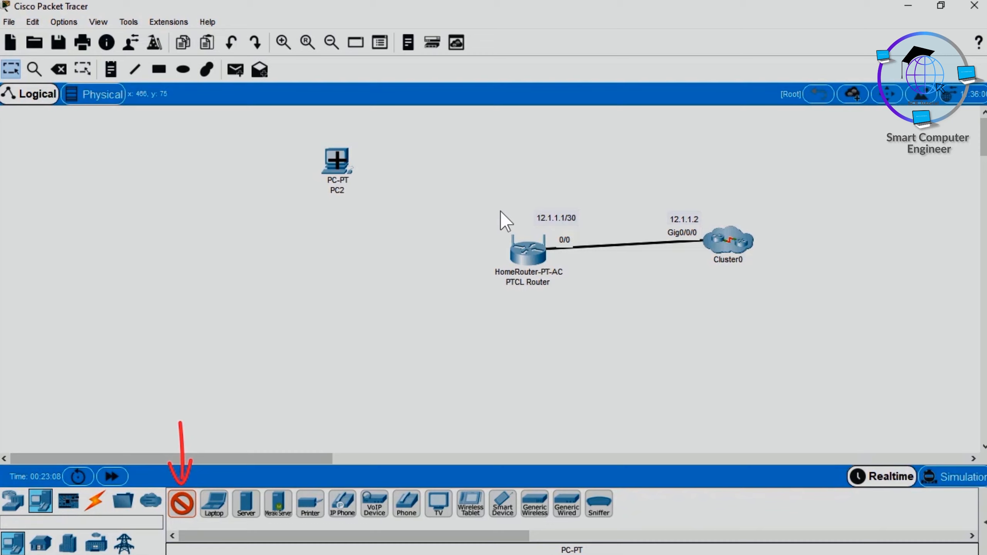
click(313, 198)
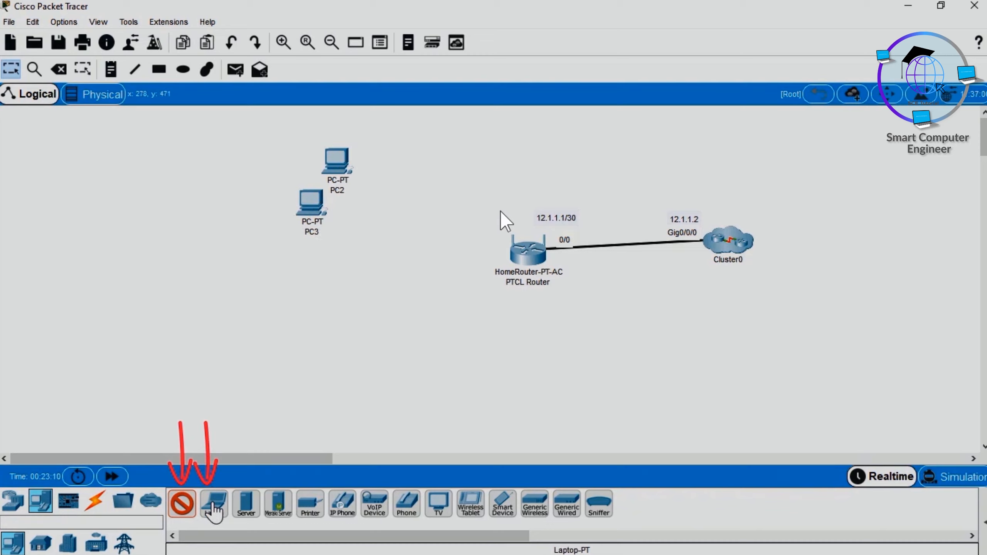
Step: Add three laptops in a diagonal row below the two PCs
click(213, 505)
click(299, 299)
click(319, 330)
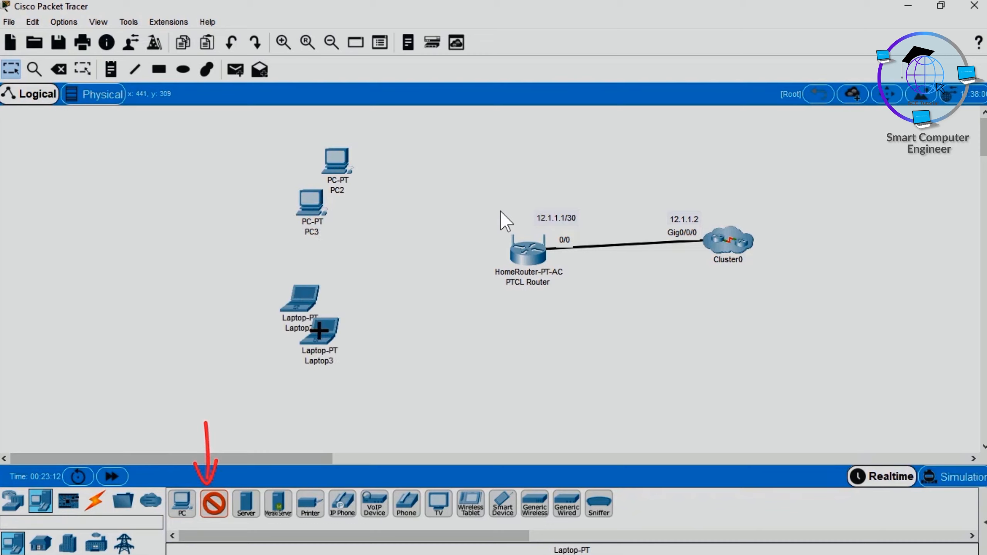
click(344, 347)
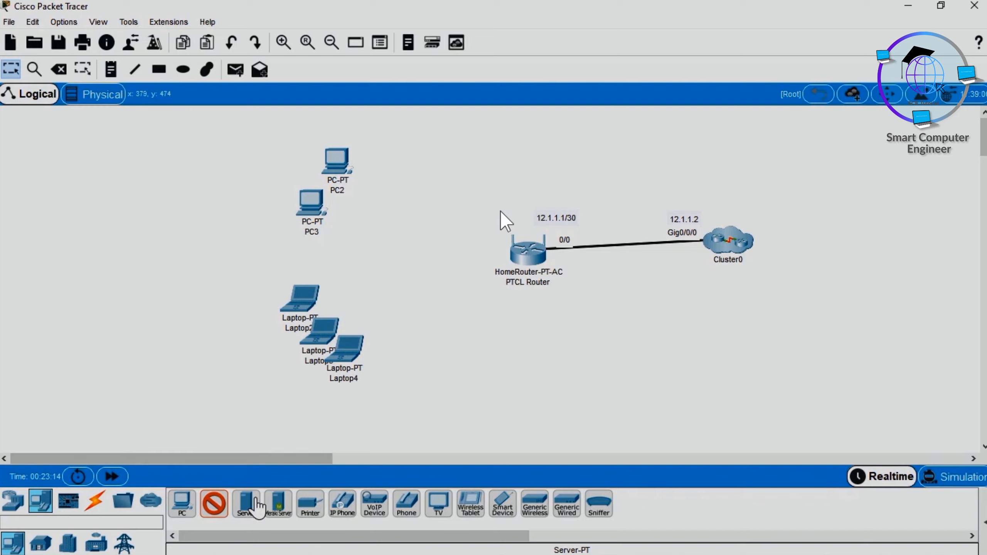
Step: Add two wireless tablets to the lower right of the laptops
click(471, 504)
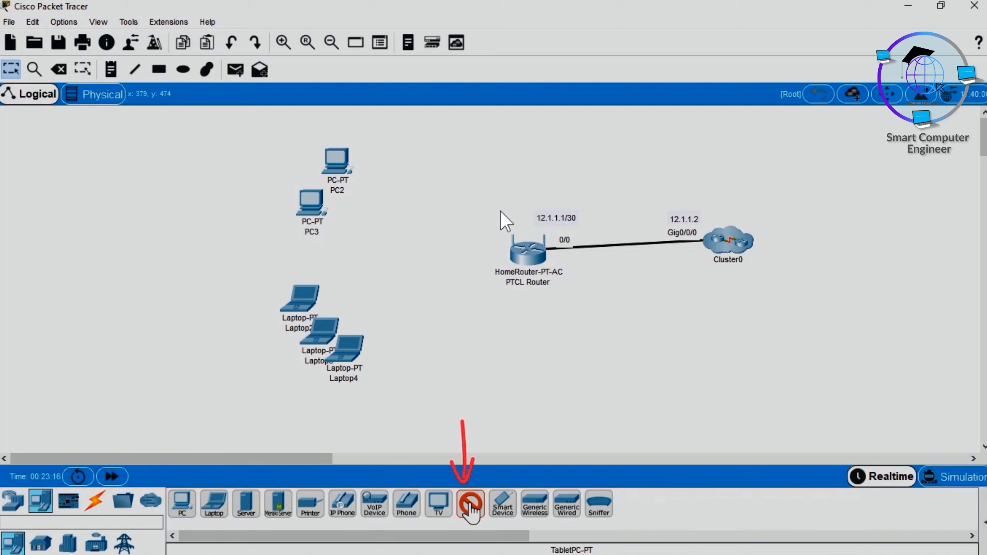
click(379, 382)
click(406, 386)
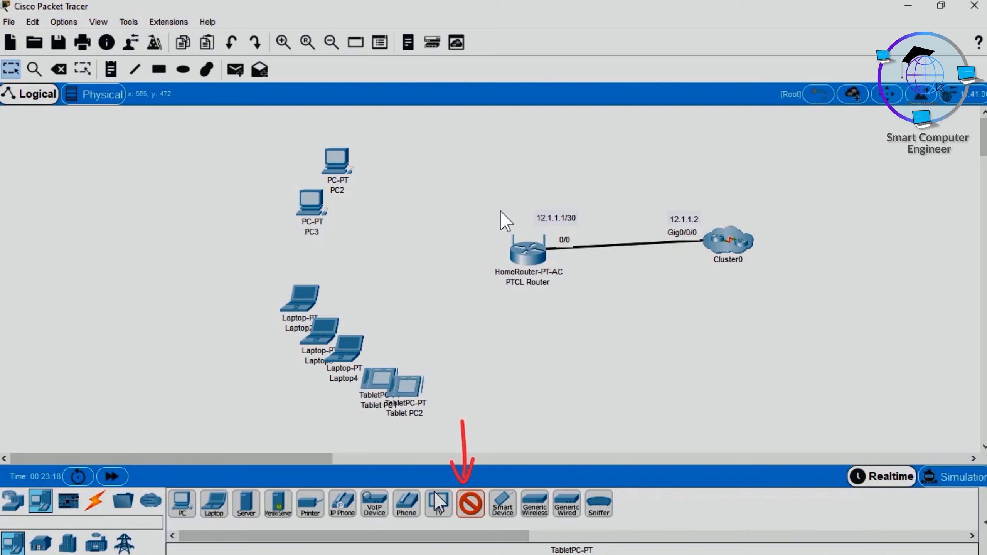
Step: Add two smartphones below the PTCL Router and stop placing devices
click(500, 511)
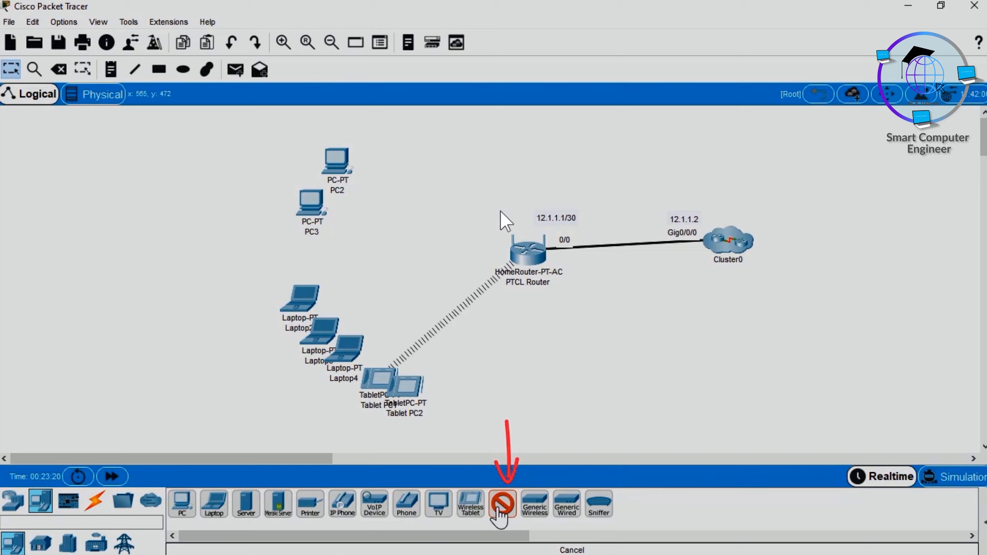
click(486, 412)
click(515, 417)
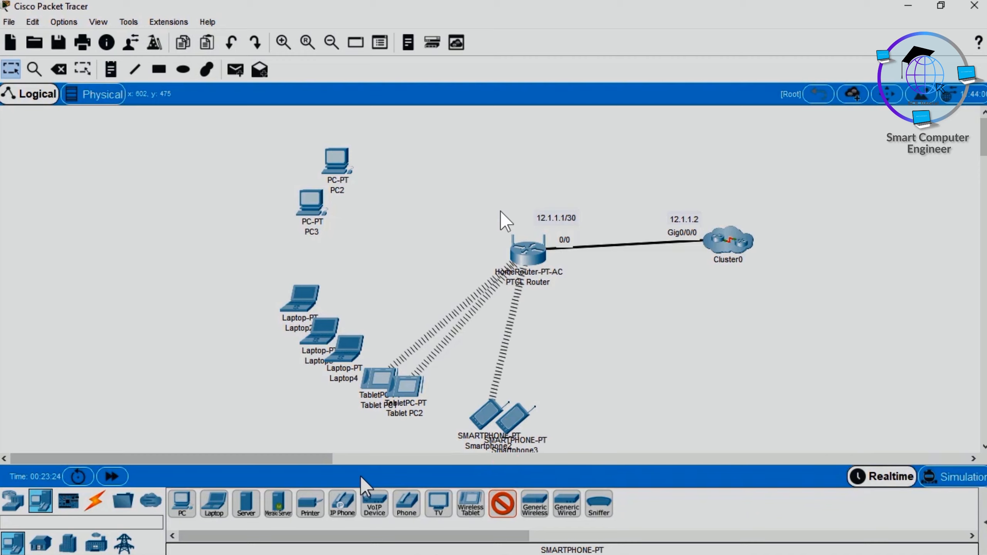
click(374, 504)
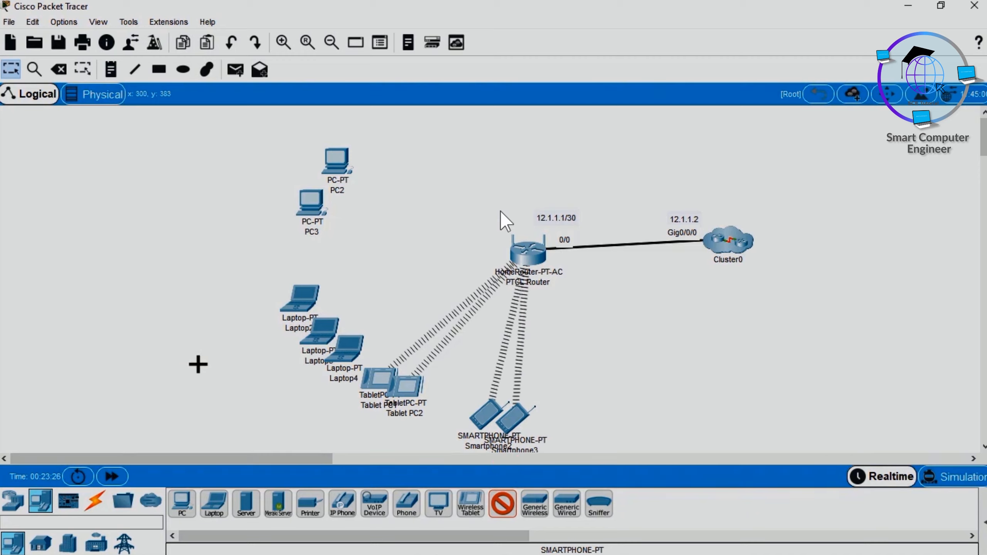
key(Escape)
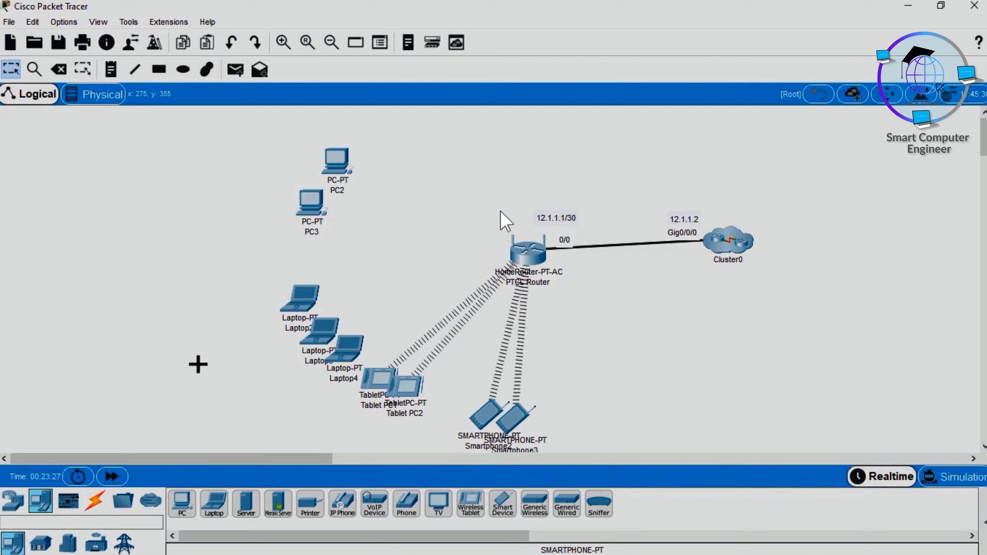
Step: Configure the PTCL Router's Internet interface as static with IP 12.1.1.1, mask 255.255.255.252, gateway 12.1.1.2 and DNS server 8.8.8.8
click(527, 255)
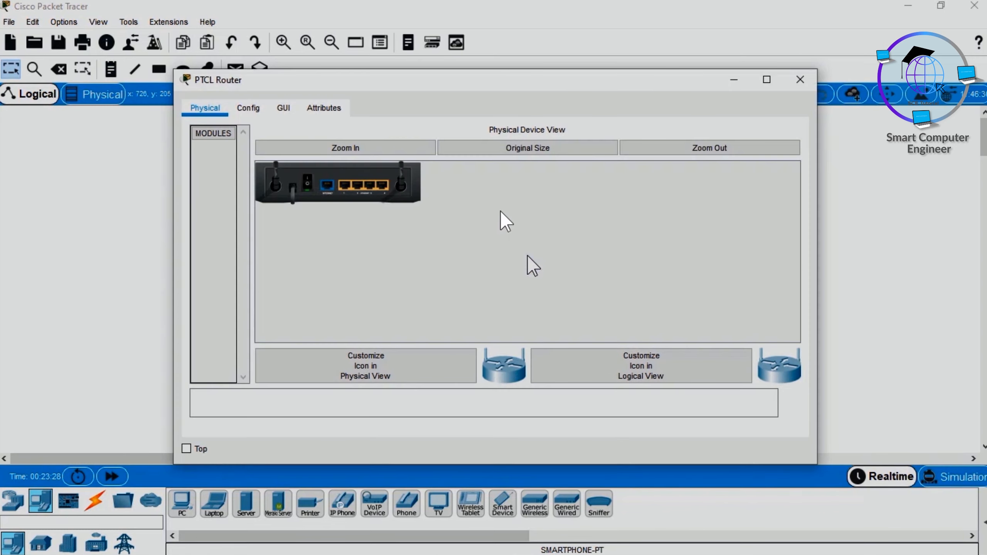
click(255, 112)
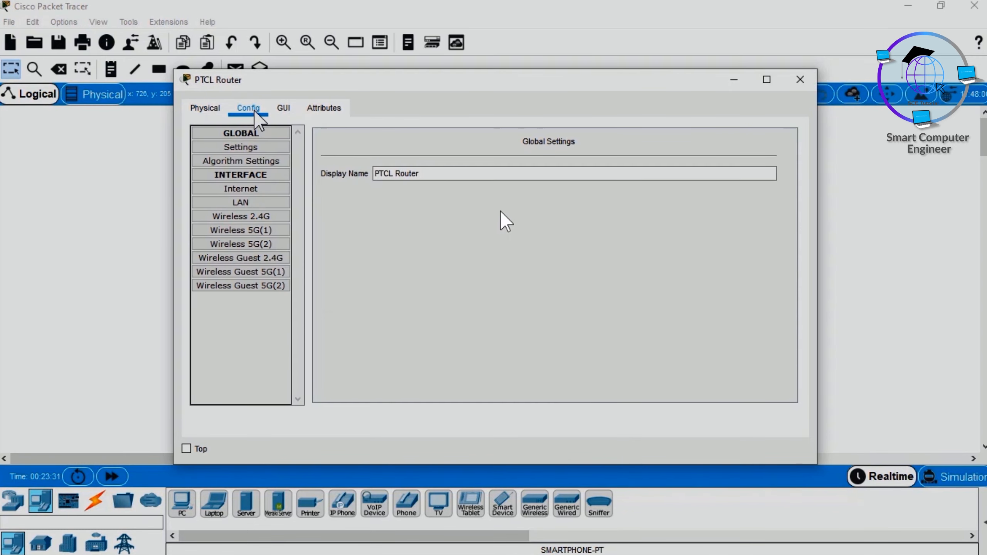
click(249, 188)
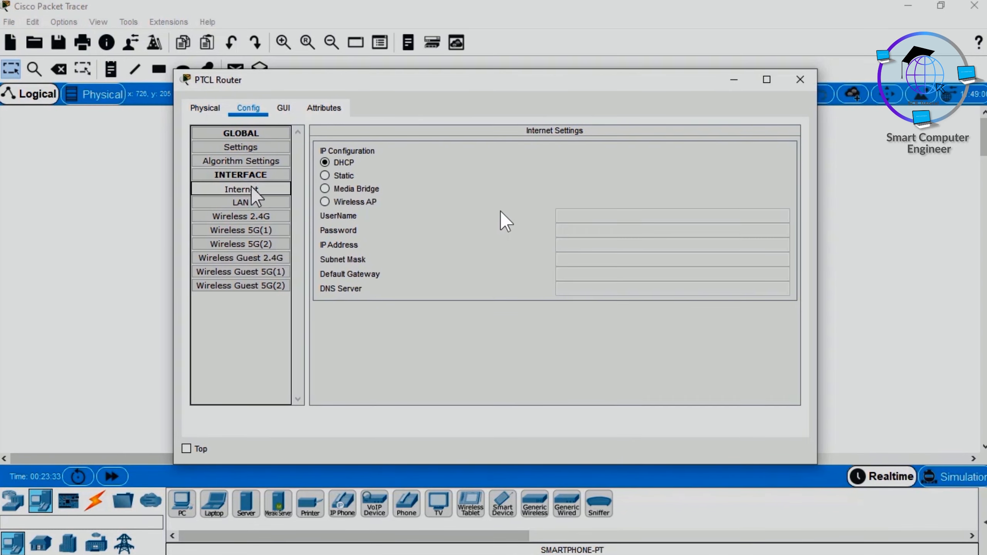
click(338, 178)
click(593, 248)
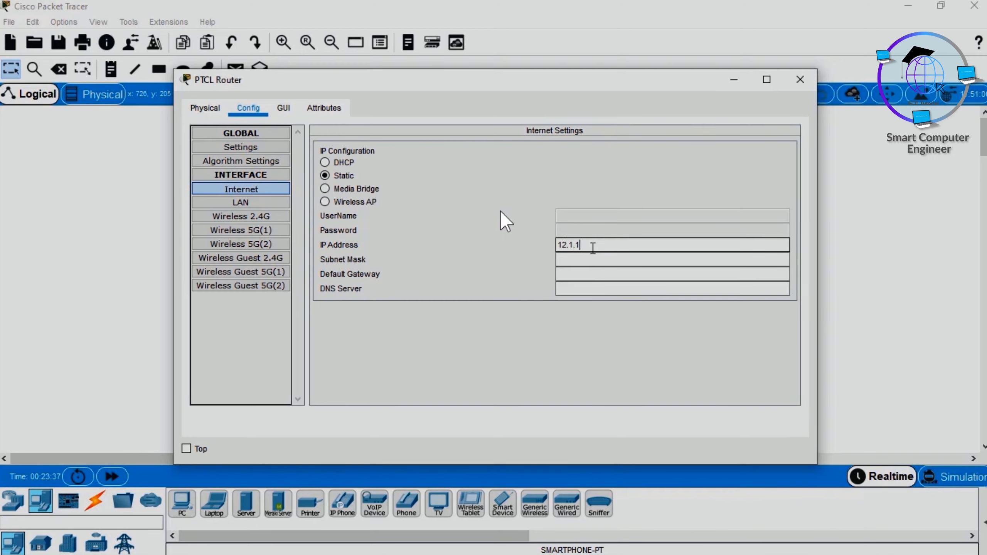
key(Tab)
text(2)
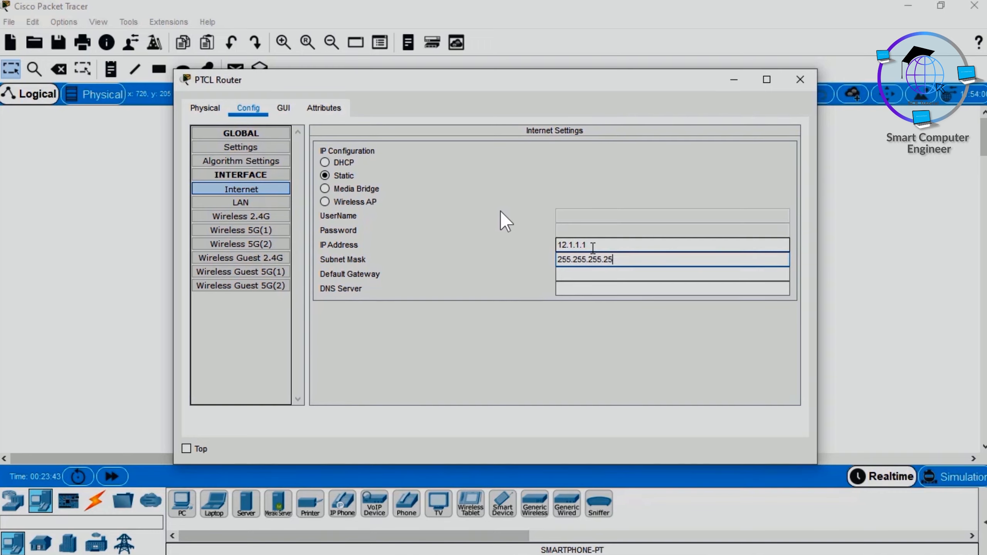
key(Tab)
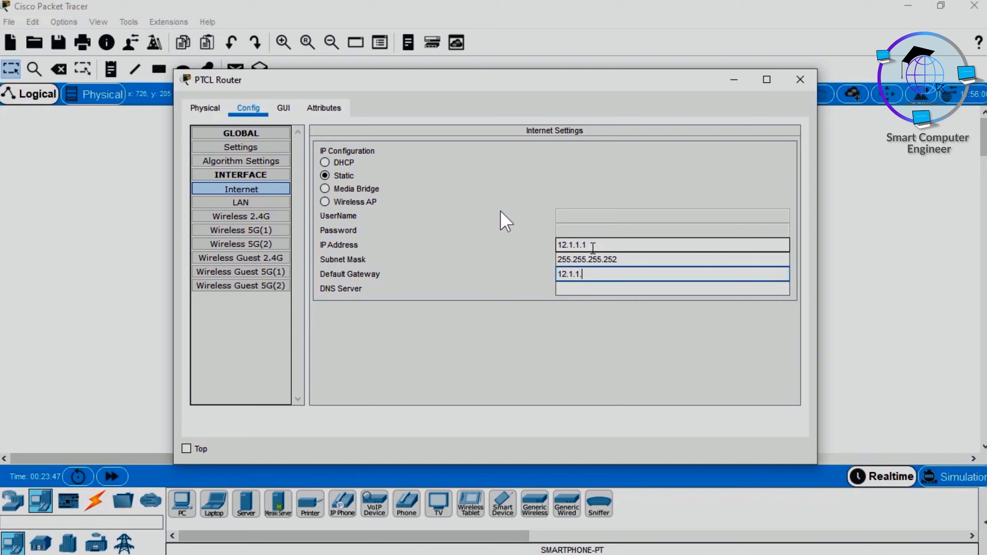
key(Tab)
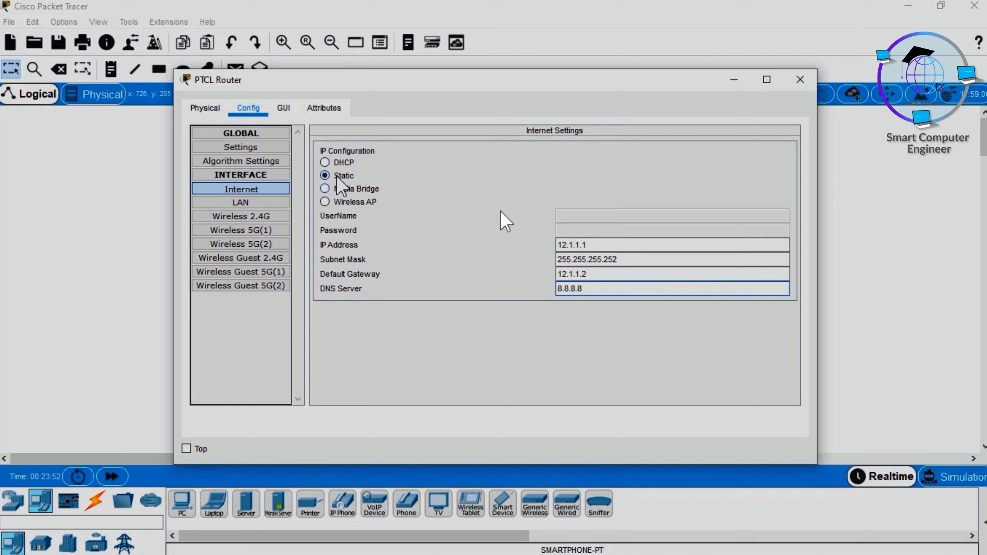
Step: Set the PTCL Router's LAN IP address to 192.168.10.1 with subnet mask 255.255.255.0 and close its configuration
click(259, 202)
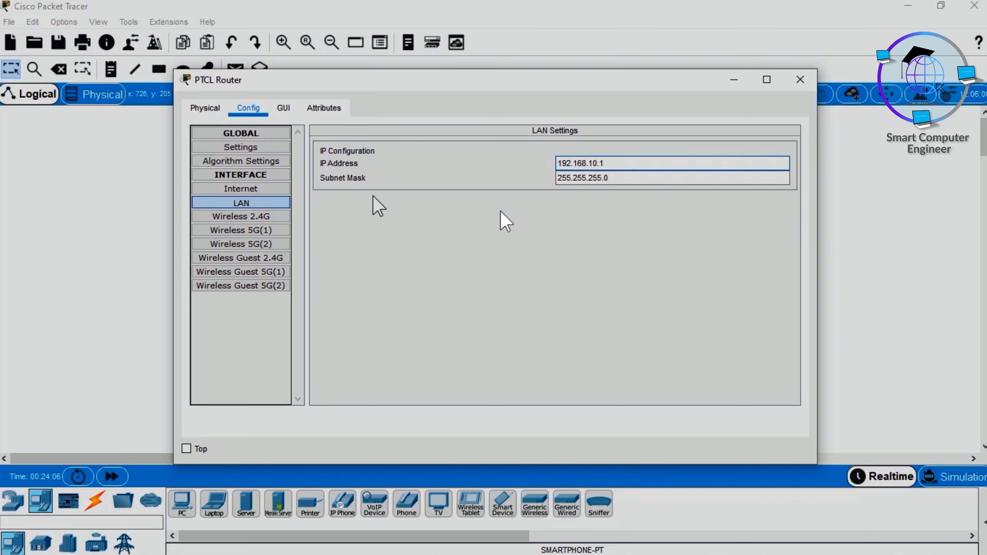
click(798, 81)
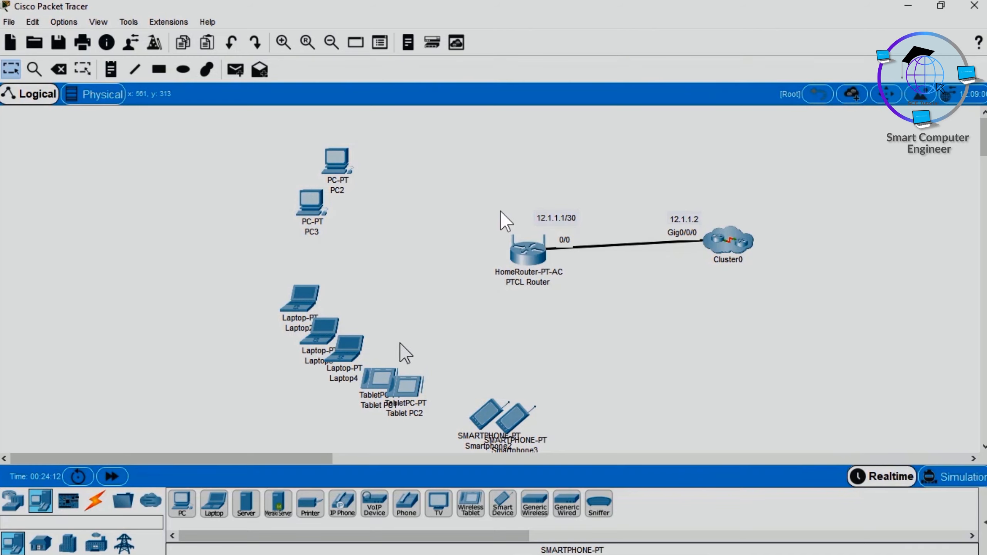
Step: Check the DHCP-assigned IP configuration of Tablet PC1
click(376, 379)
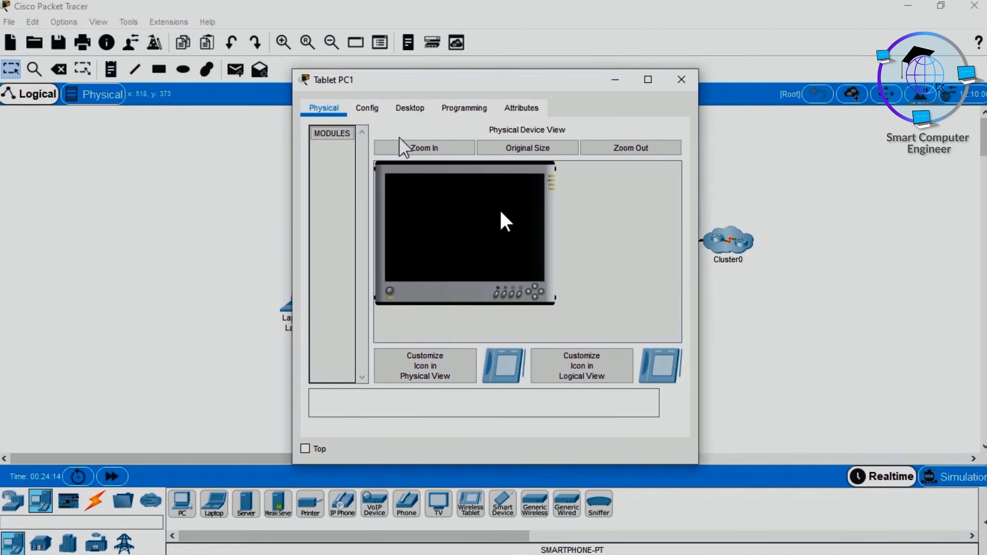
click(412, 111)
click(363, 150)
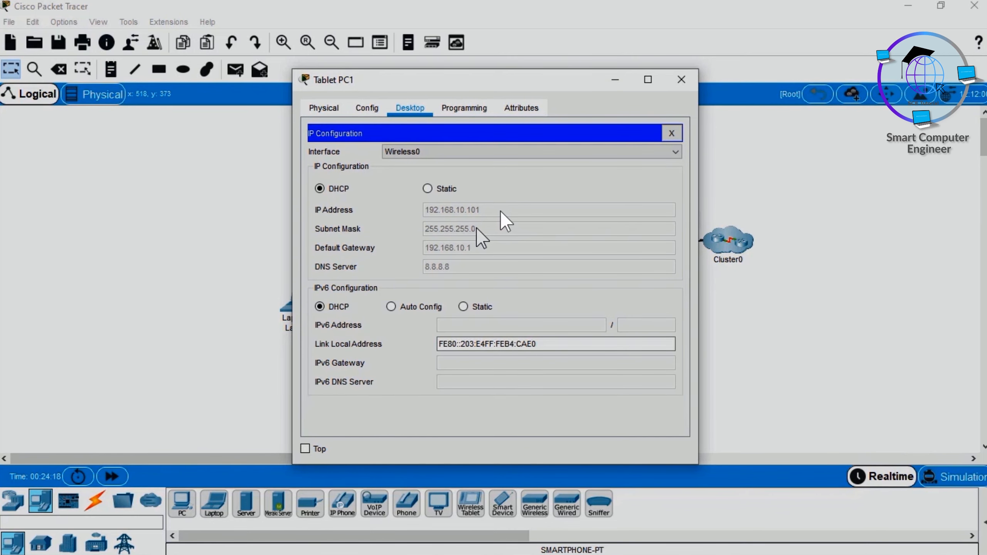
click(681, 80)
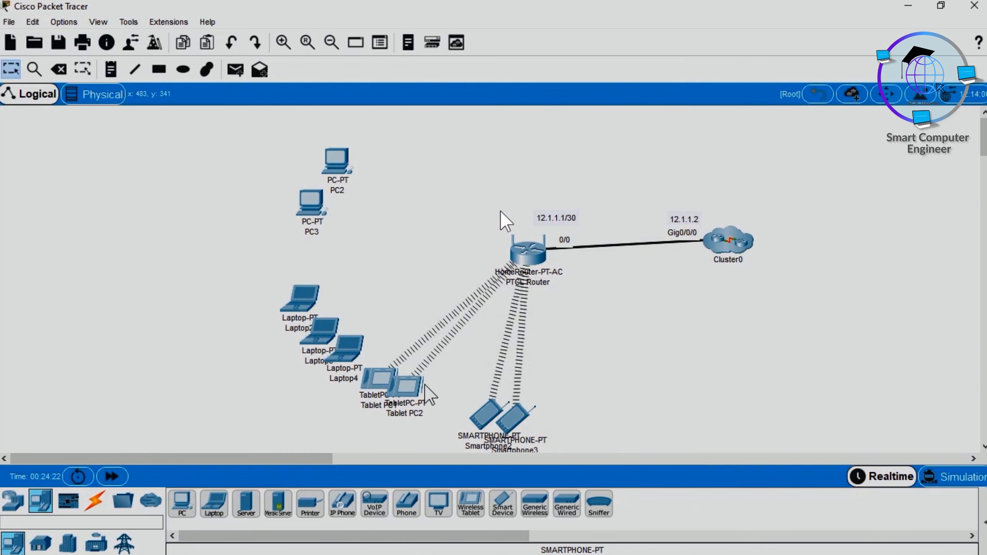
Step: Check the DHCP-assigned IP configuration of Smartphone2
click(490, 408)
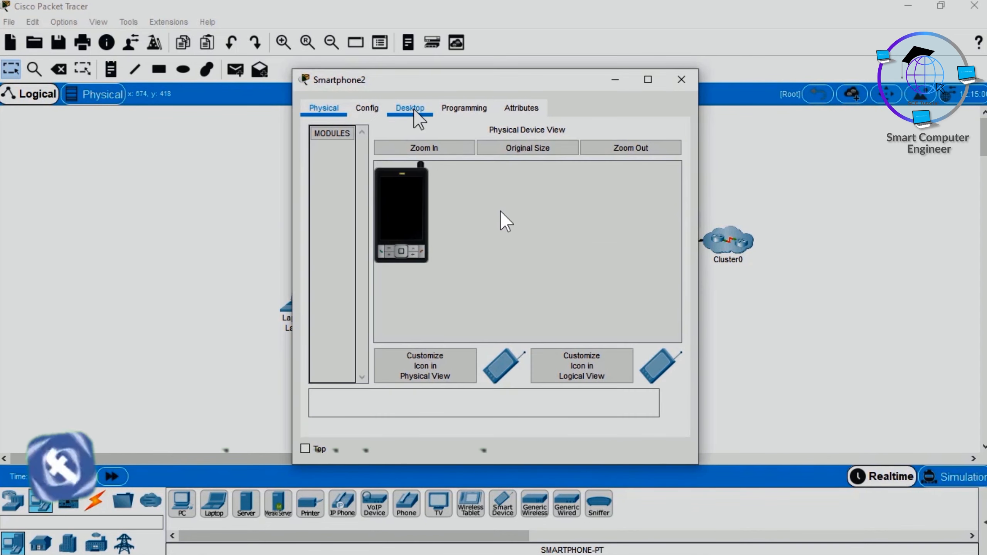
click(410, 109)
click(365, 148)
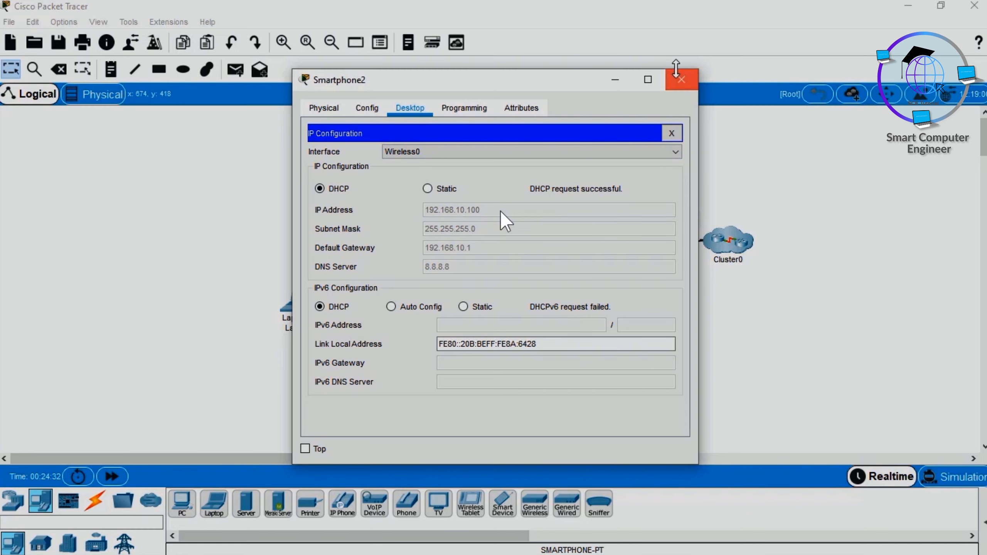
click(681, 80)
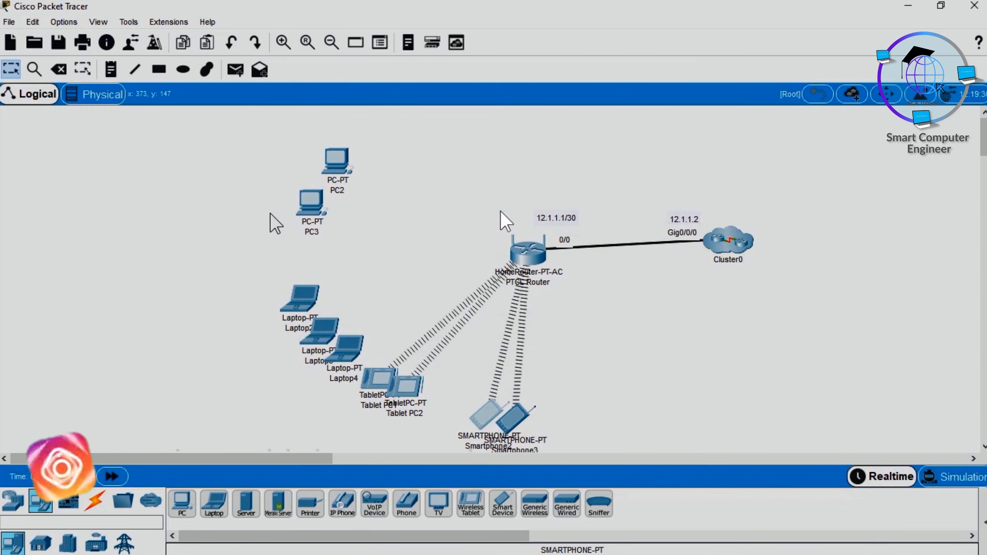
Step: Replace Laptop2's Ethernet module with the WPC300N wireless module while it is powered off, and restore its power
click(302, 295)
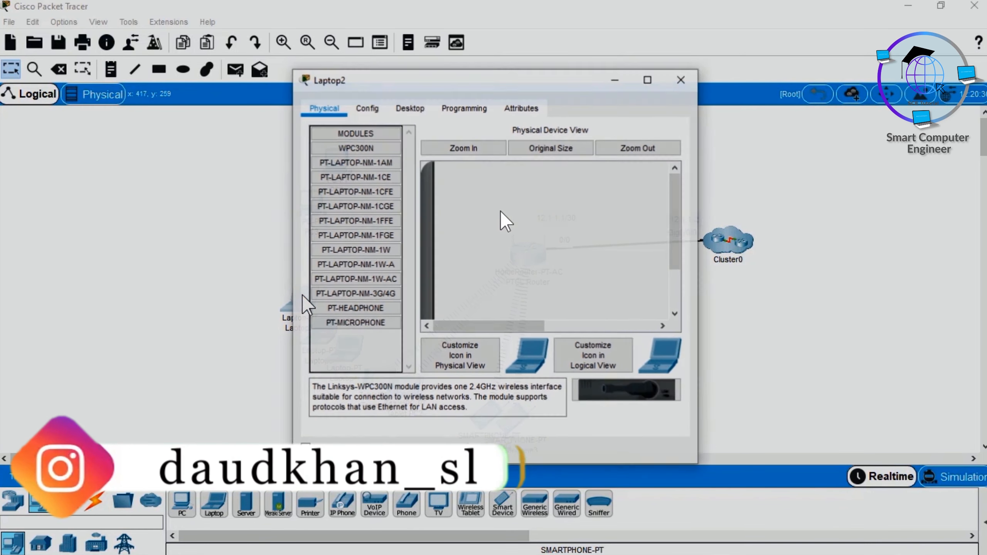
click(367, 107)
click(406, 116)
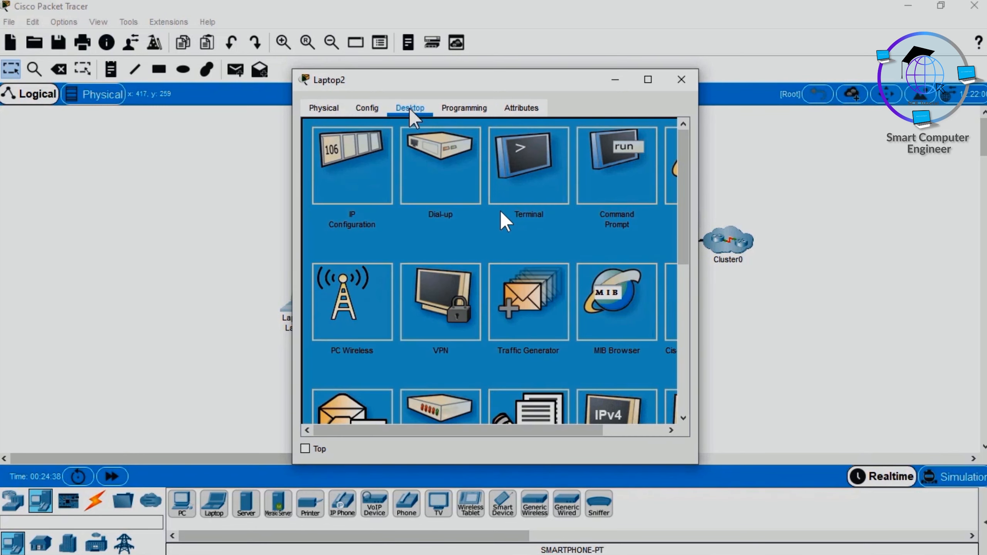
click(335, 111)
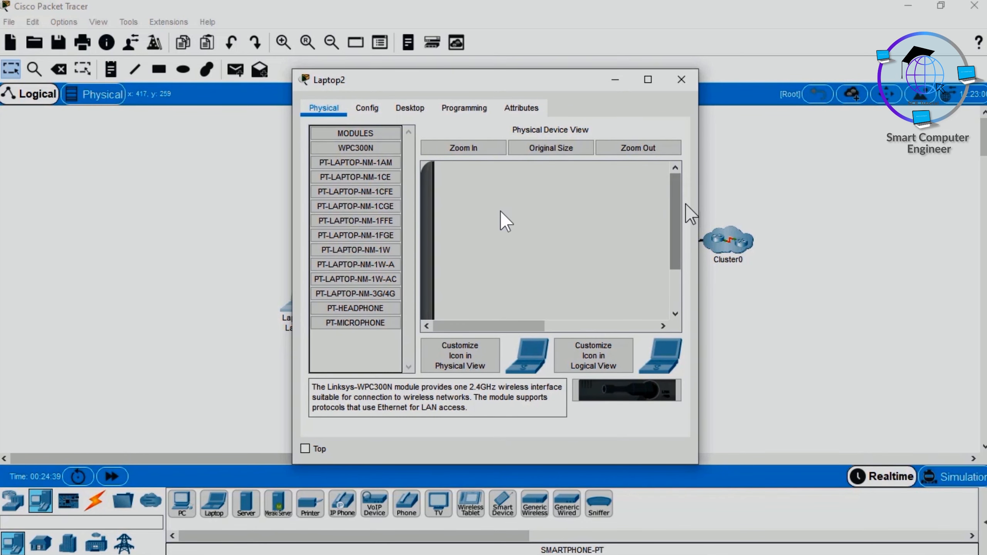
drag(678, 216, 681, 263)
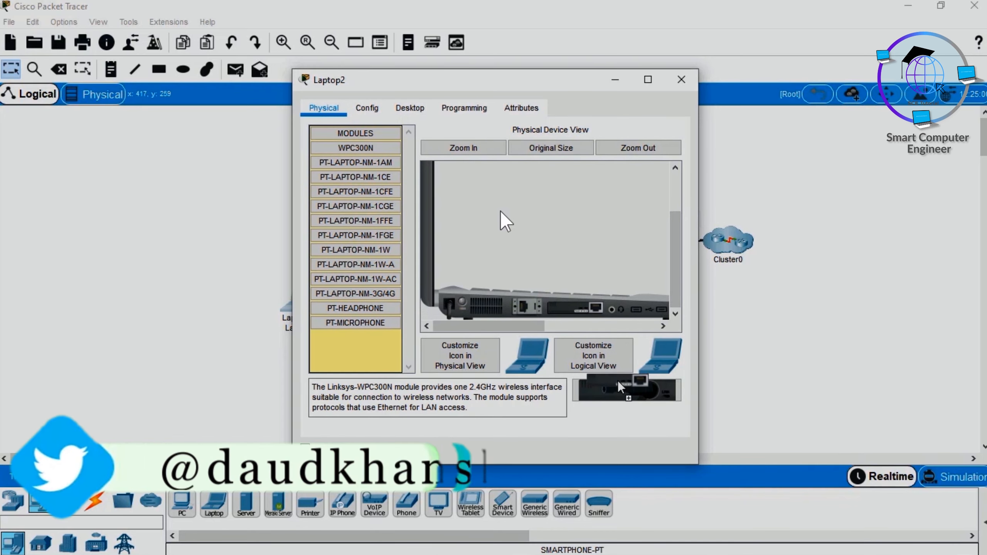
drag(618, 391, 577, 310)
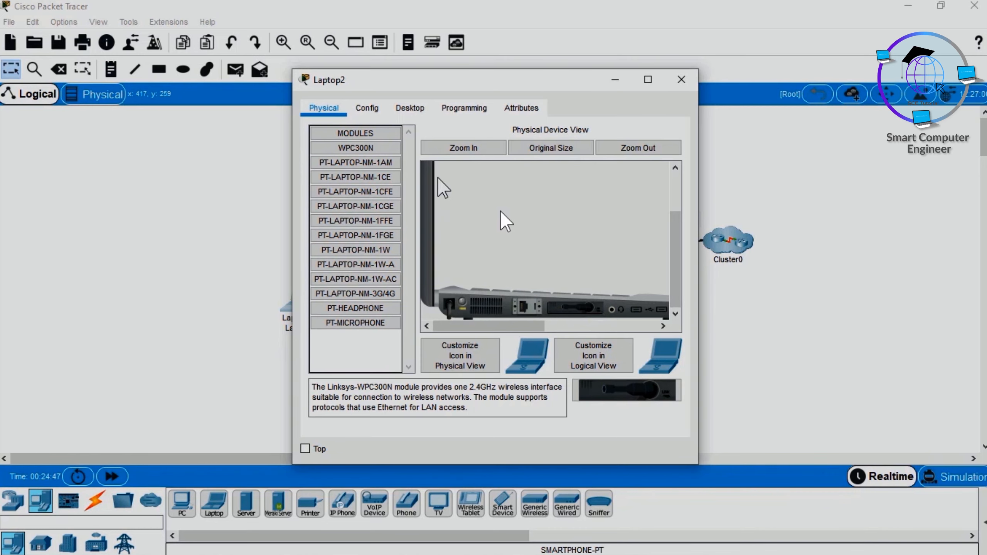
click(682, 80)
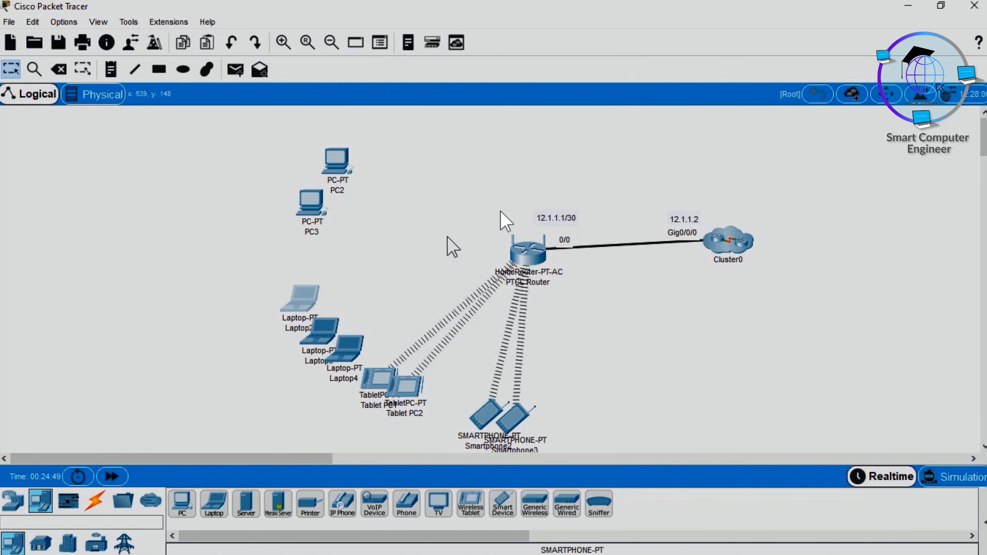
Step: Swap the Ethernet module in Laptop3 for a WPC300N wireless module, switching the laptop off for the exchange and back on
click(319, 323)
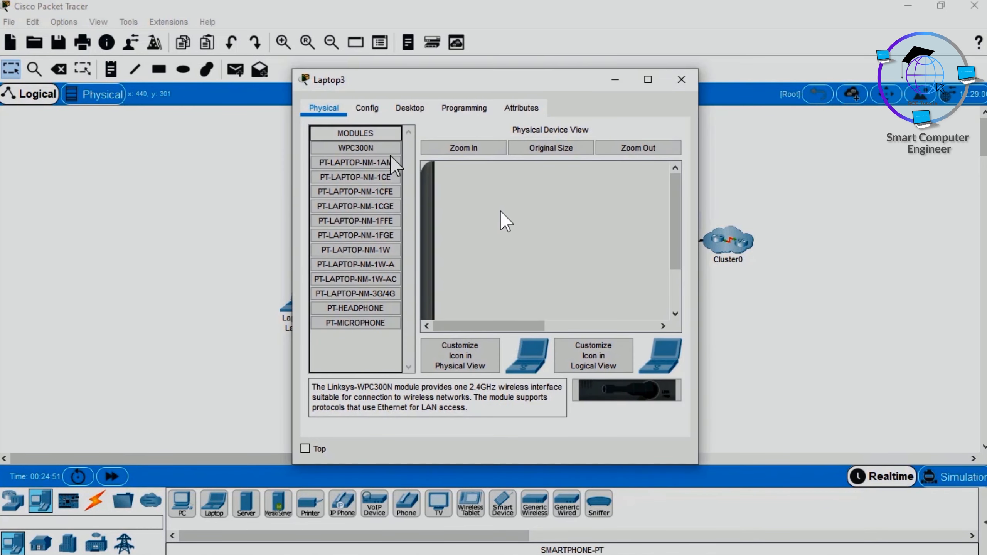
drag(677, 199, 689, 302)
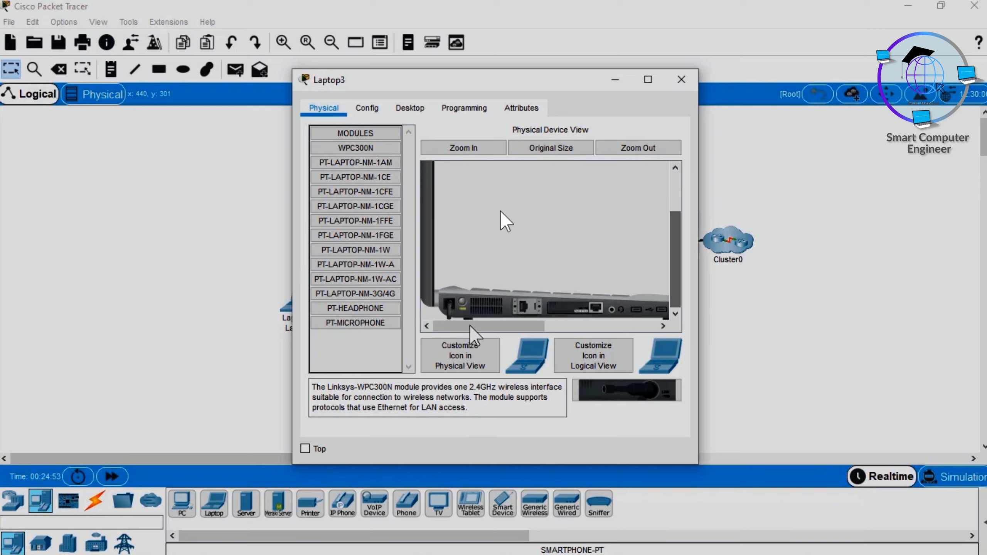
mouse_move(582, 311)
mouse_down()
mouse_move(603, 389)
mouse_move(452, 302)
mouse_move(570, 305)
mouse_up()
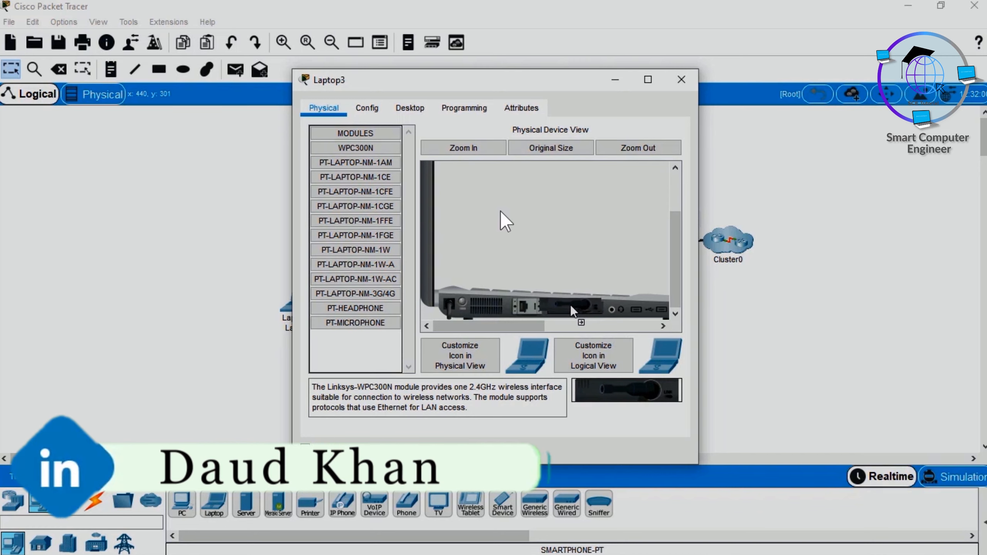
click(681, 80)
Step: Fit Laptop4 with a WPC300N wireless module in place of its Ethernet module, powering it off for the swap and back on
click(348, 350)
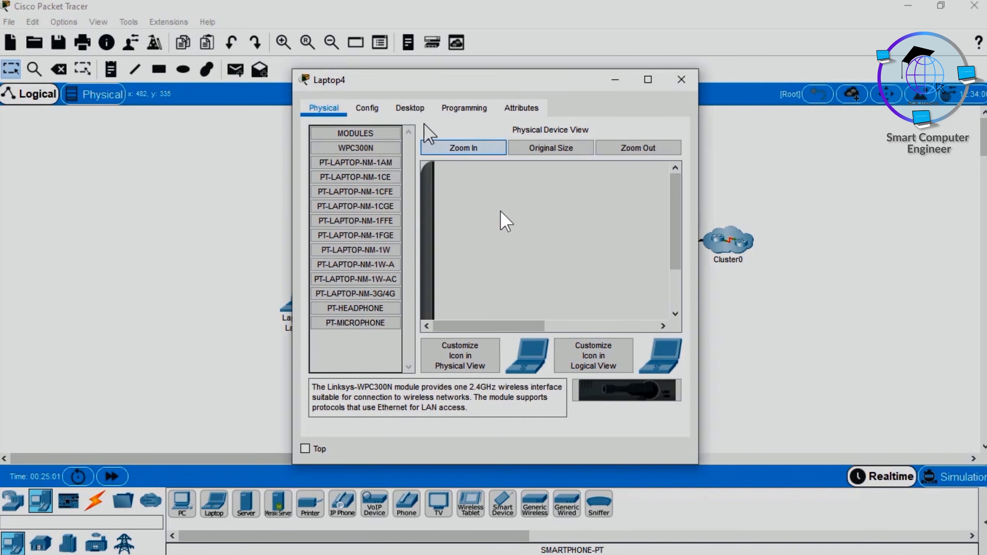
drag(675, 200, 682, 288)
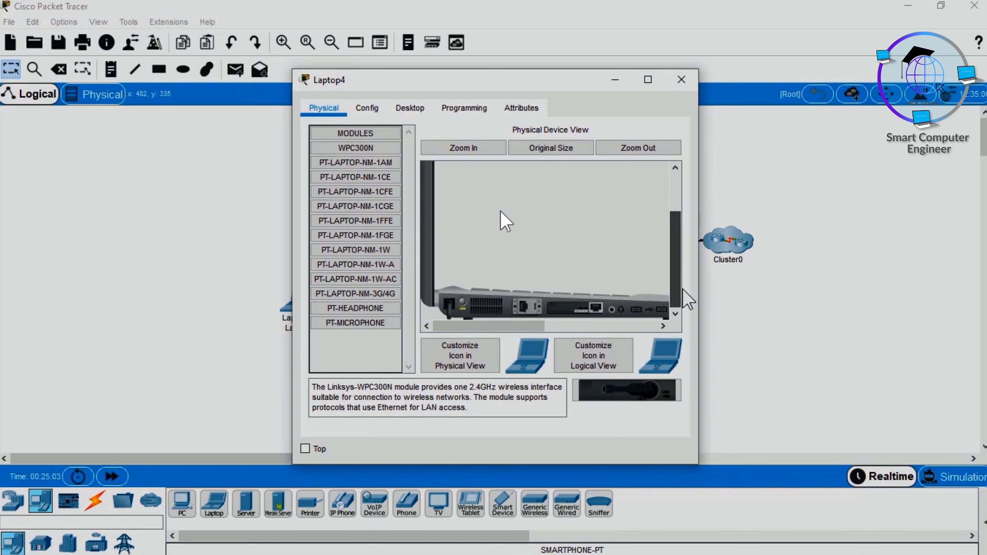
mouse_move(570, 307)
mouse_down()
mouse_move(599, 389)
mouse_move(569, 296)
mouse_move(574, 310)
mouse_up()
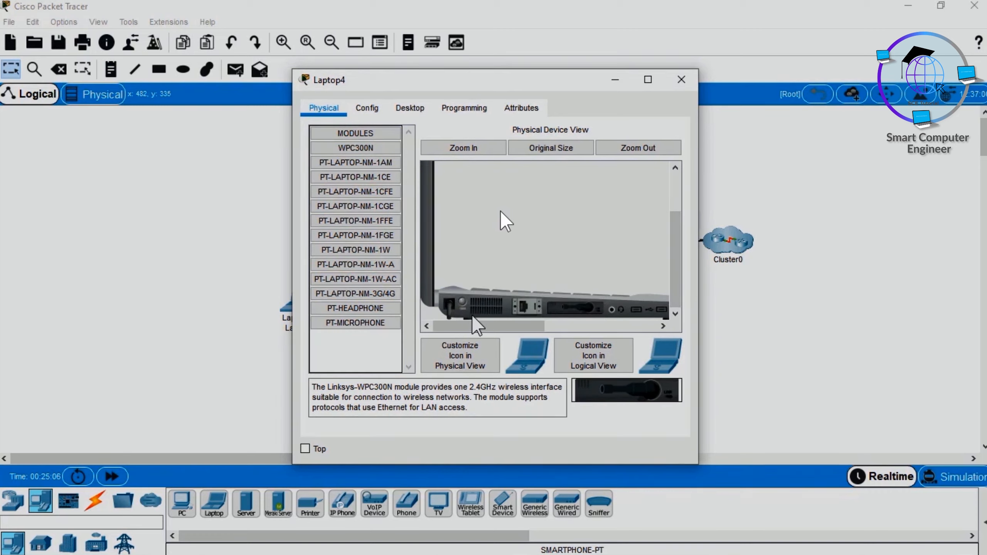
click(681, 80)
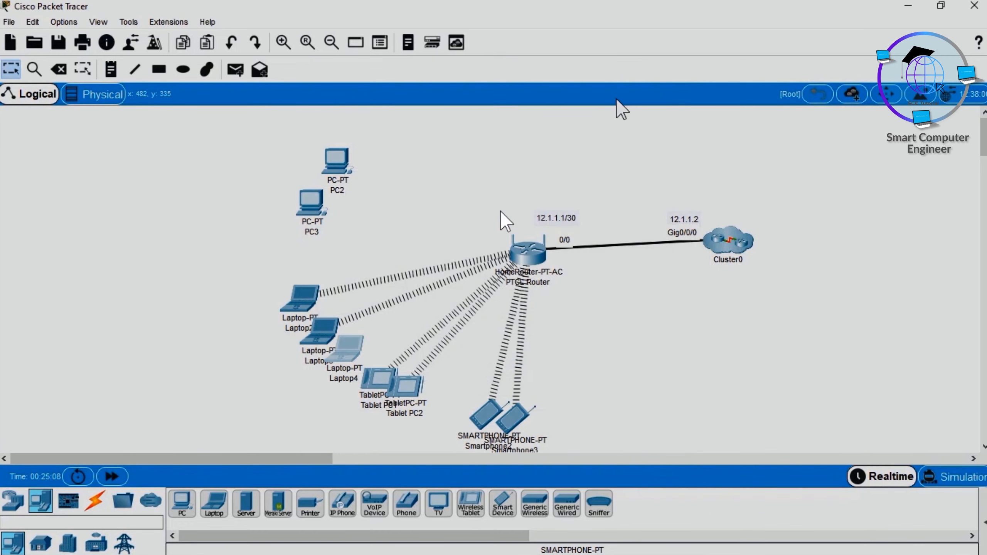
Step: Check the DHCP-assigned IP configuration of Laptop2's wireless interface
click(298, 297)
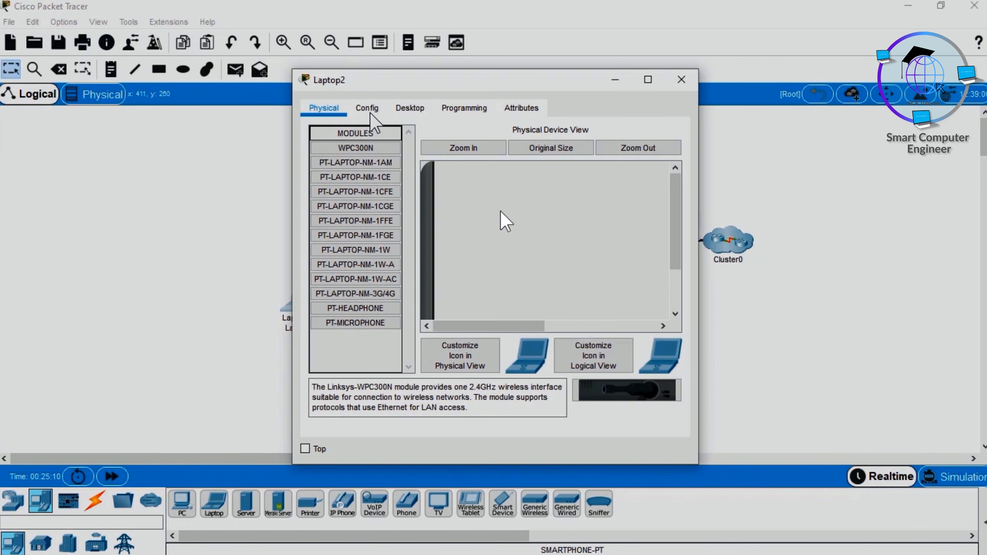
click(410, 108)
click(364, 153)
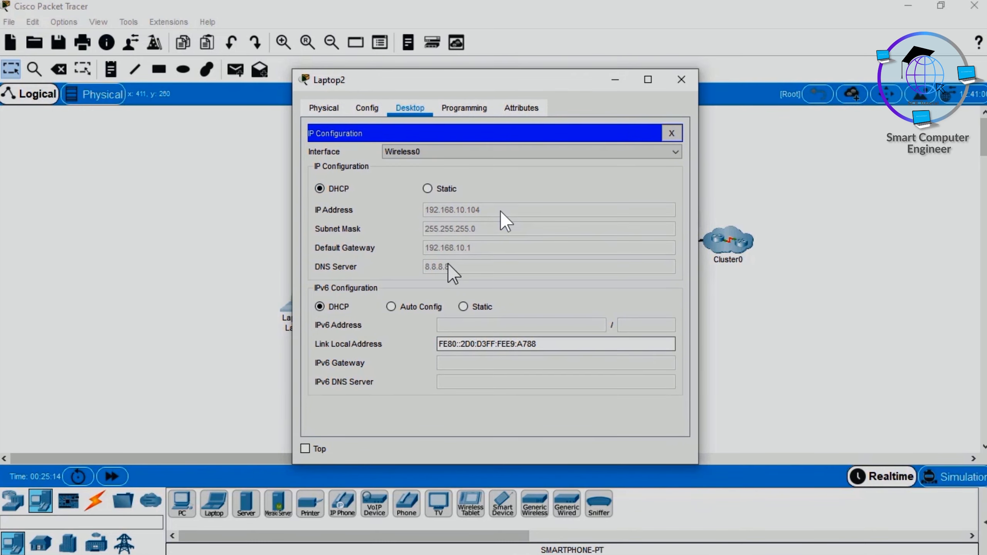
click(681, 81)
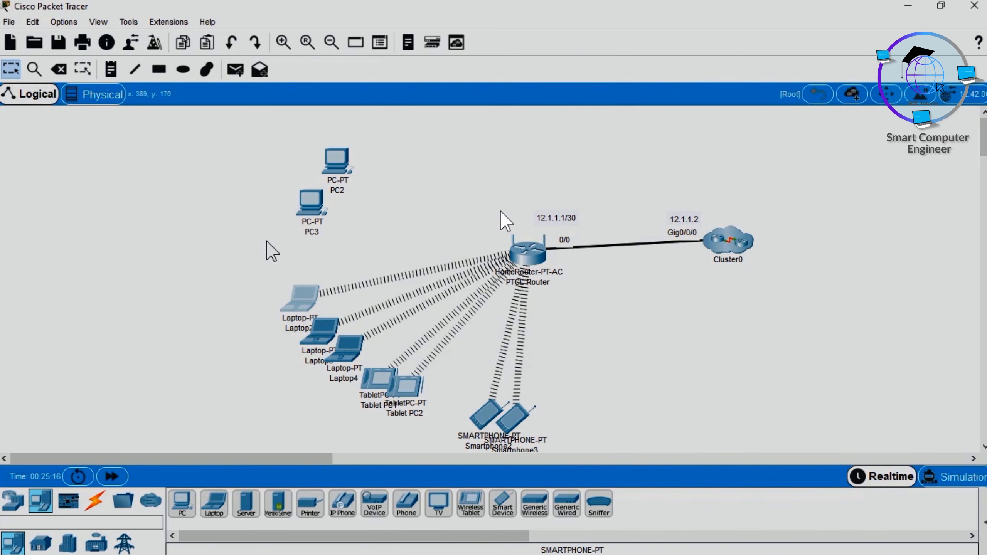
Step: Connect PC3's FastEthernet0 port to GigabitEthernet 1 on the PTCL Router with a copper straight-through cable
click(95, 501)
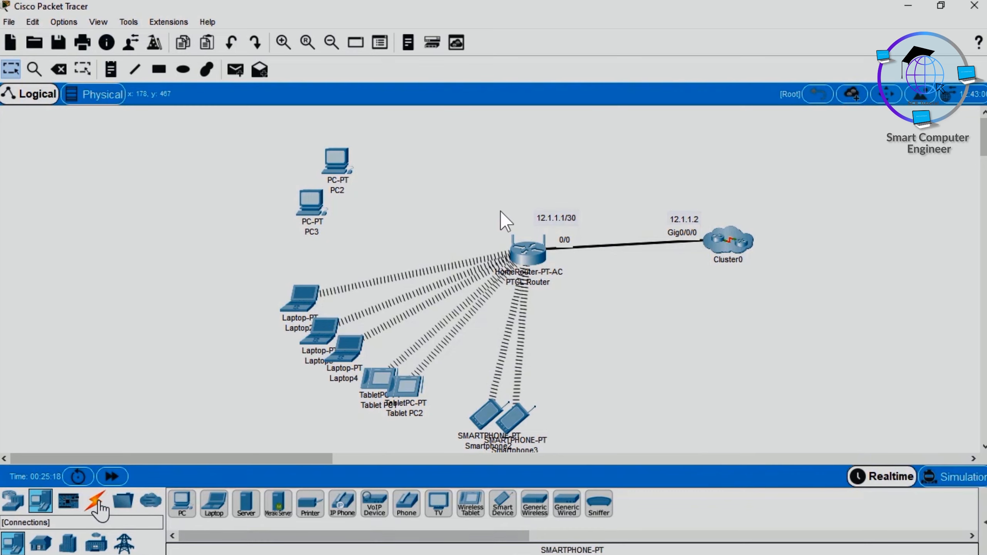
click(246, 504)
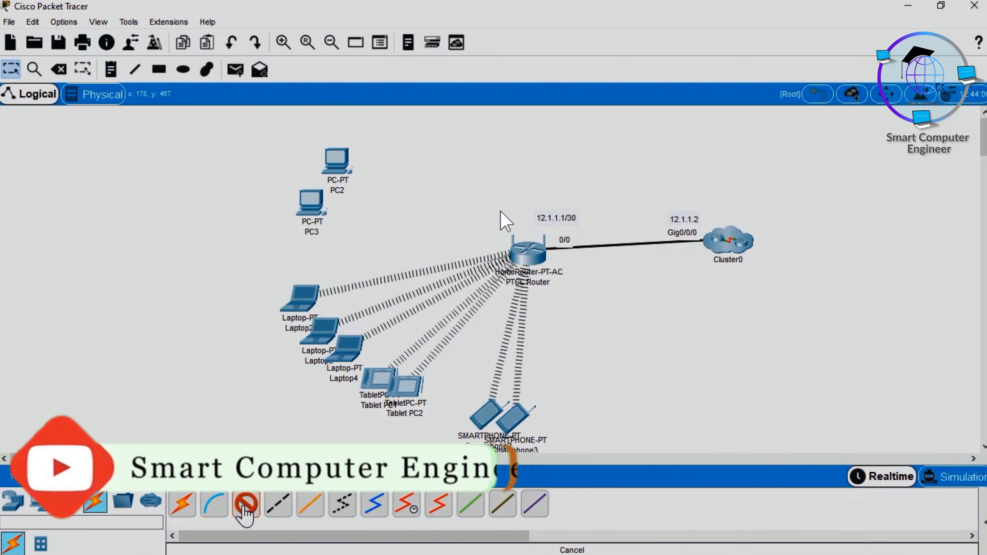
click(314, 214)
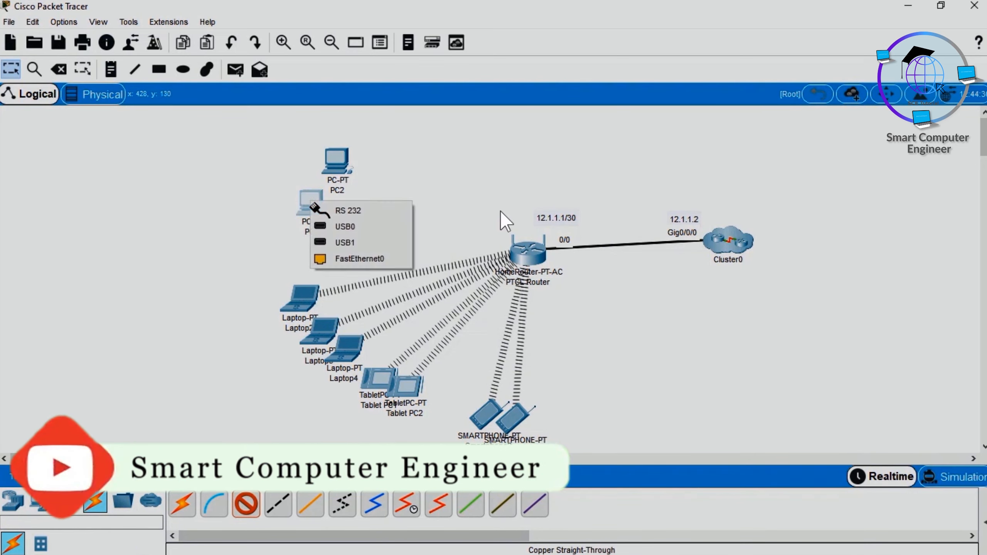
click(351, 258)
click(520, 252)
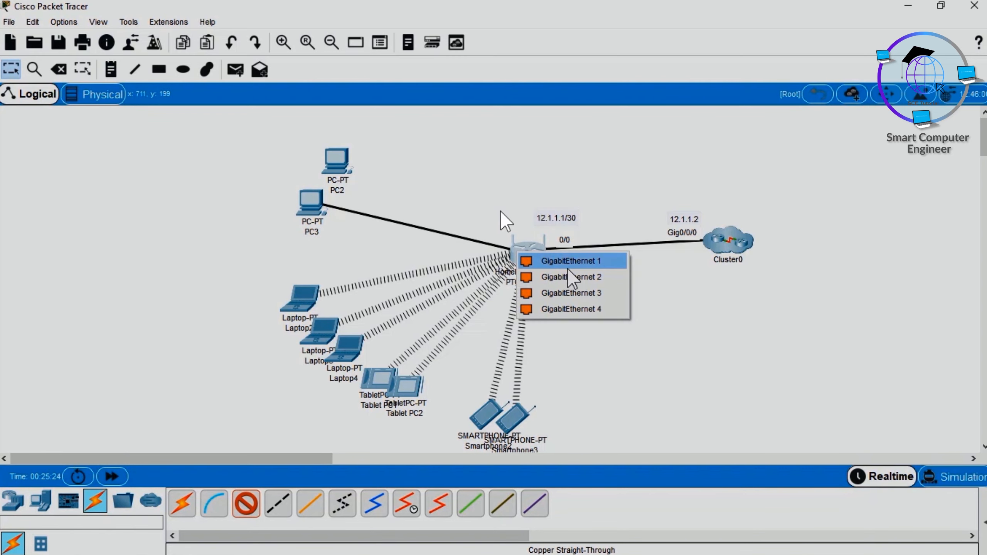
click(567, 262)
Step: Cable PC2's FastEthernet0 port to GigabitEthernet 2 on the PTCL Router with copper straight-through
click(338, 155)
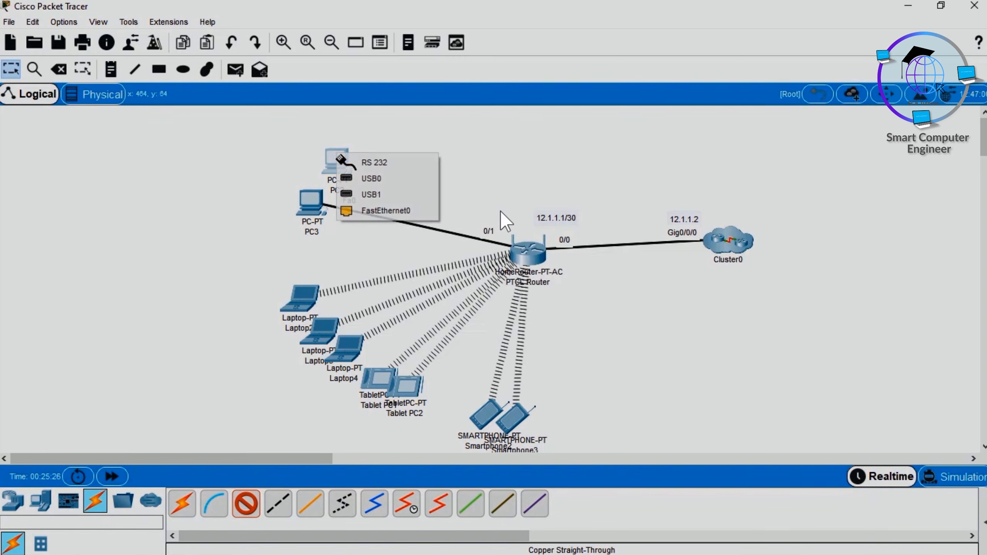
click(400, 209)
click(522, 251)
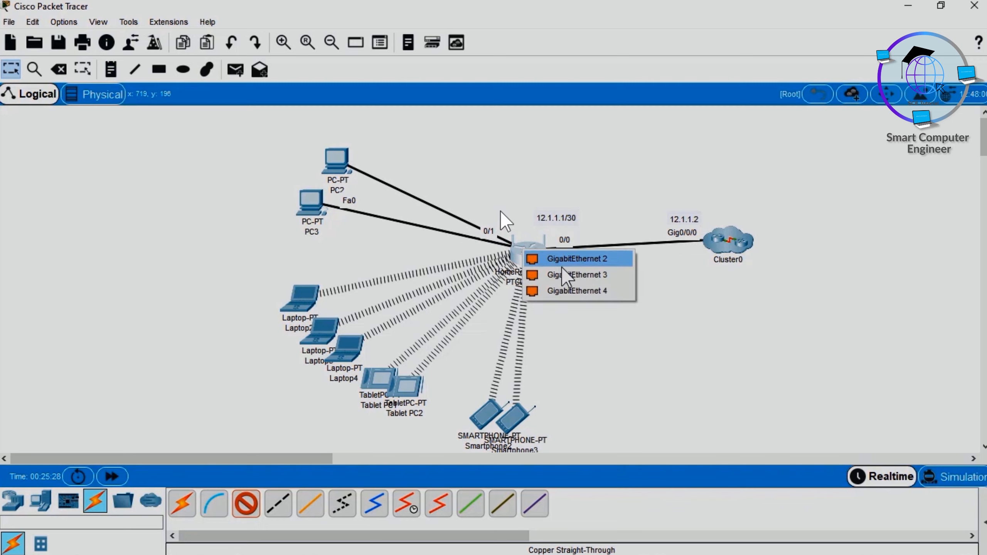
click(573, 264)
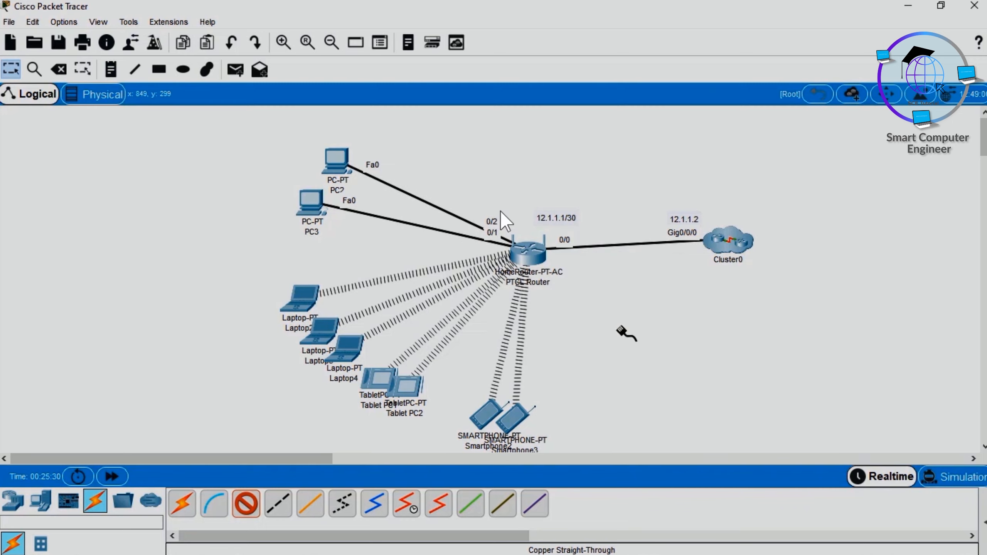
Step: Set the IPv4 configuration of PC2's FastEthernet0 interface to DHCP
click(336, 157)
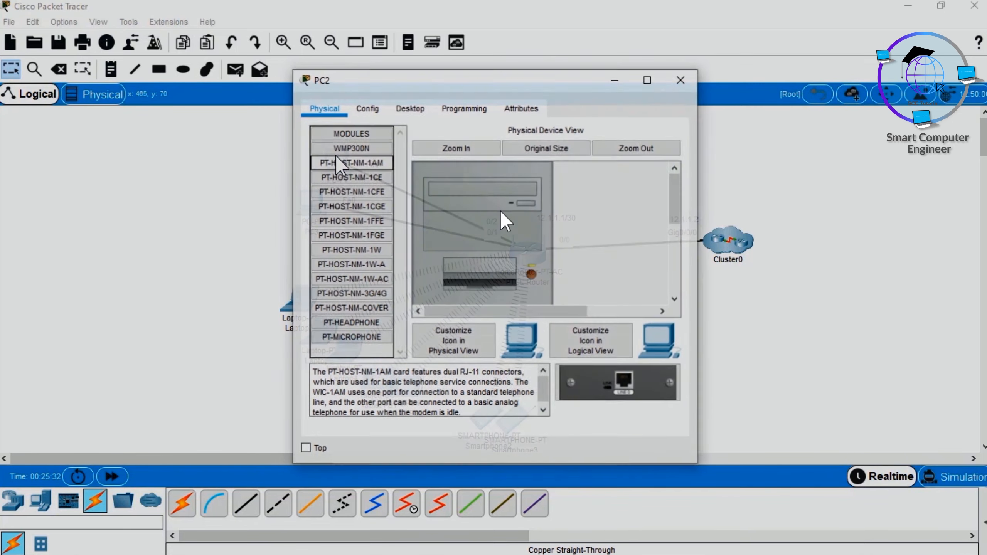
click(409, 108)
click(356, 155)
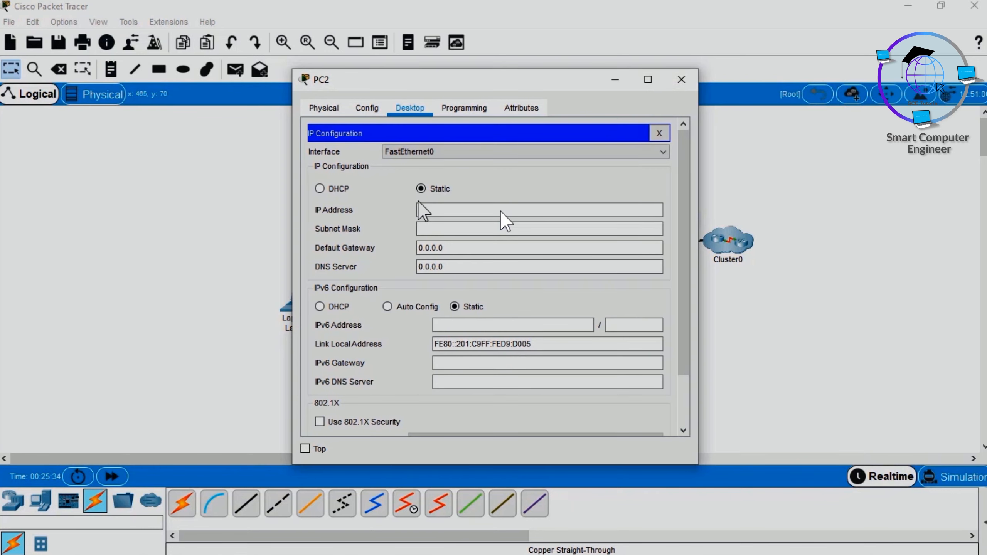
click(326, 190)
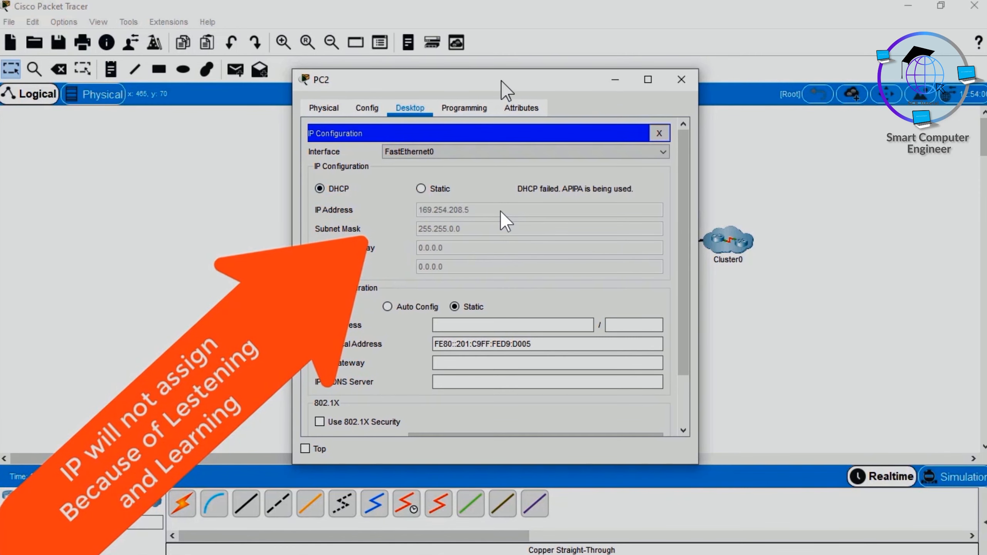
Step: Repeat PC2's DHCP request by switching its IPv4 configuration to Static and back to DHCP until an address is assigned
drag(529, 81, 570, 86)
click(488, 193)
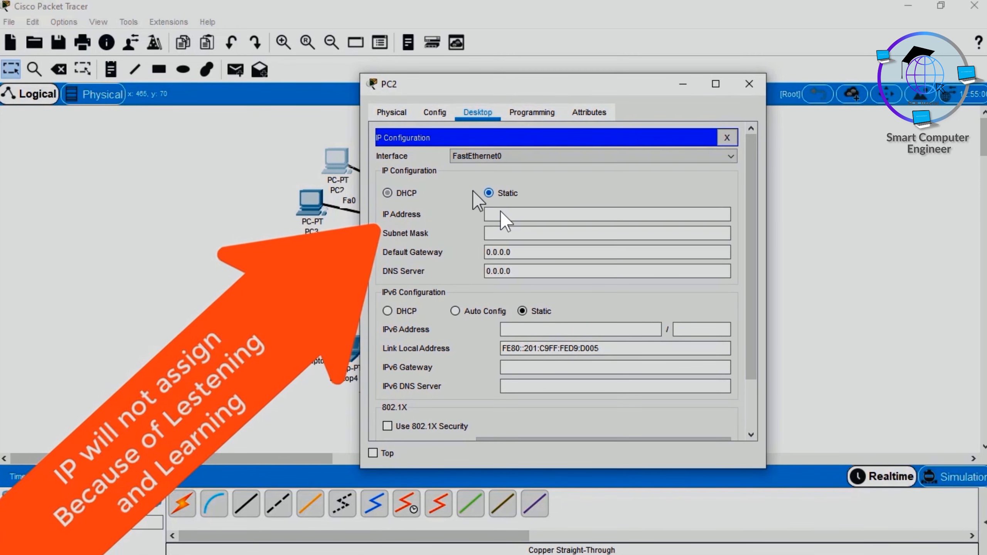
click(403, 192)
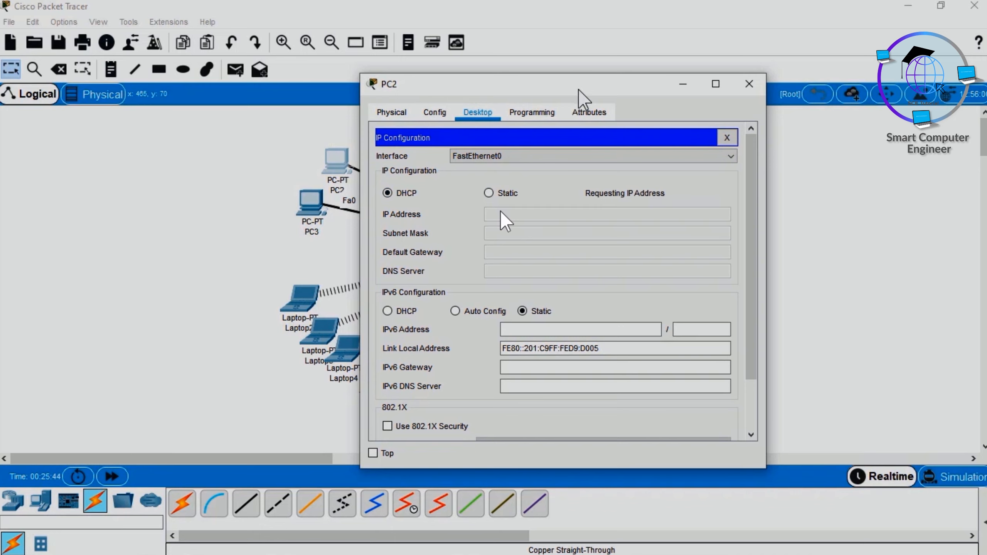
drag(581, 87, 721, 82)
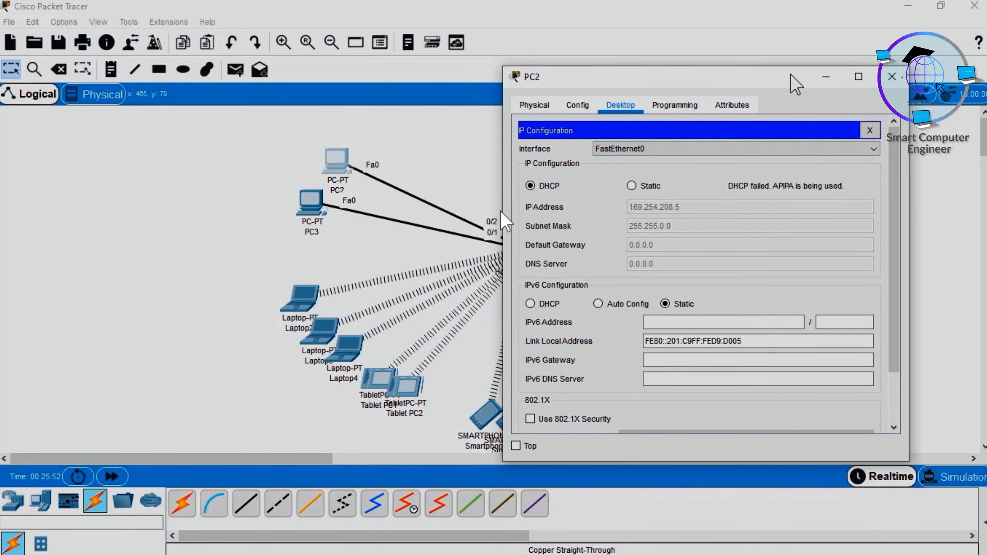
drag(789, 73, 321, 98)
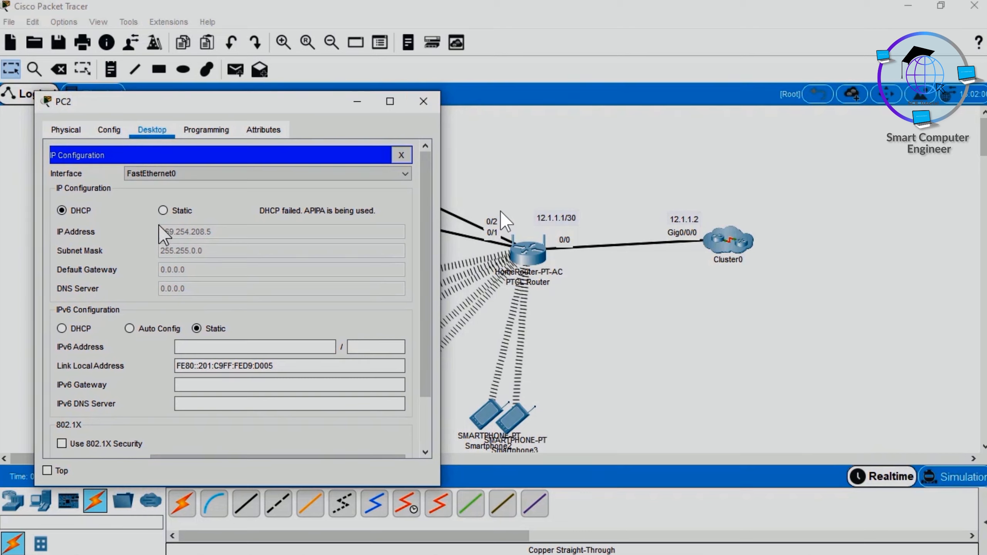
click(176, 211)
click(79, 214)
click(186, 212)
click(83, 212)
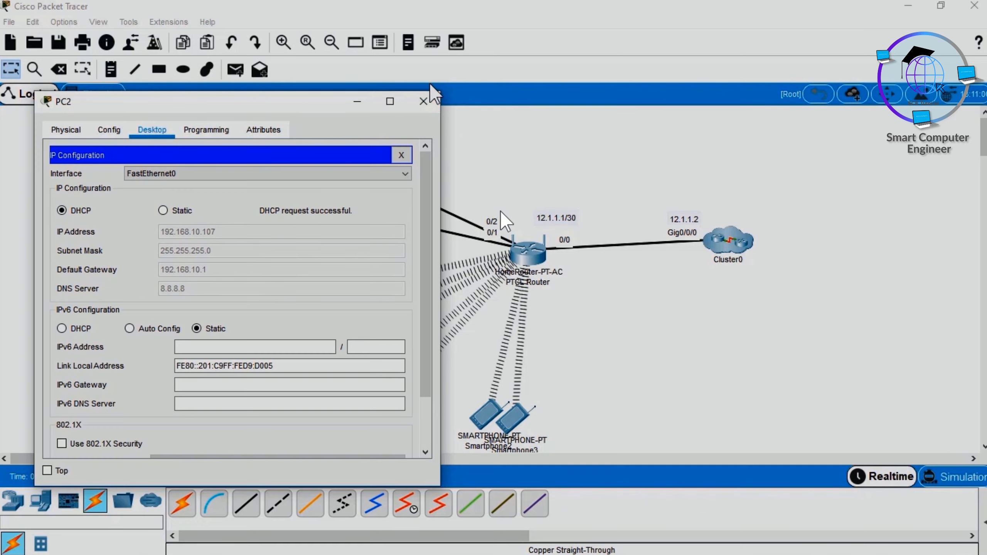
click(423, 101)
Step: Switch PC3's FastEthernet0 interface to DHCP so it obtains its IPv4 configuration from the PTCL Router
click(311, 199)
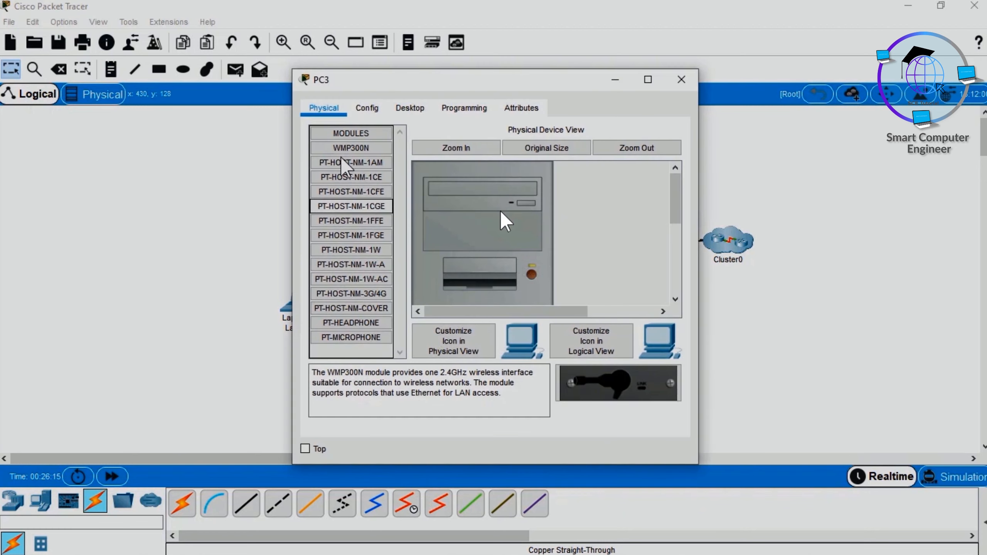
click(410, 108)
click(350, 161)
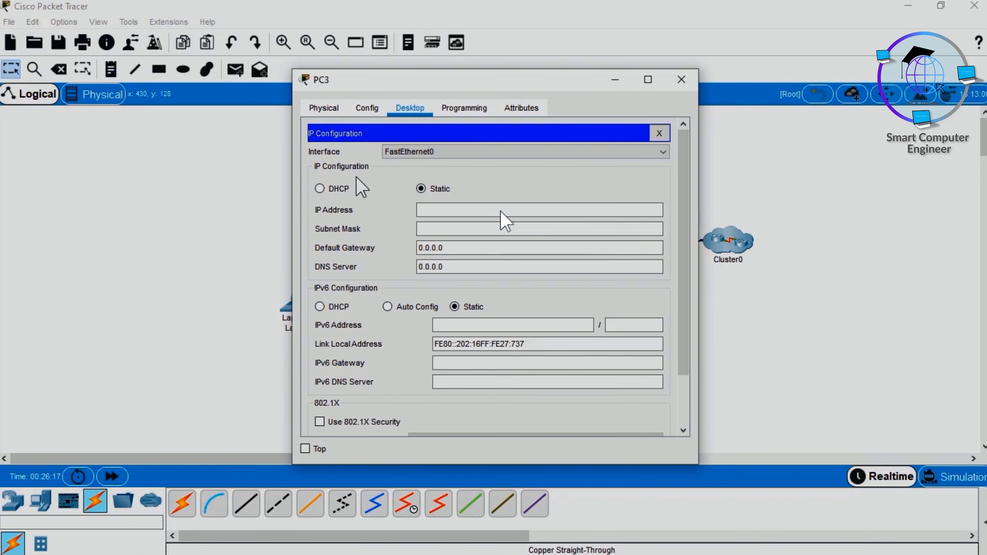
click(338, 189)
drag(450, 84, 218, 96)
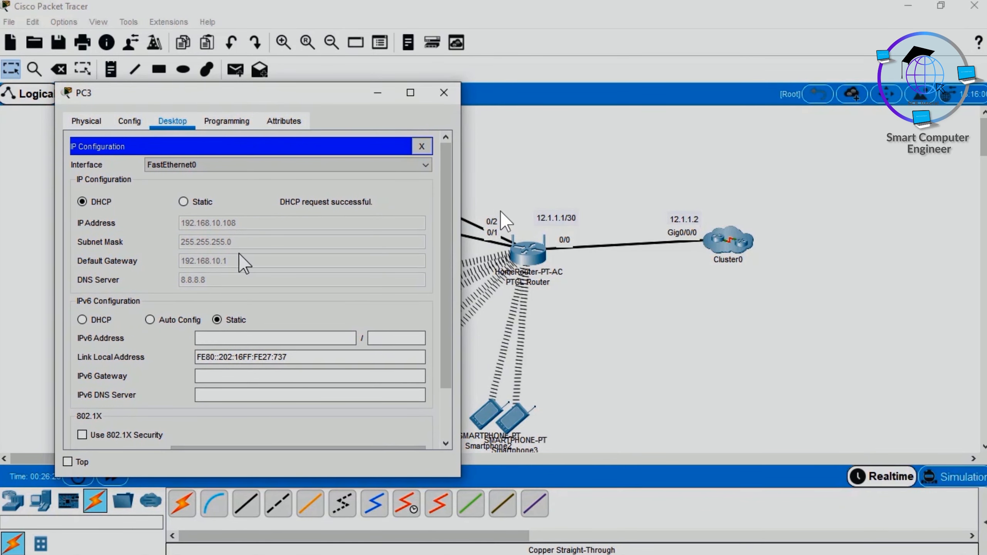
click(443, 93)
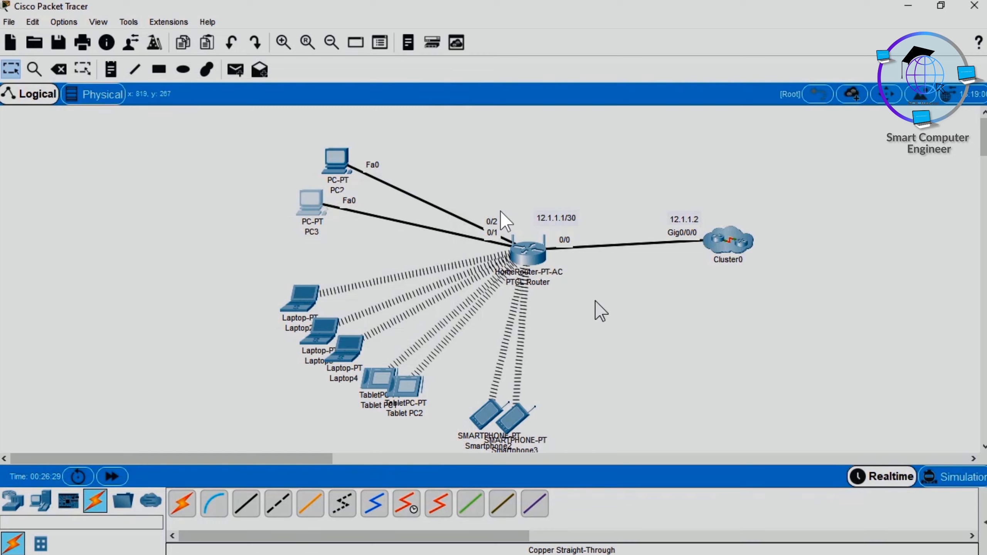
Step: Ping the default gateway 192.168.10.1 from Laptop2's command prompt
click(313, 293)
click(505, 220)
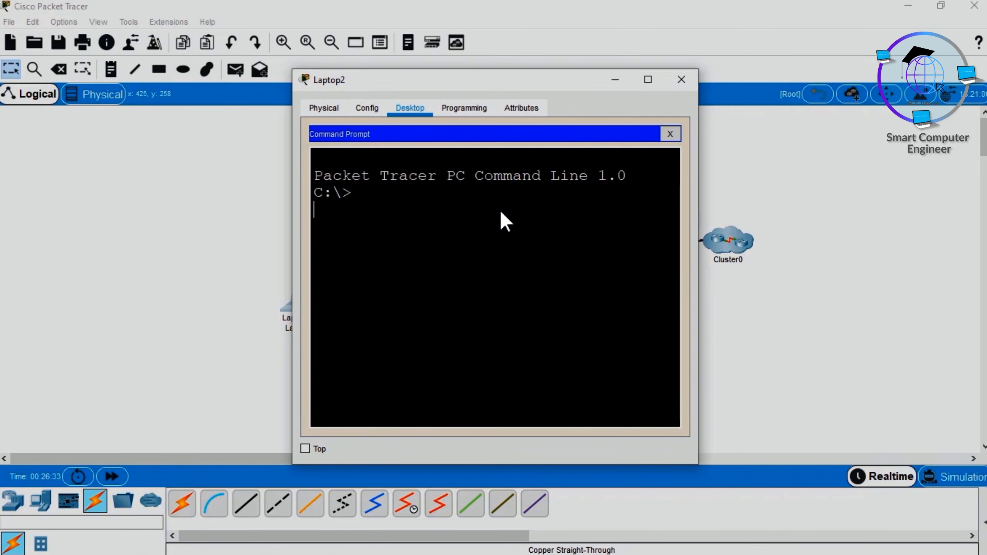
text(ping 192.168.10.)
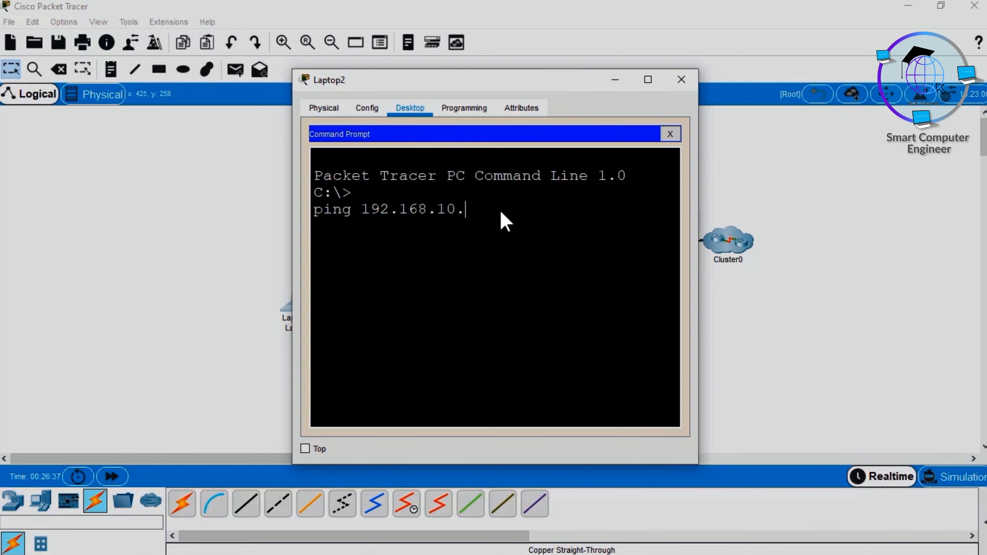
text(1)
key(Return)
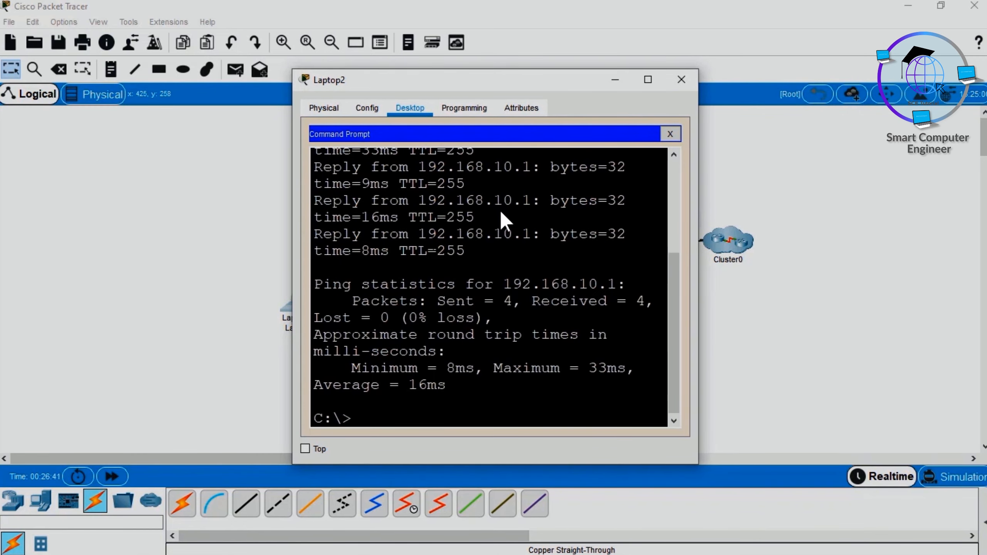
Step: Test Laptop2's connection to the simulated Google DNS by pinging 8.8.8.8, and close the laptop's window
text(ping 8.8.8.8)
key(Return)
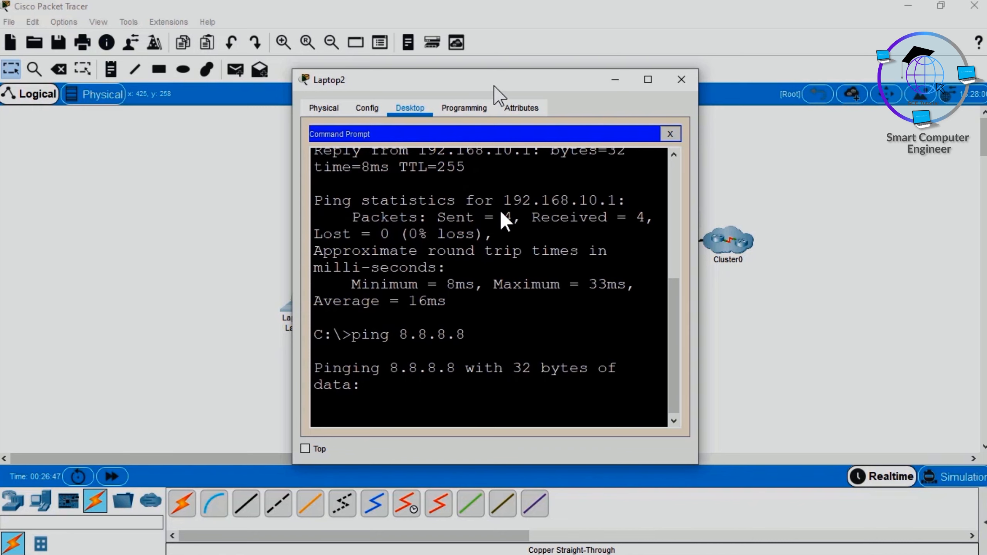
drag(494, 86, 328, 36)
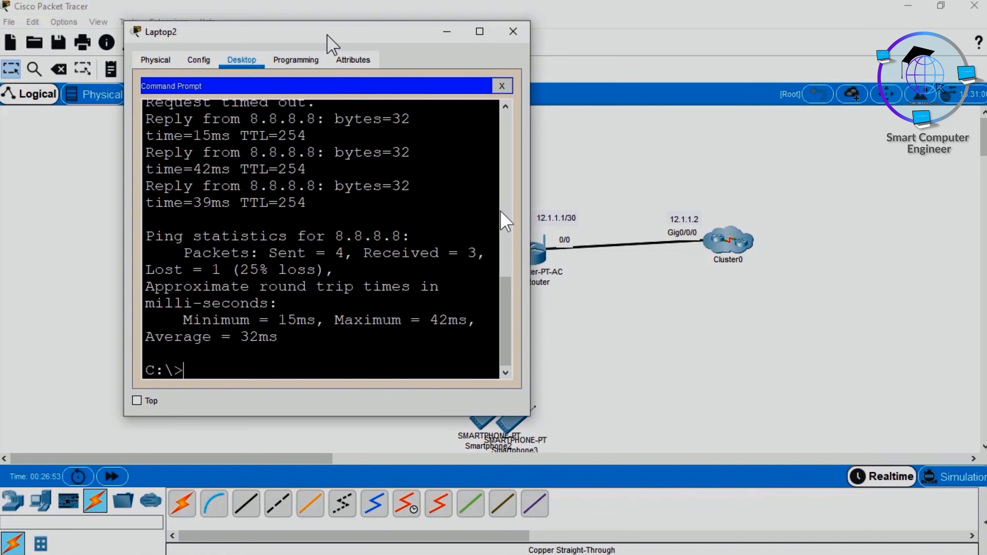
click(513, 31)
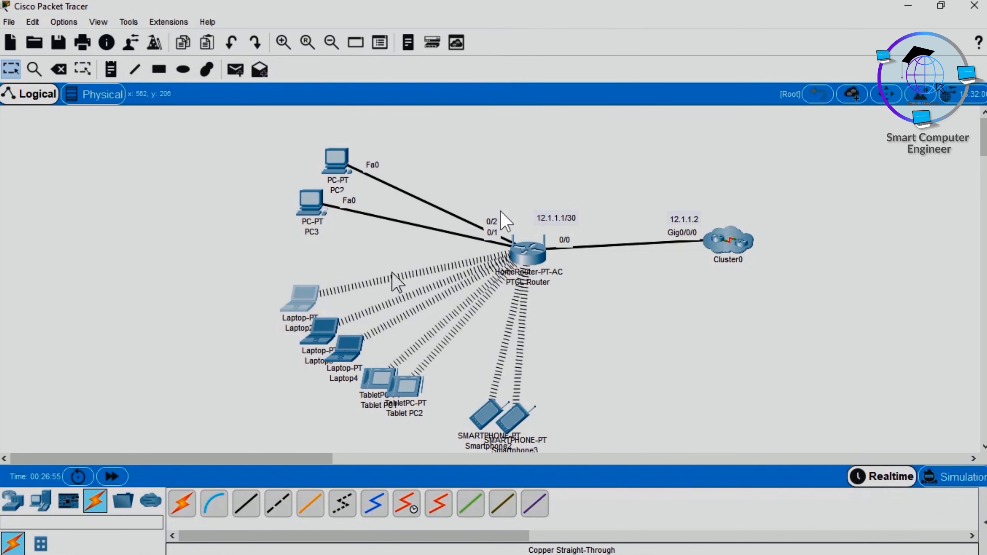
Step: Look up the IP address of Laptop2's wireless interface in its IP configuration
click(309, 295)
click(366, 152)
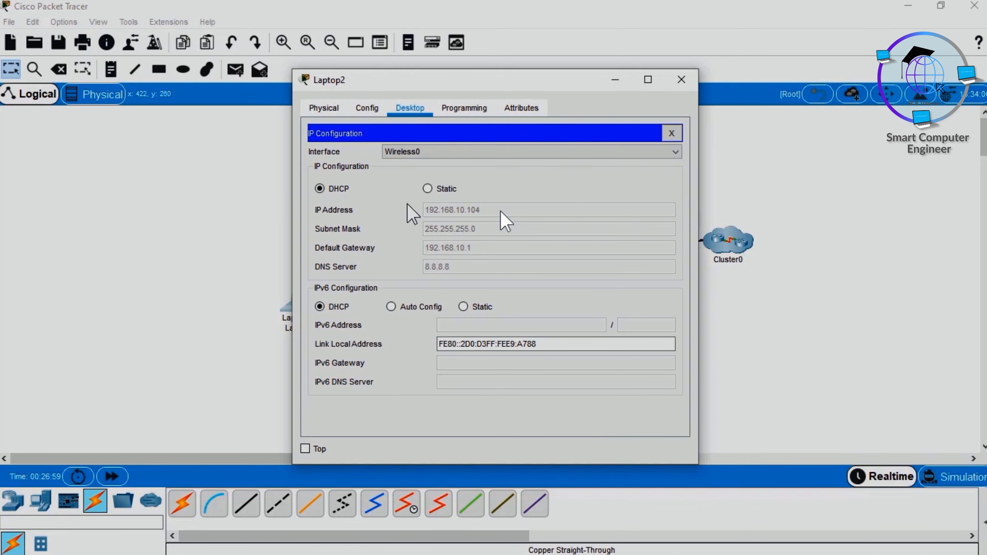
click(682, 81)
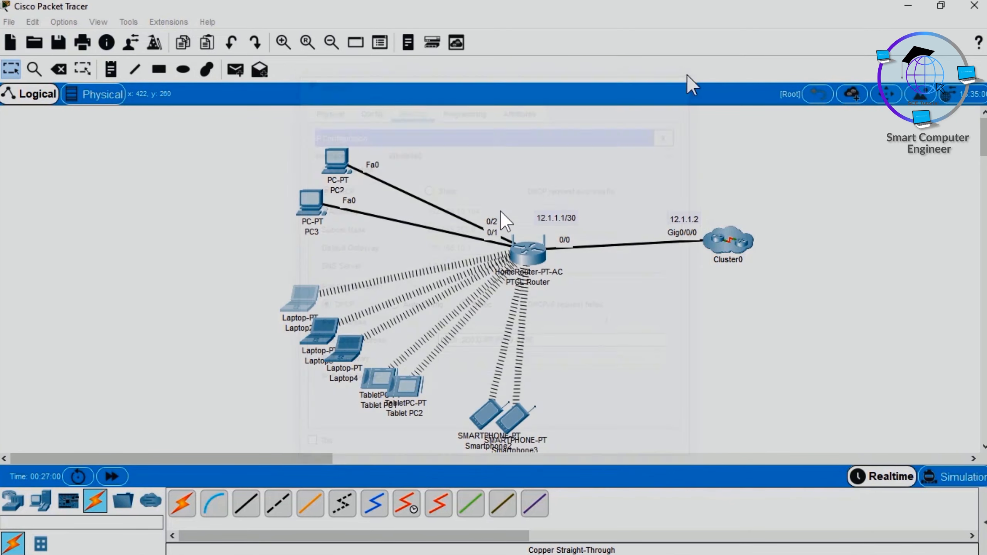
Step: Ping Laptop2's wireless IP address from PC2's command prompt
click(338, 161)
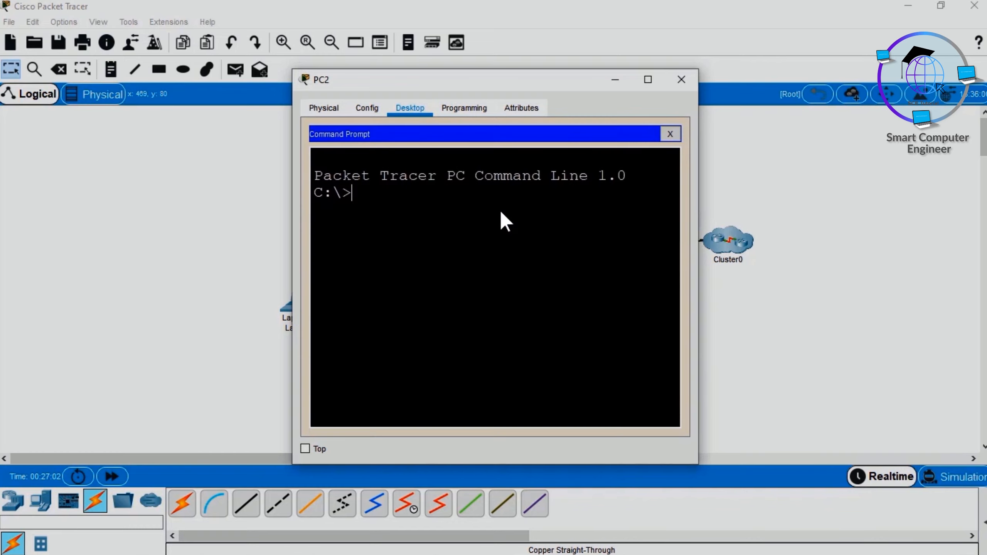
text(ping 192.168.10)
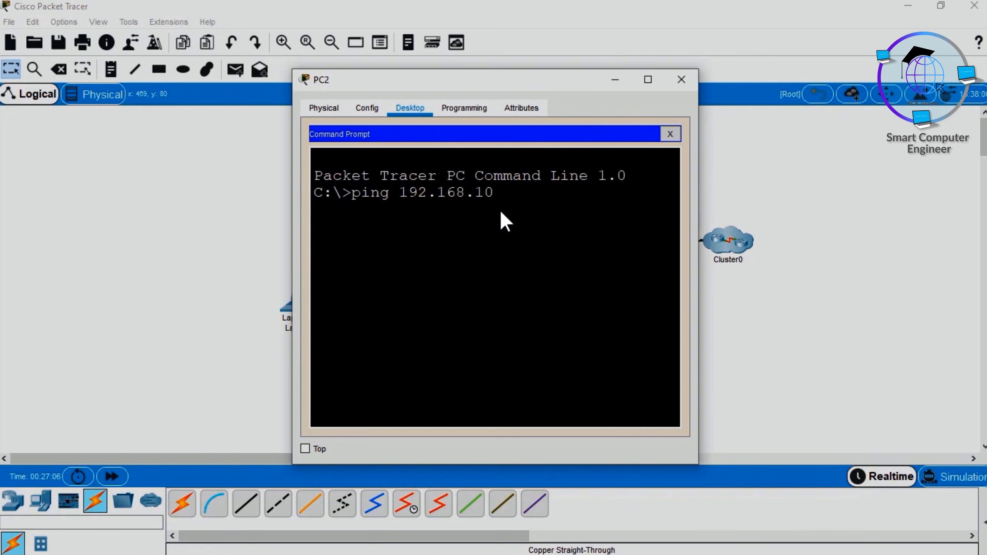
text(.104)
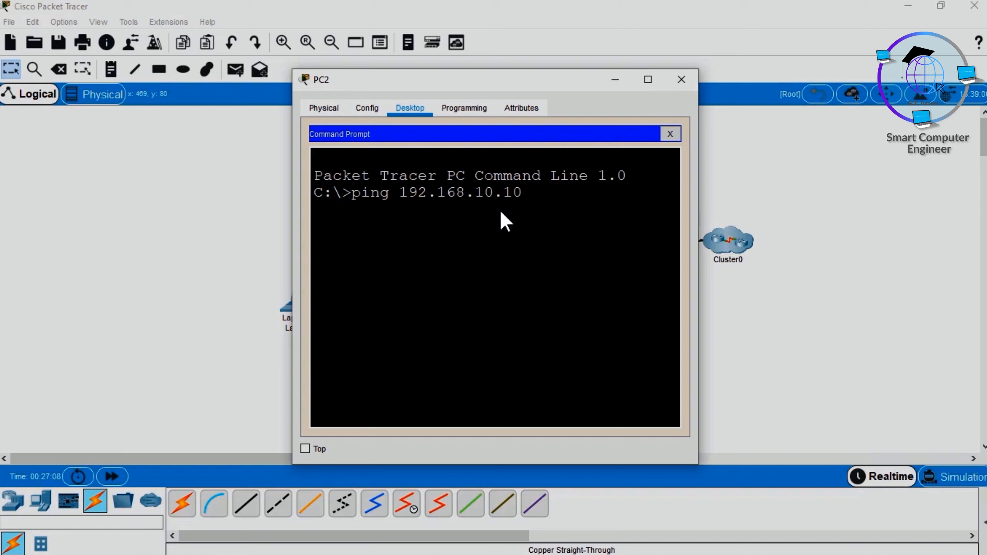
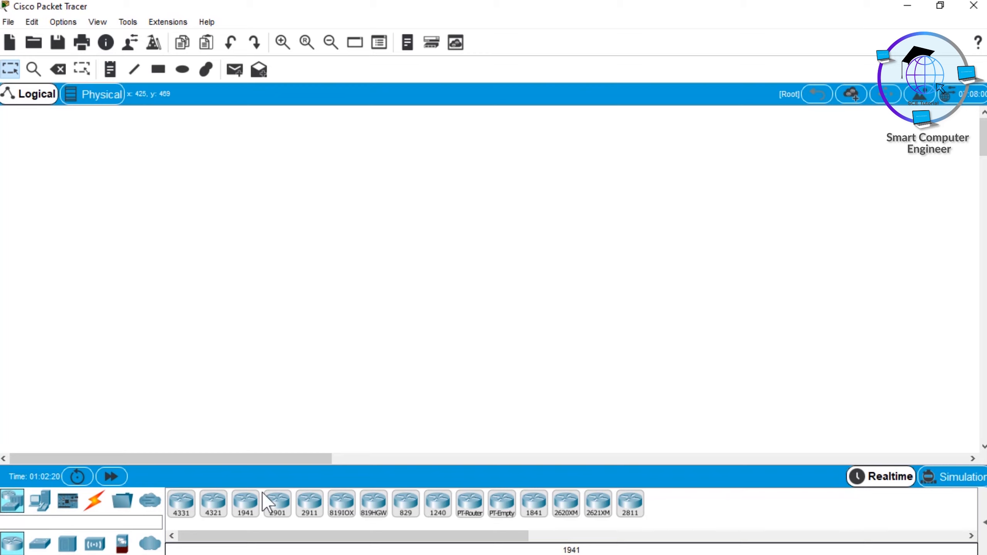
Step: Place two 2911 routers side by side in the empty workspace
click(315, 511)
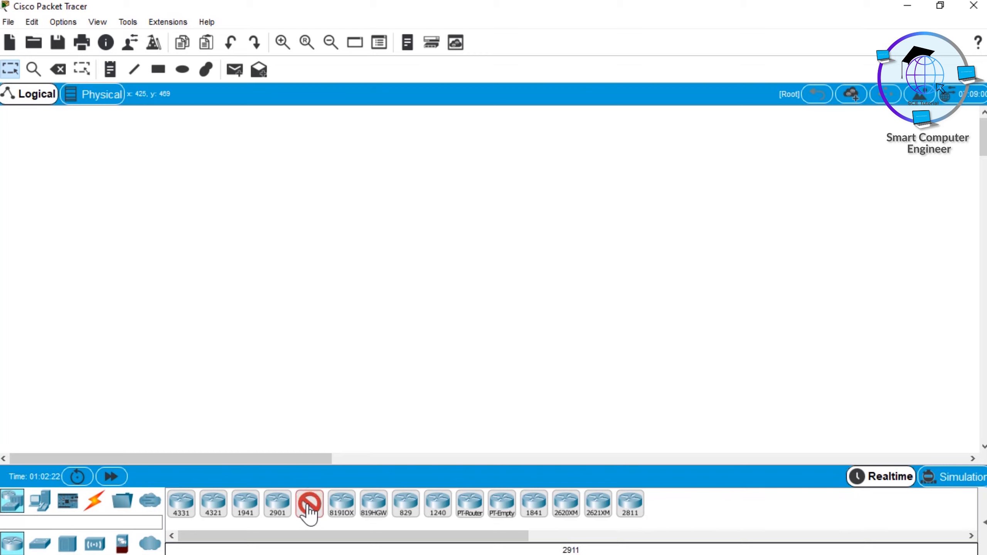
click(310, 506)
click(430, 205)
click(662, 200)
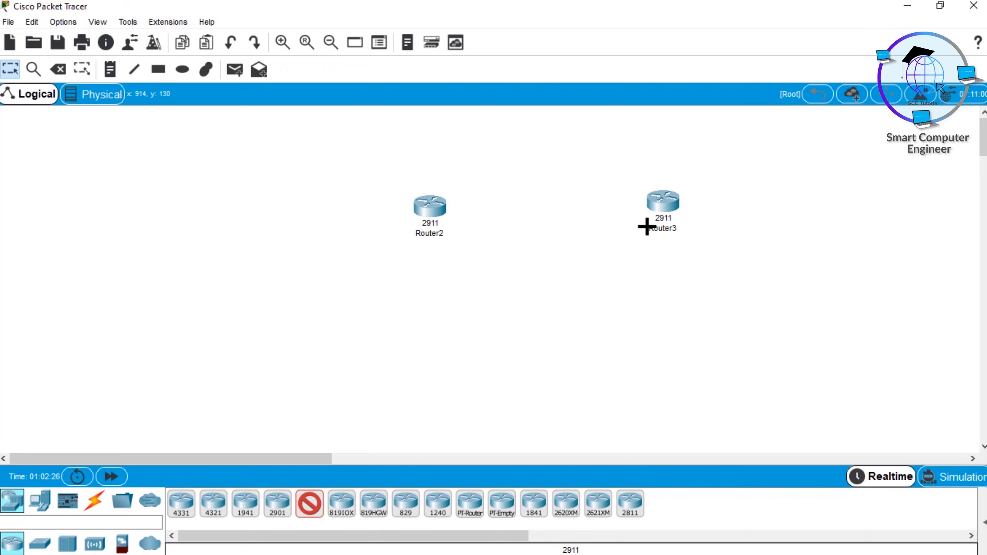
key(Escape)
Step: Install an HWIC-2T serial module in Router2's leftmost expansion slot, switch the router's power on, and close its window
double_click(439, 206)
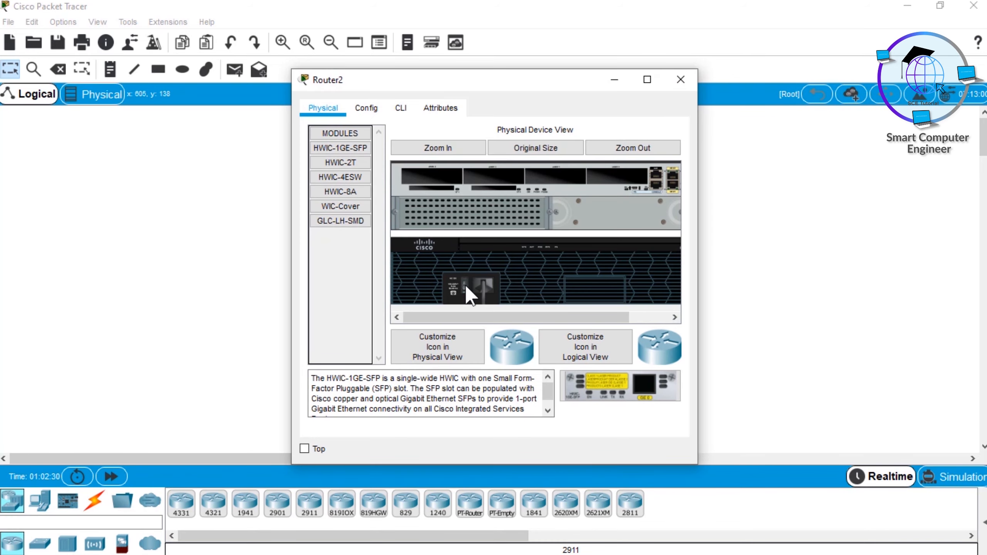
click(340, 164)
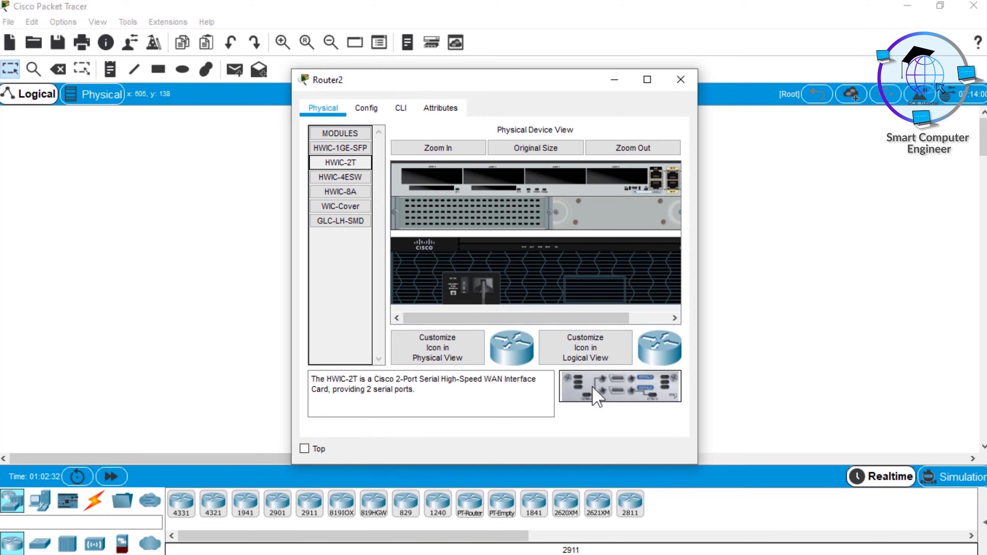
drag(592, 385, 431, 176)
click(463, 288)
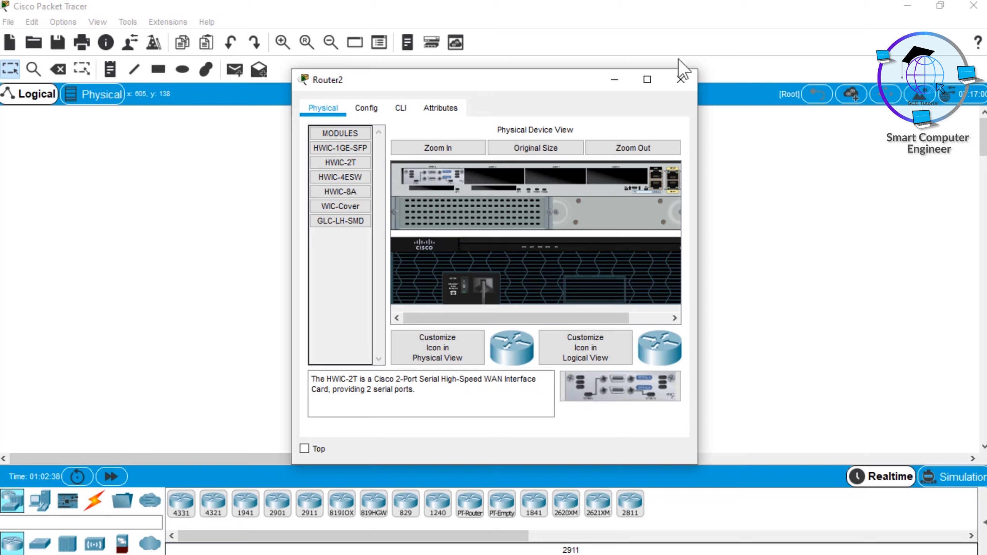
click(681, 80)
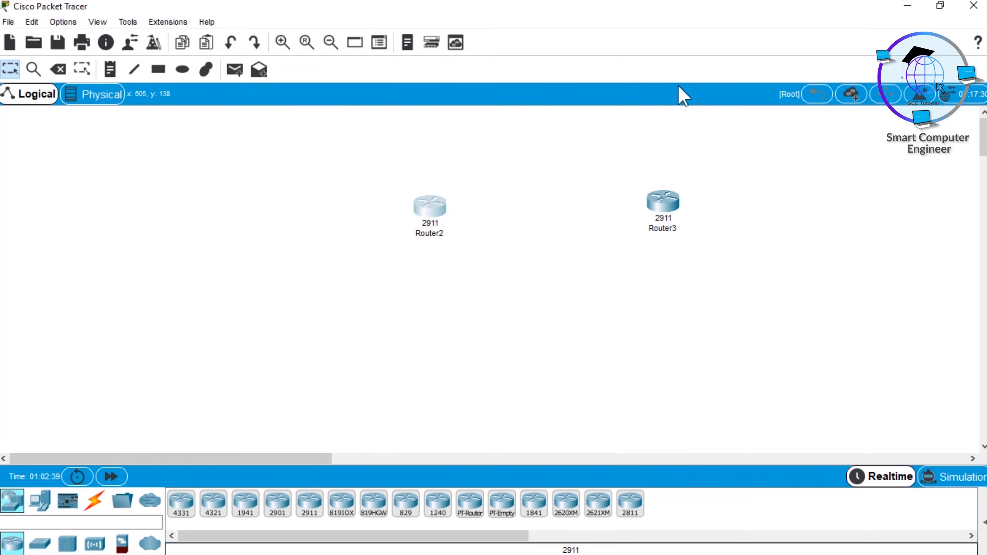
Step: Install an HWIC-2T serial module in Router3's leftmost expansion slot and close its window
click(665, 203)
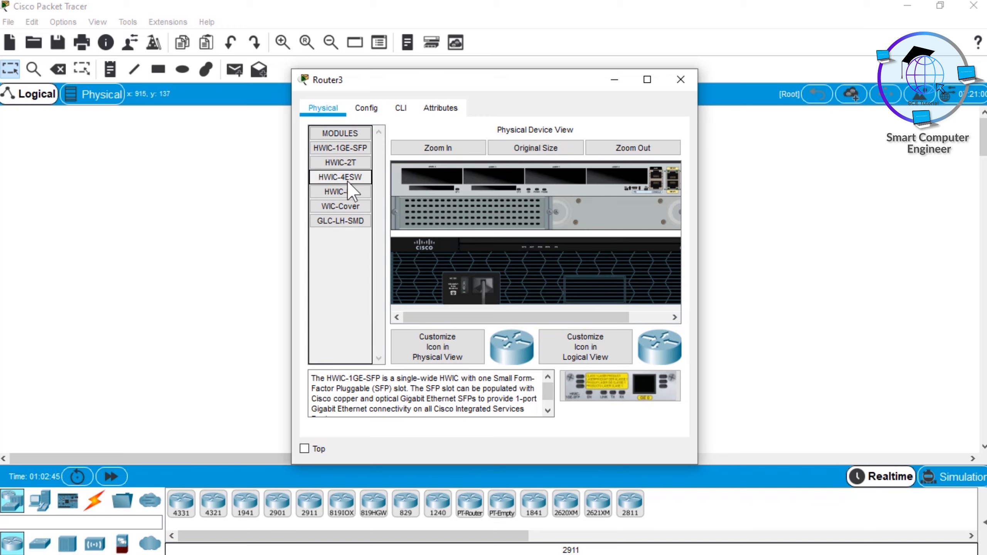
click(343, 161)
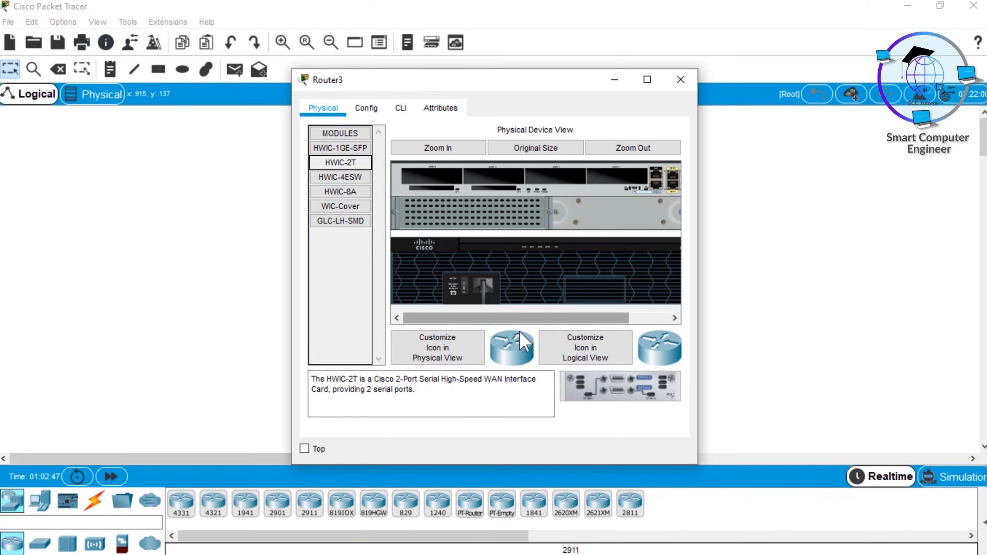
drag(591, 384, 434, 176)
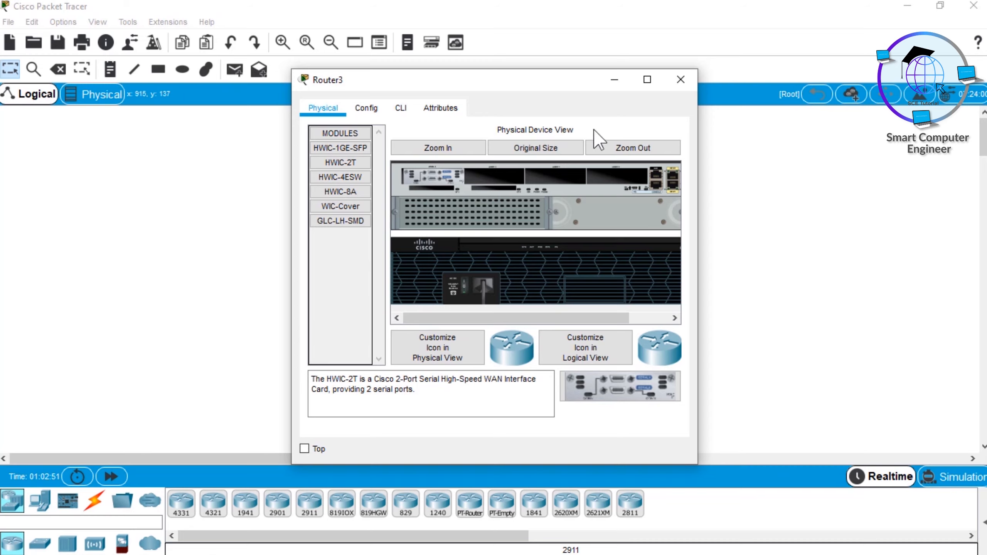
click(680, 81)
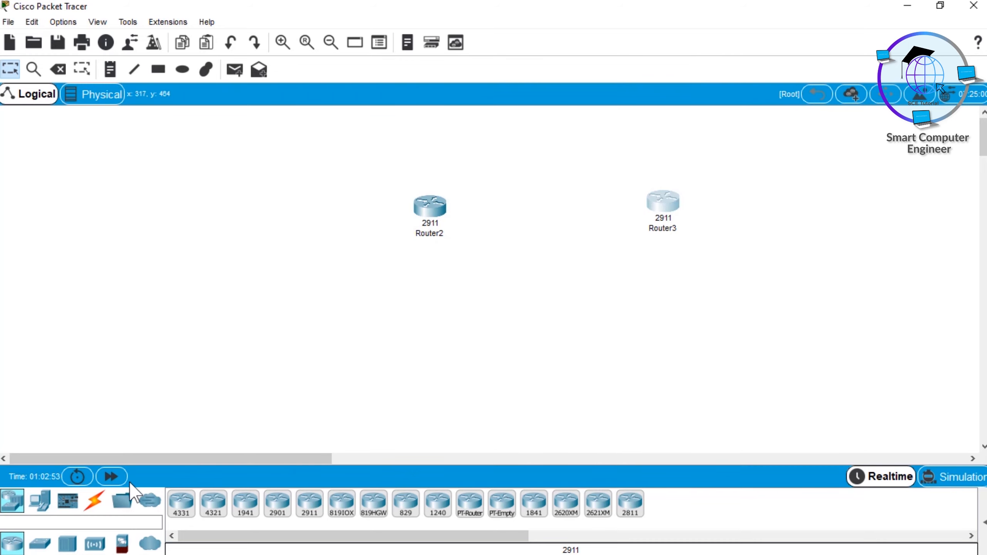
Step: Connect Router2's Serial0/3/0 to Router3's Serial0/3/0 with a Serial DCE cable, and shift Router3 slightly away from Router2
click(95, 502)
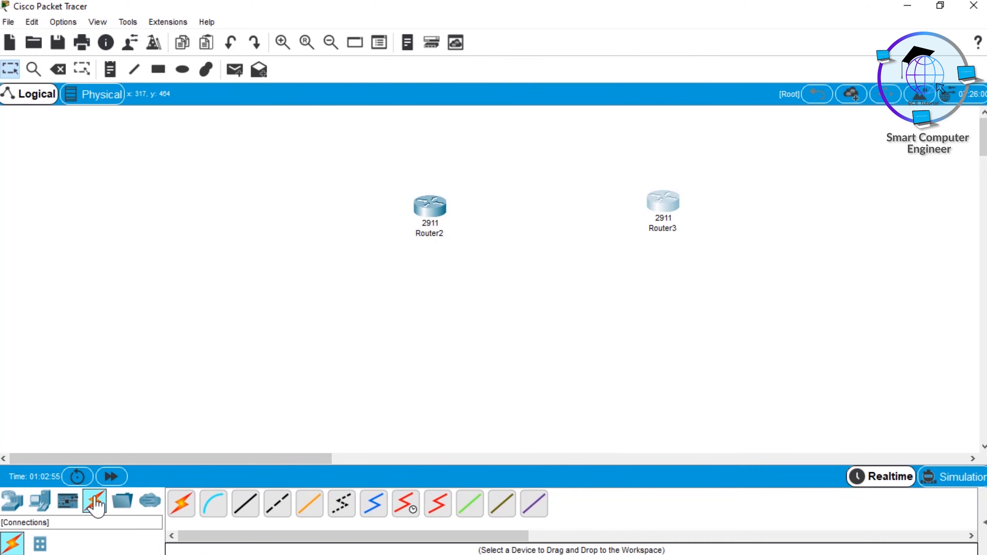
click(407, 510)
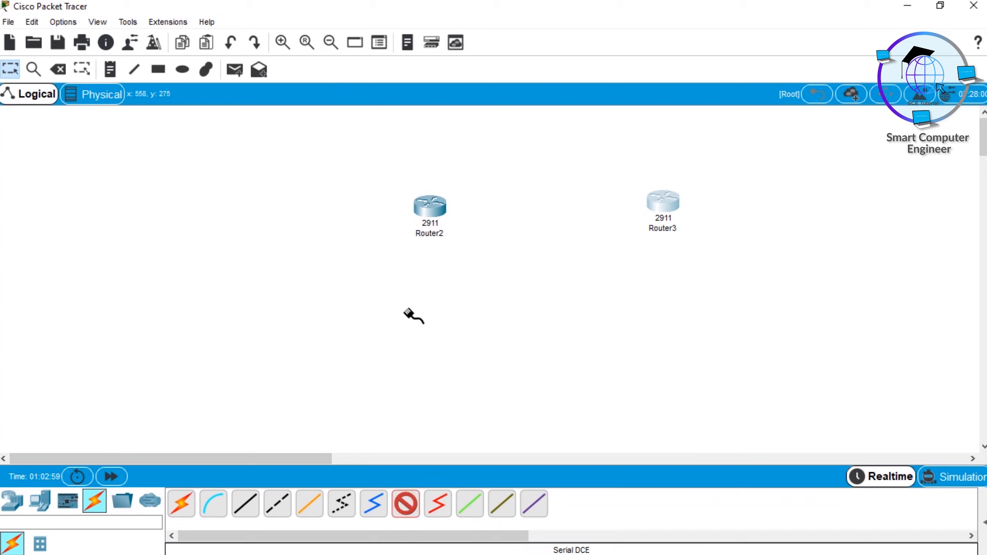
click(427, 205)
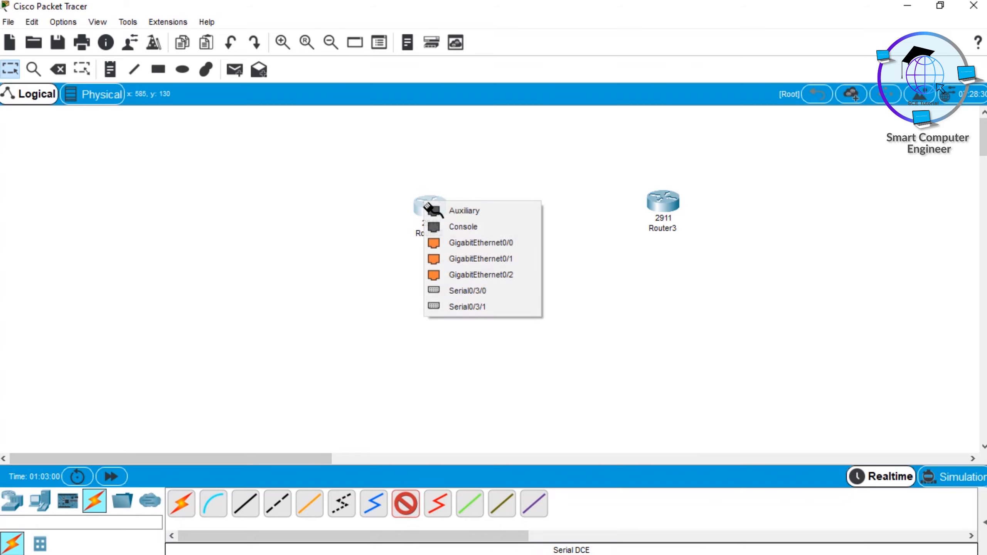
click(476, 290)
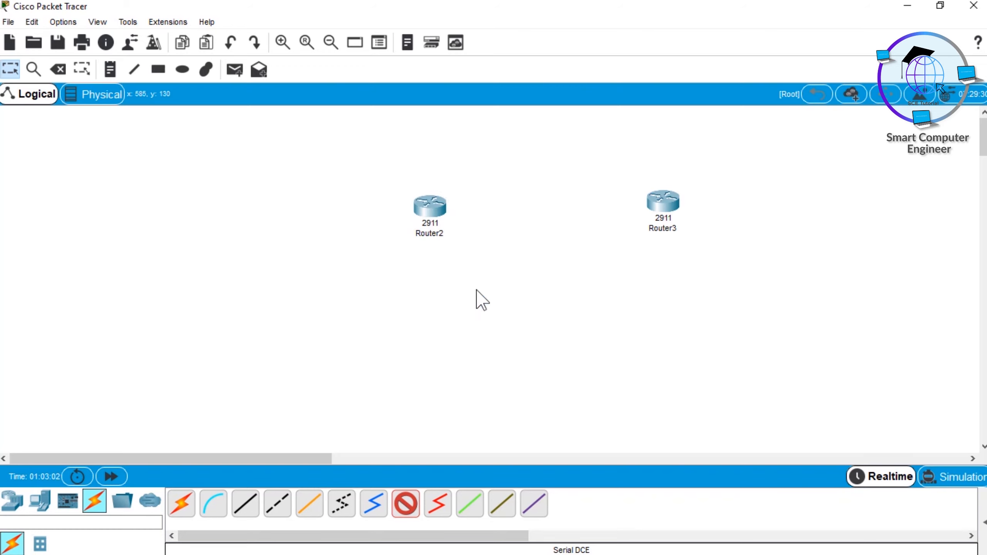
click(662, 206)
click(696, 285)
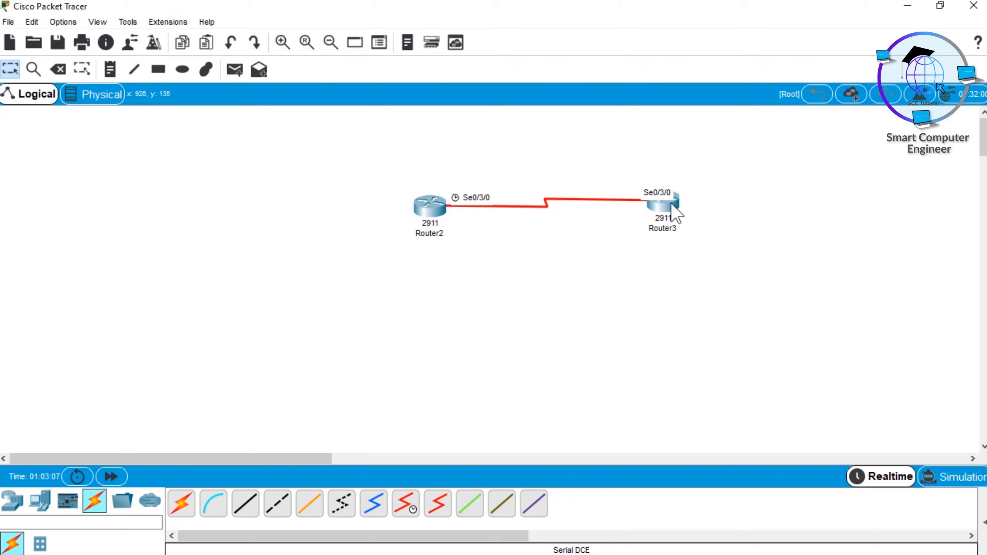
drag(676, 214, 680, 199)
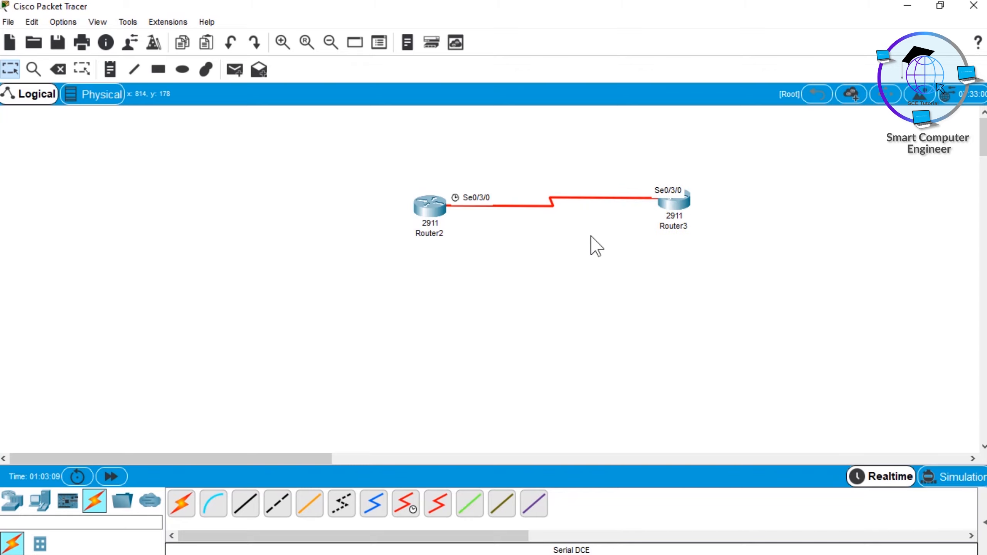
drag(373, 148, 718, 243)
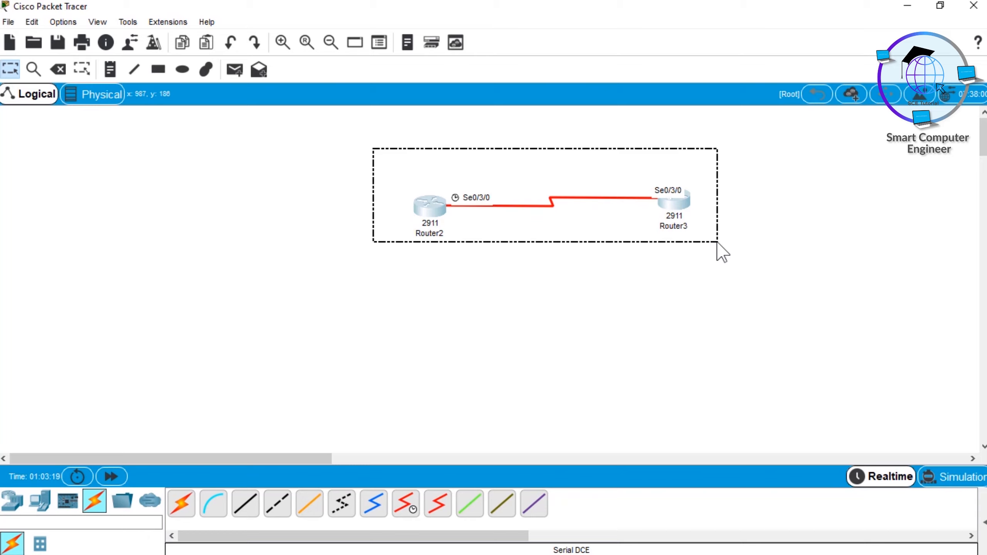
drag(718, 243, 719, 244)
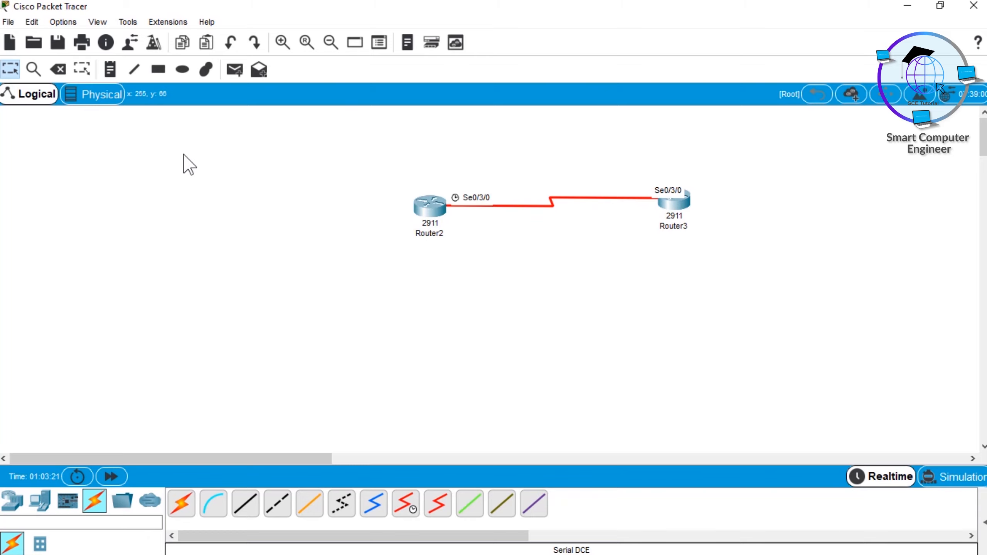
drag(180, 152, 430, 255)
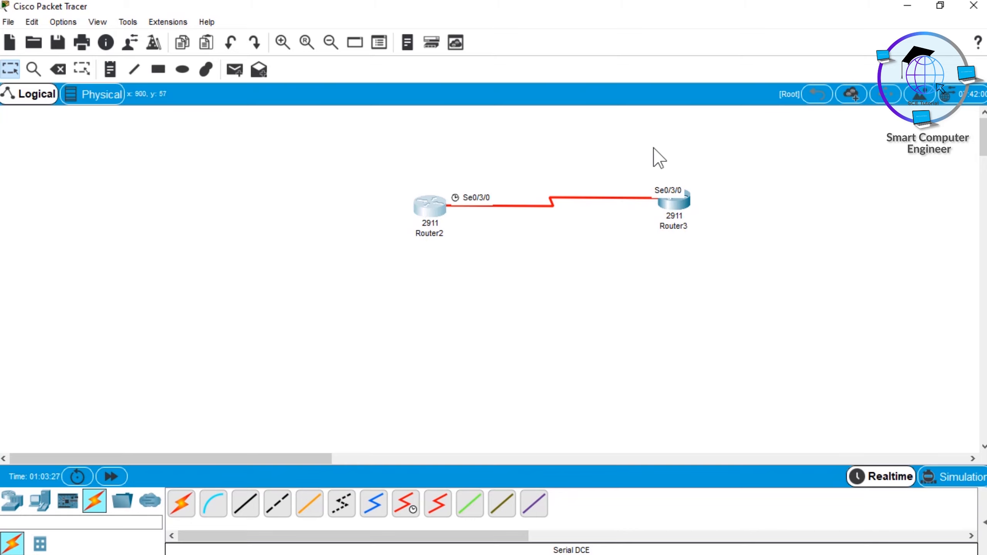
drag(669, 151, 704, 238)
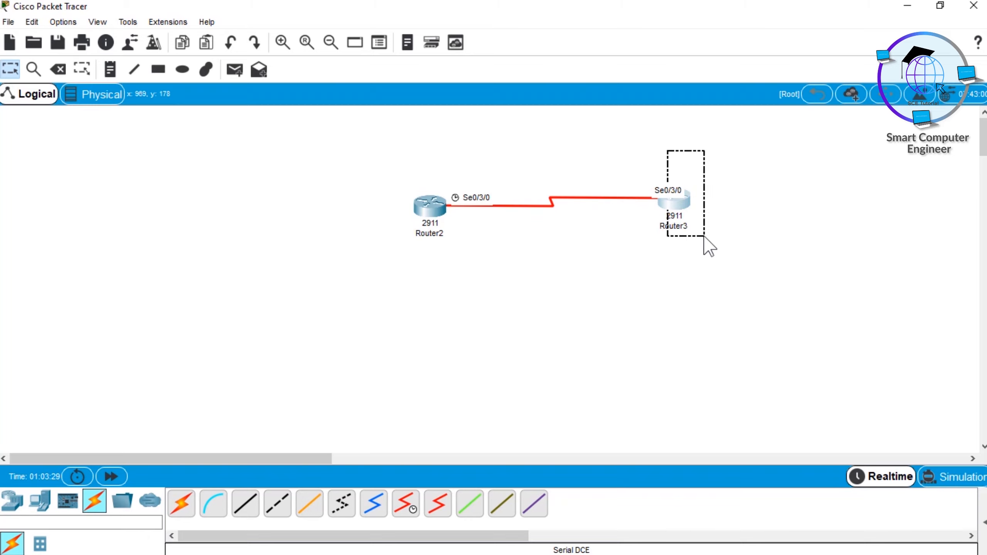
drag(704, 237, 703, 237)
drag(378, 154, 432, 256)
drag(678, 149, 683, 229)
drag(502, 154, 609, 234)
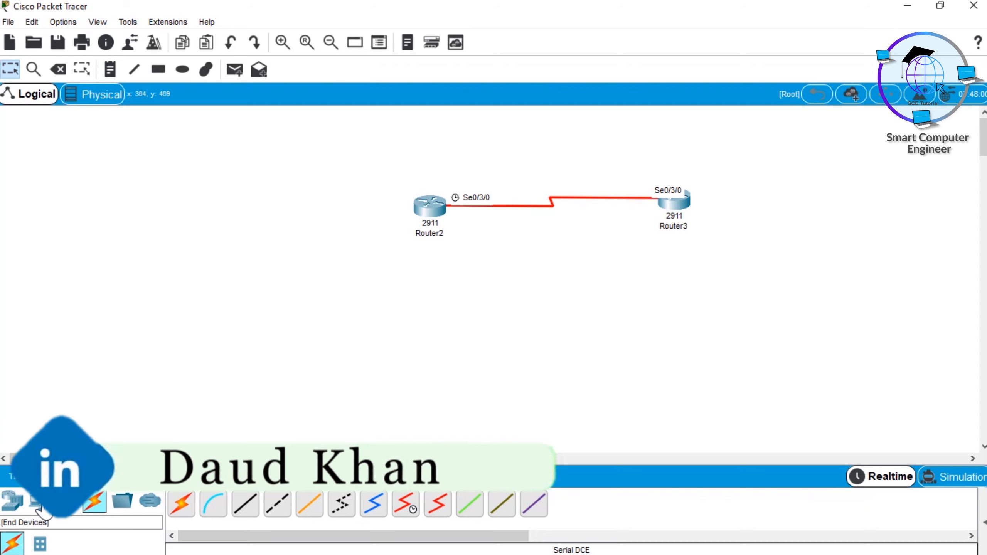
Step: Place four ISR4331 routers in a loose ring below the serial link
click(11, 502)
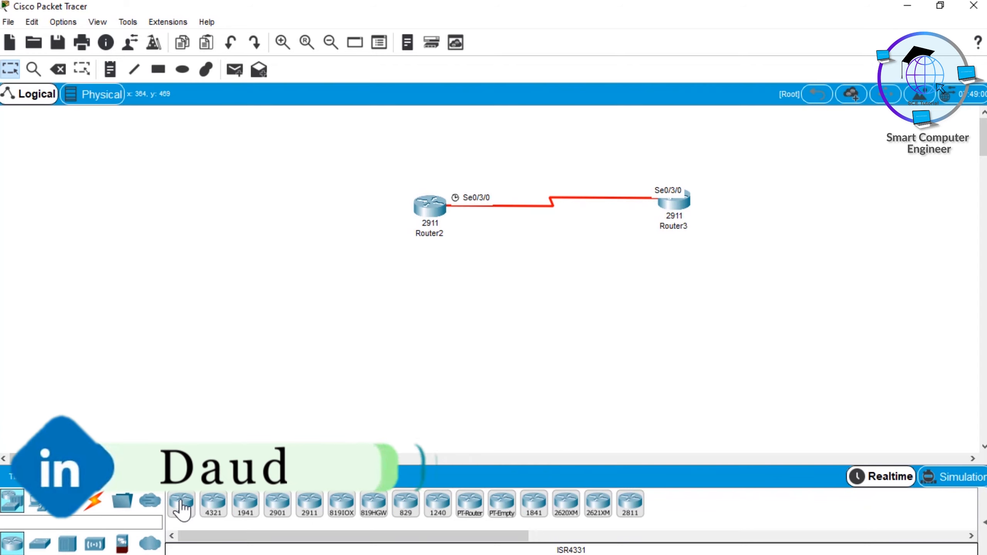
click(181, 504)
click(495, 313)
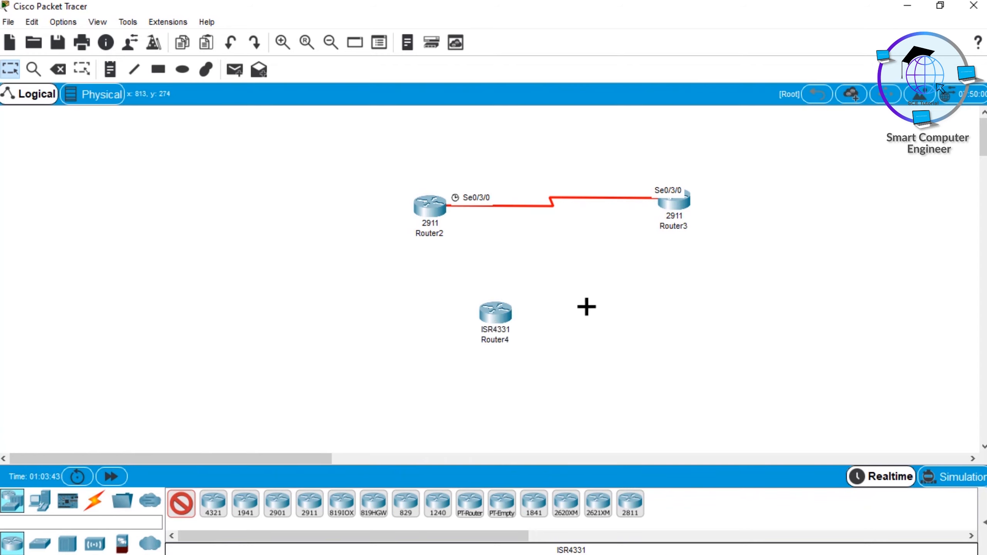
click(587, 307)
click(695, 353)
click(541, 415)
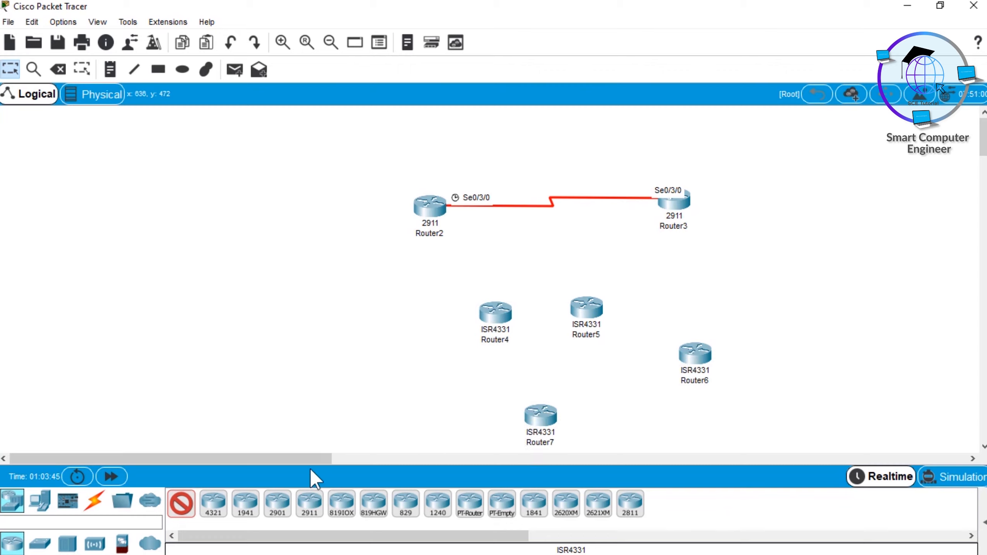
Step: Add a 2960 switch in the middle of the four ISR4331 routers
click(39, 542)
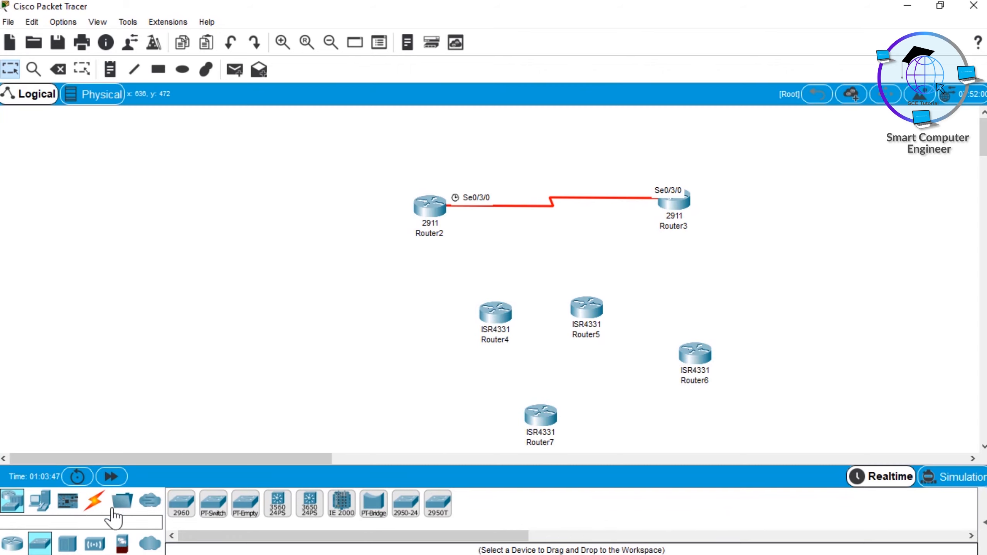
click(182, 504)
click(583, 369)
Step: Connect Router4, Router5, Router6 and Router7 to Switch0 using automatically chosen connection types
click(95, 501)
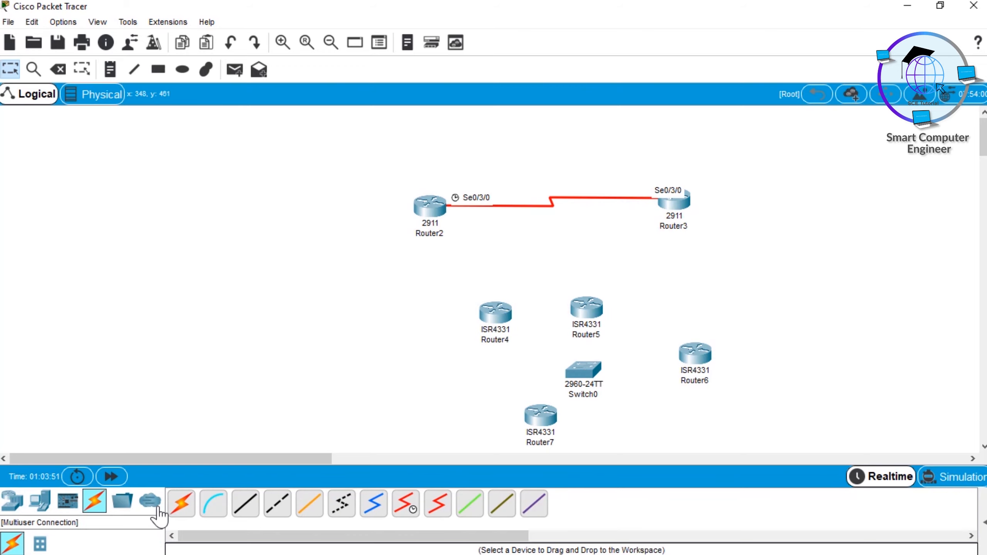
click(191, 505)
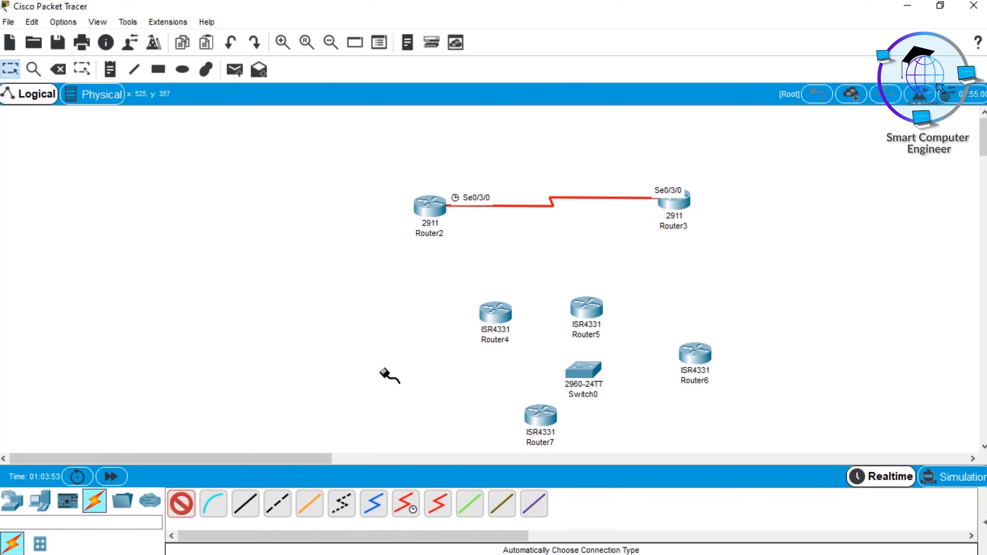
click(491, 316)
click(595, 370)
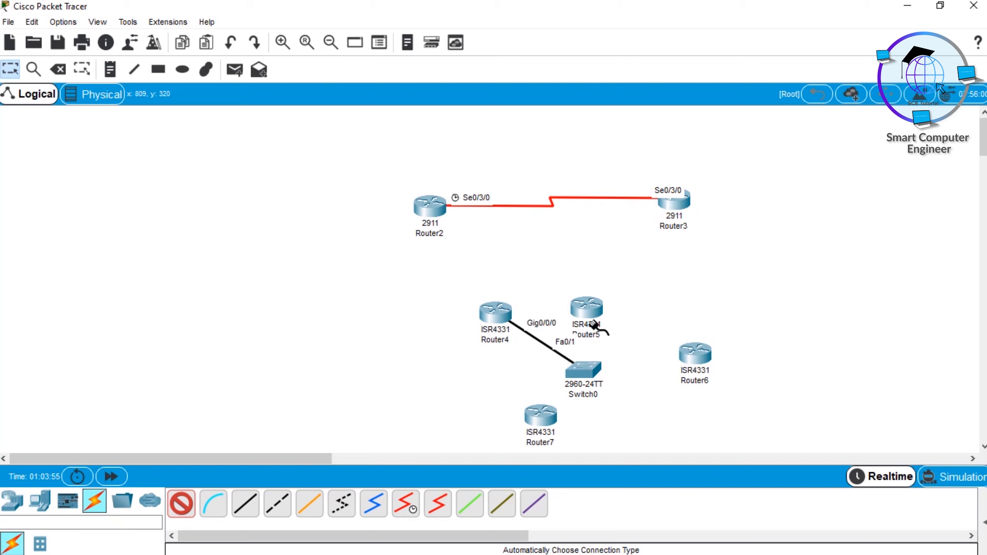
click(594, 334)
click(583, 371)
click(586, 371)
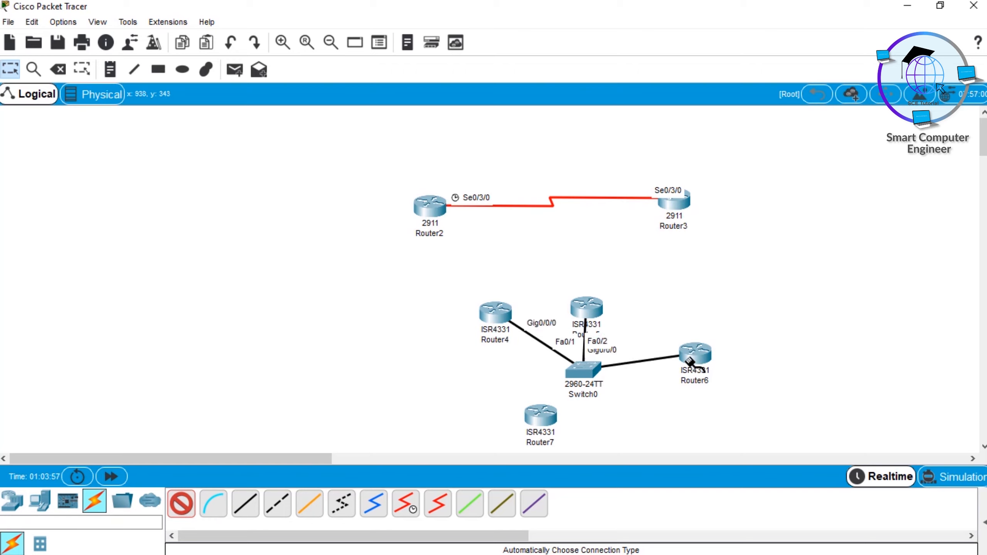
click(694, 354)
click(583, 372)
click(541, 416)
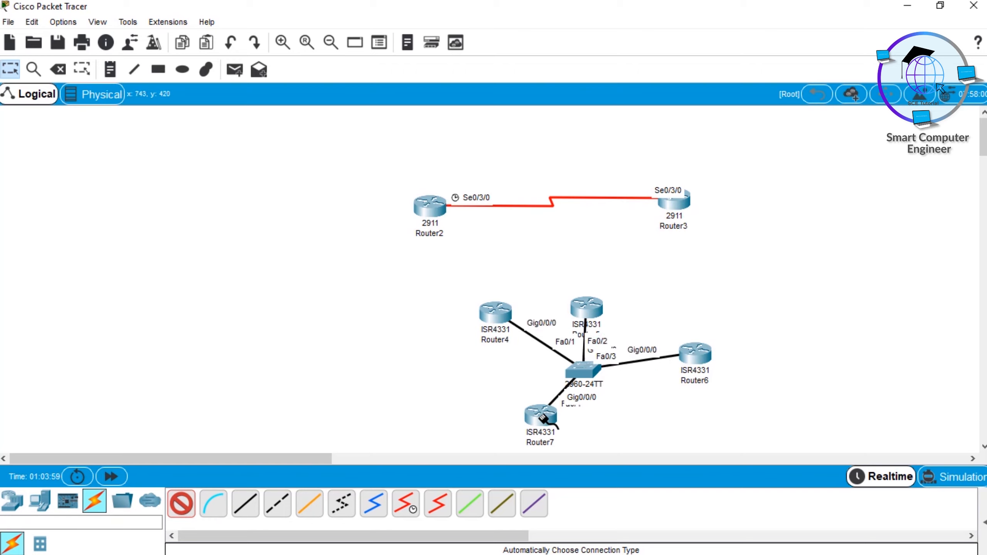
Step: Spread the four ISR4331 routers farther apart around Switch0 so the links and port labels are easier to read
drag(591, 314, 624, 284)
drag(495, 311, 482, 297)
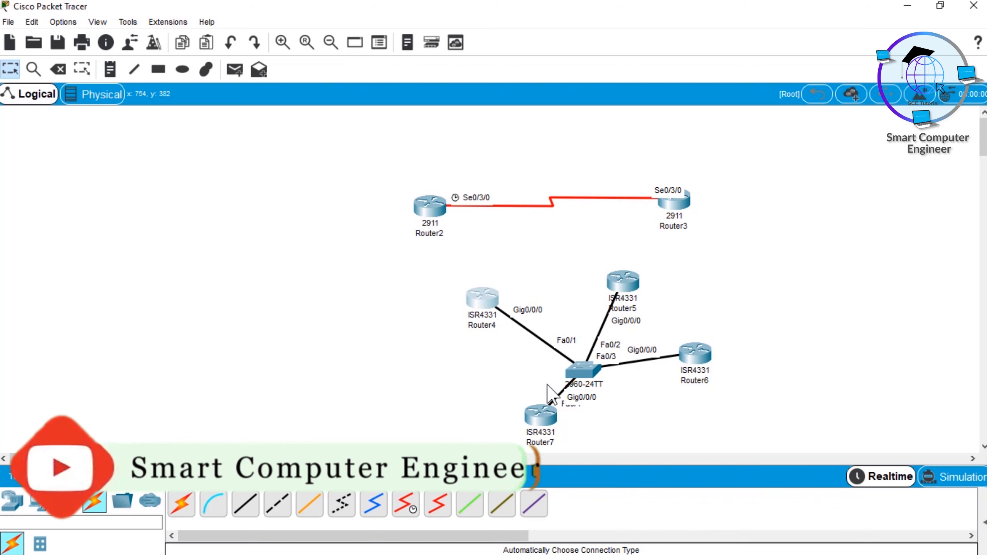
drag(539, 417, 514, 395)
drag(694, 355, 688, 404)
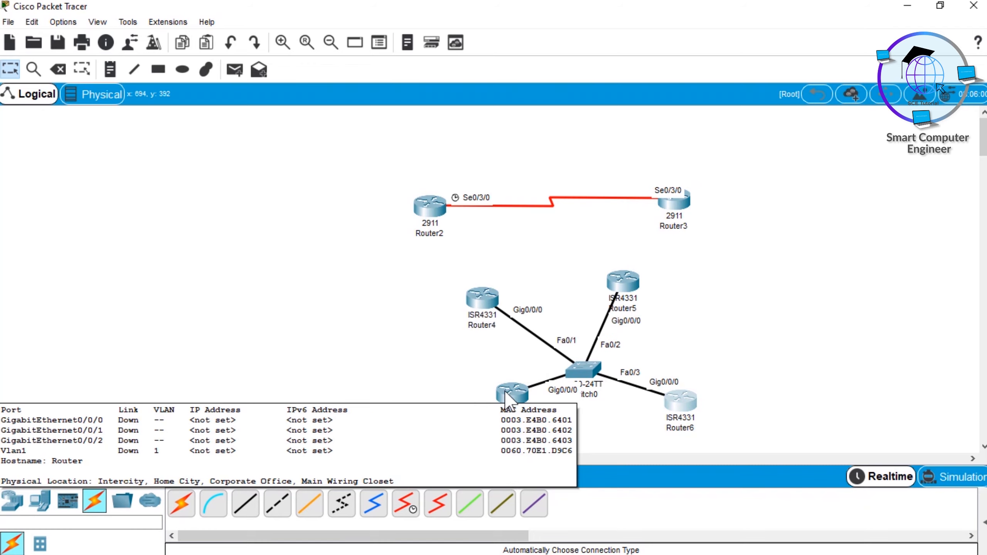
drag(514, 392, 511, 405)
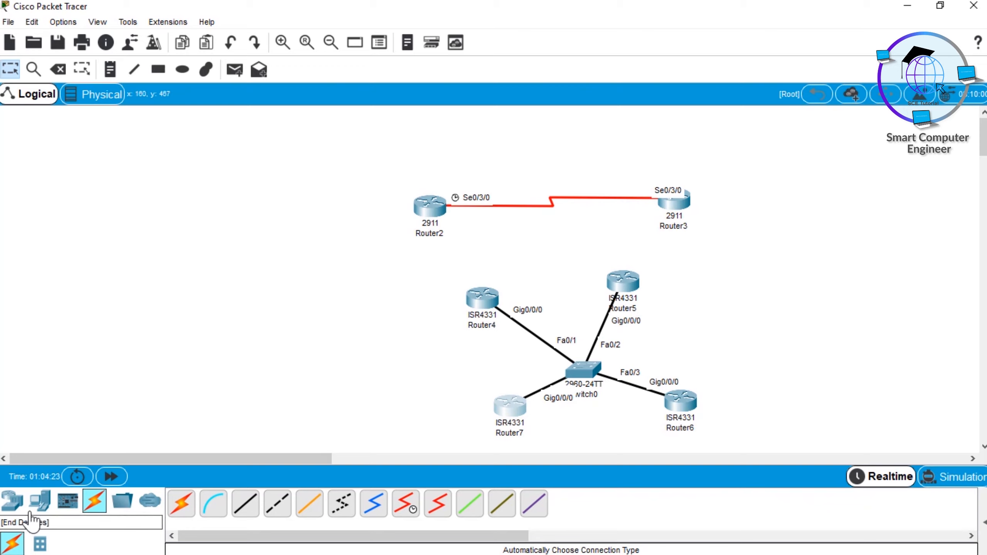
Step: Place three PCs in the empty area to the left of Router2
click(39, 501)
ctrl+click(180, 505)
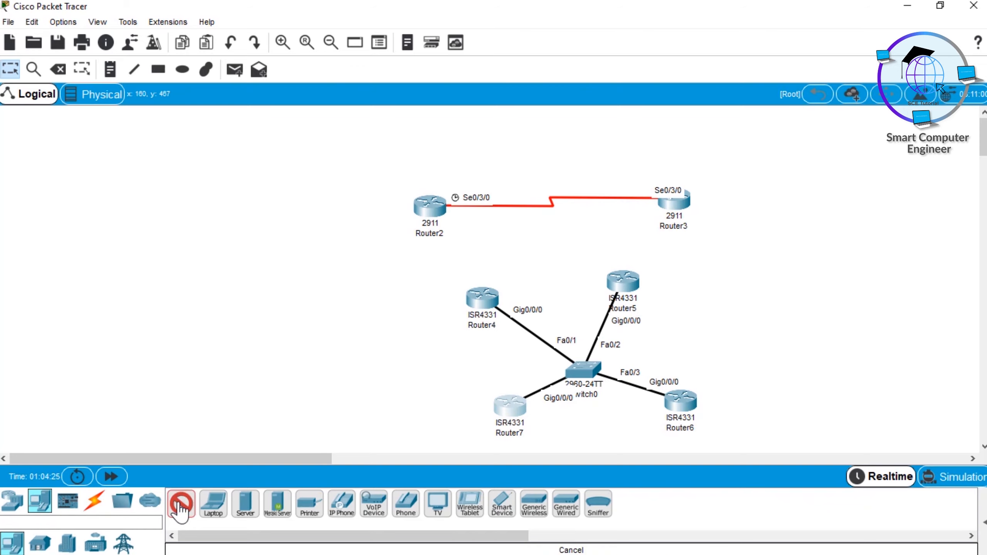
click(126, 171)
click(59, 212)
click(70, 293)
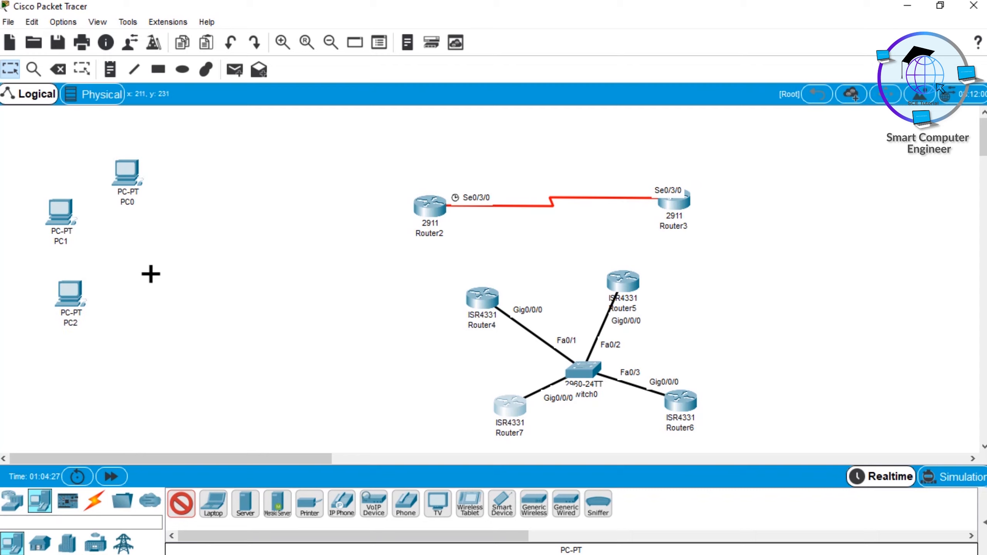
Step: Place a fourth PC to the right of PC2 and add a PT-Hub to the right of the PC group
click(149, 273)
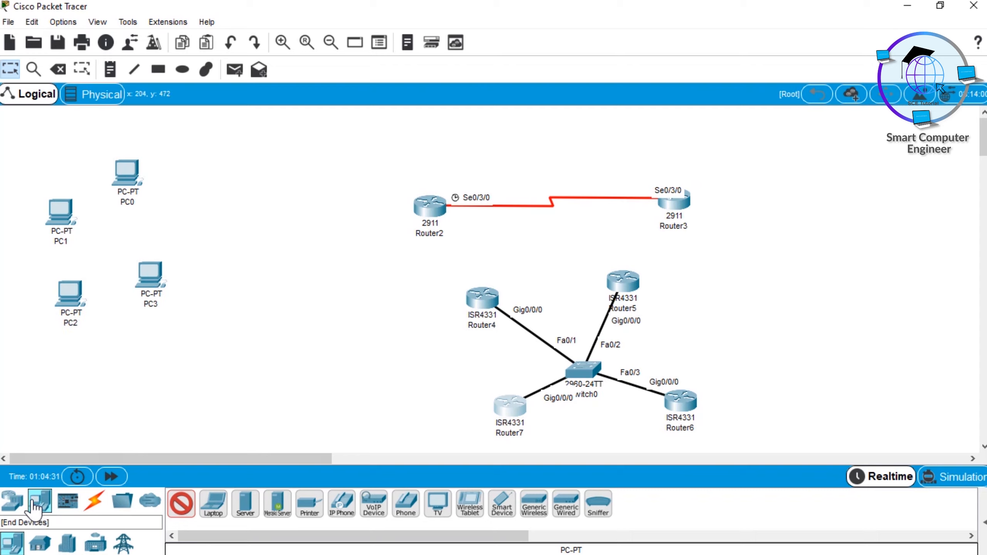
click(12, 502)
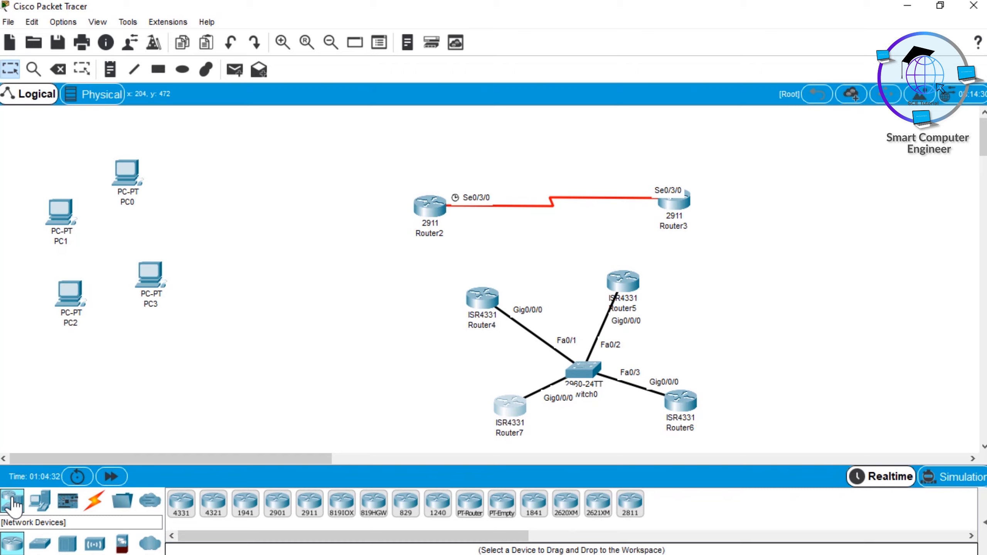
click(70, 548)
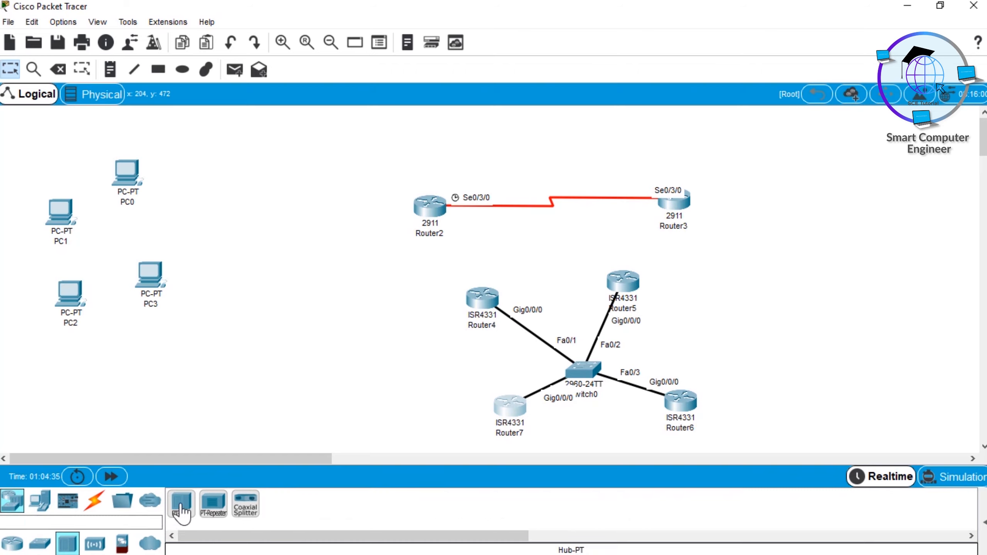
click(198, 212)
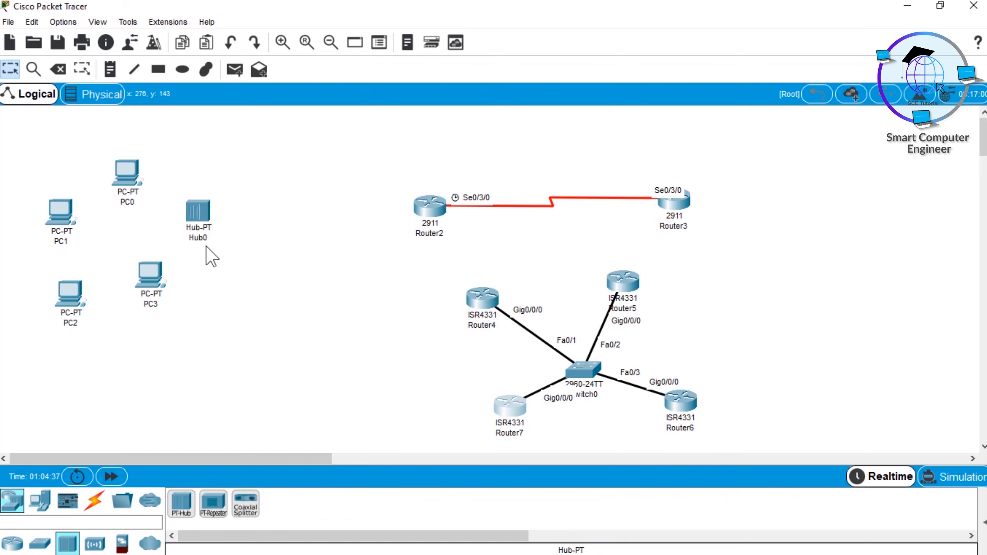
Step: Connect PC0, PC1, PC2 and PC3 to Hub0 using automatically chosen connection types
click(94, 502)
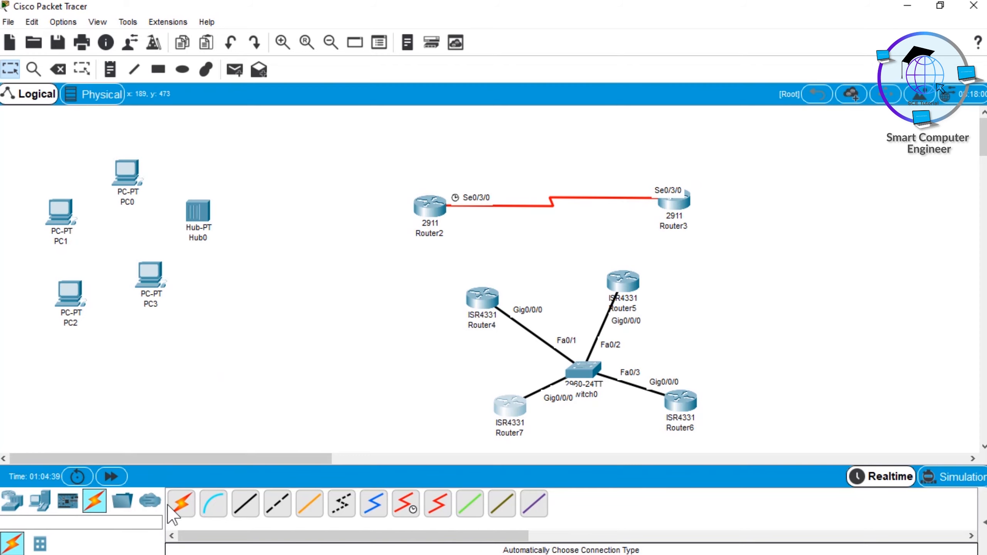
click(182, 503)
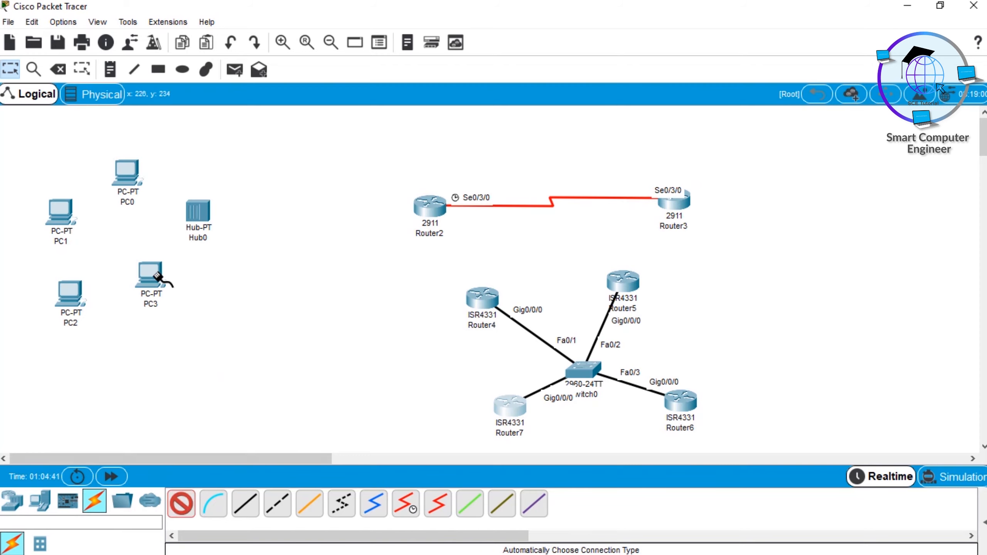
click(197, 212)
click(196, 212)
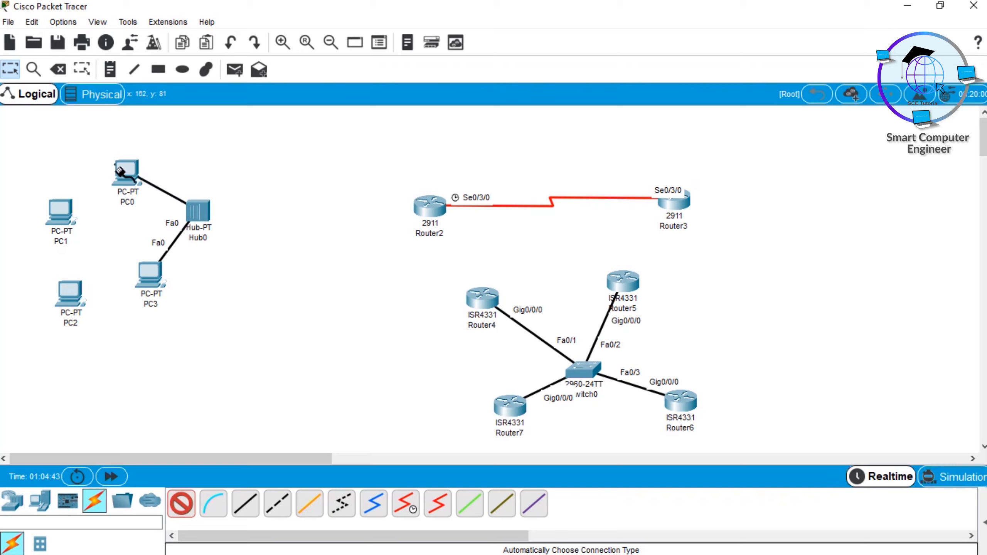
click(126, 171)
click(69, 205)
click(197, 212)
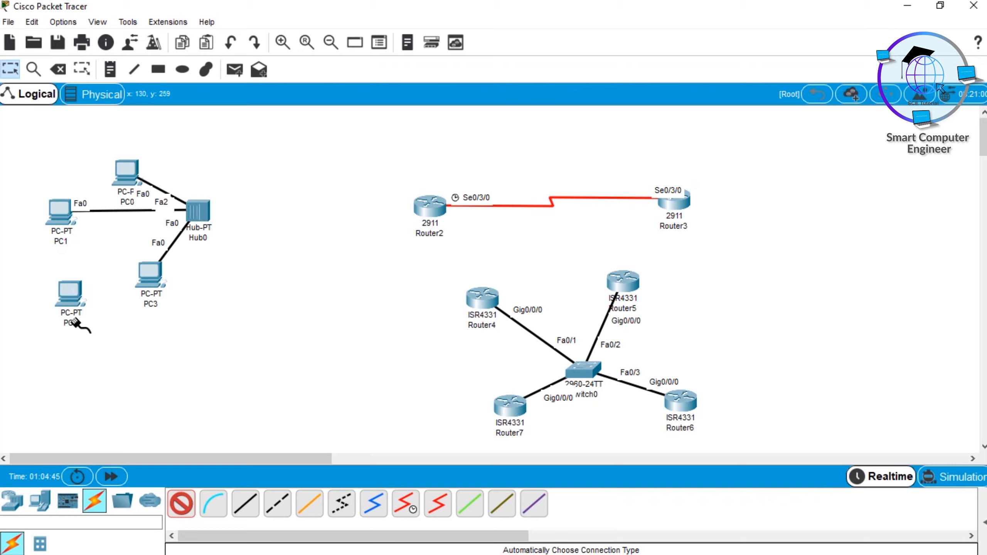
click(73, 294)
click(194, 210)
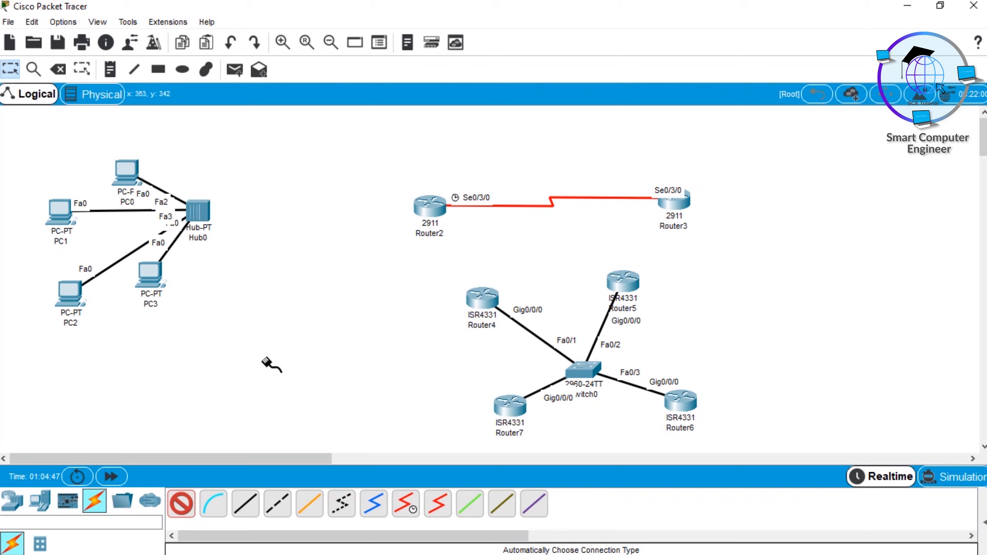
Step: Move PC3 below Hub0 and assign it the static IP address 10.0.0.1 with the default subnet mask
drag(150, 277, 192, 313)
click(191, 310)
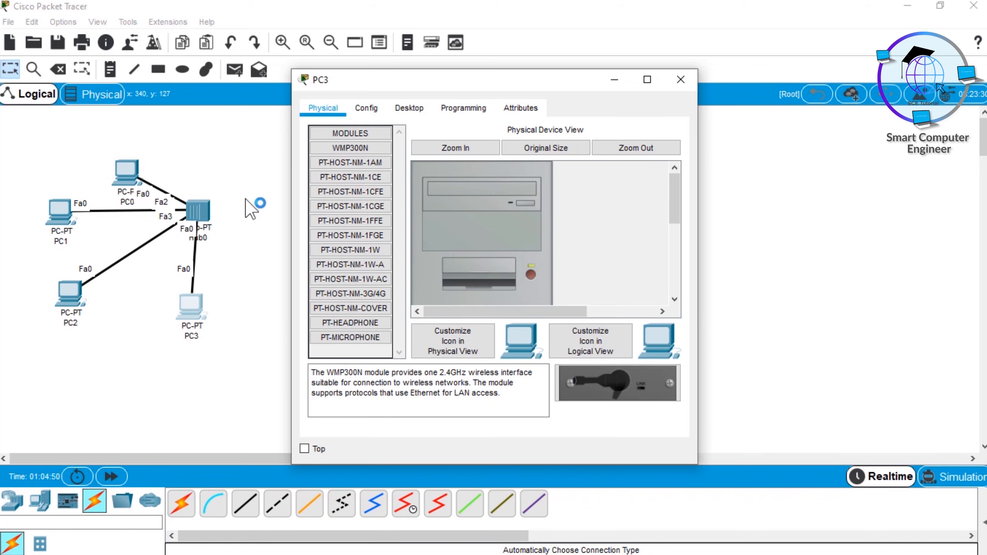
click(408, 107)
click(360, 151)
click(454, 209)
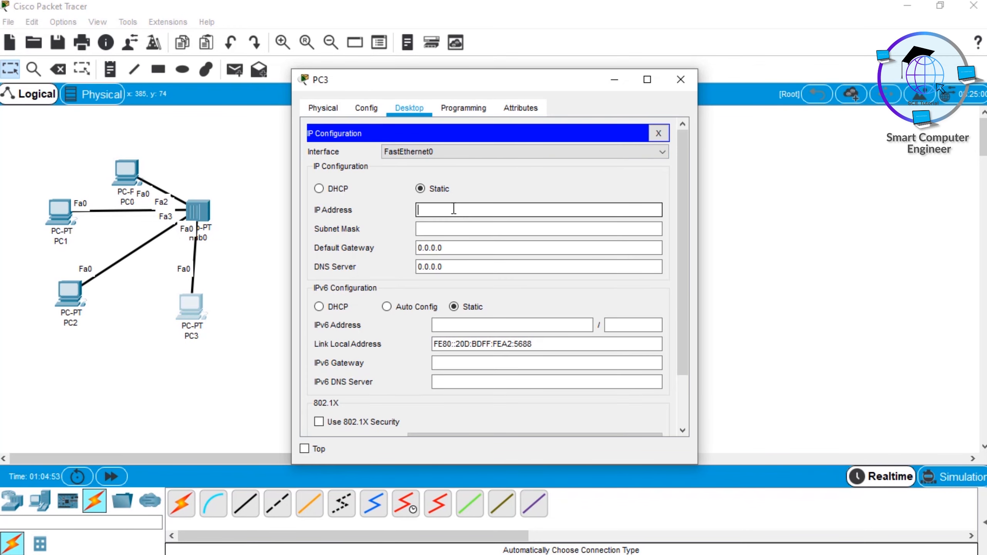
key(Tab)
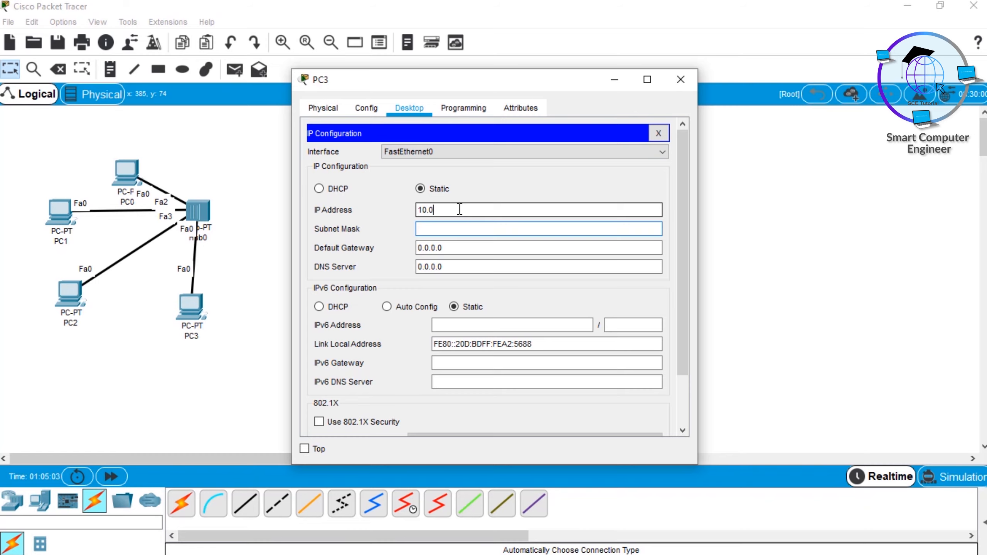
text(10.0.0.1)
key(Tab)
click(680, 79)
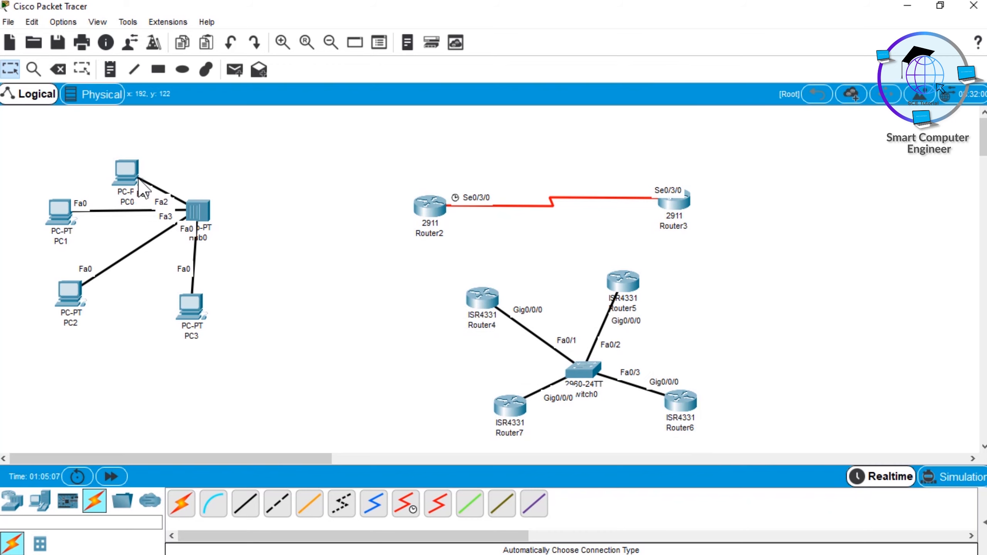
Step: Assign PC0 the static IP address 10.0.0.2 with subnet mask 255.0.0.0
click(125, 171)
click(421, 112)
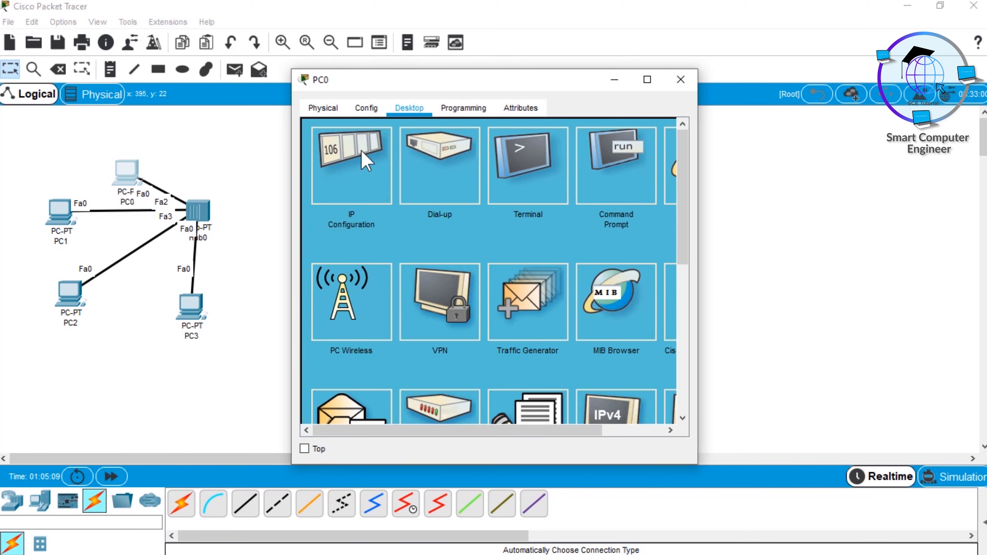
click(362, 153)
click(438, 209)
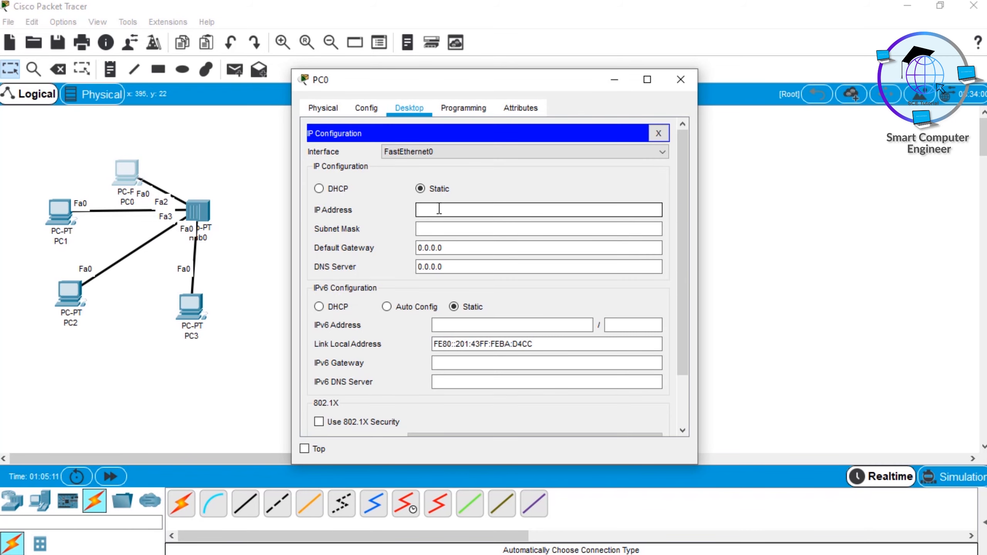
text(10.0)
key(Tab)
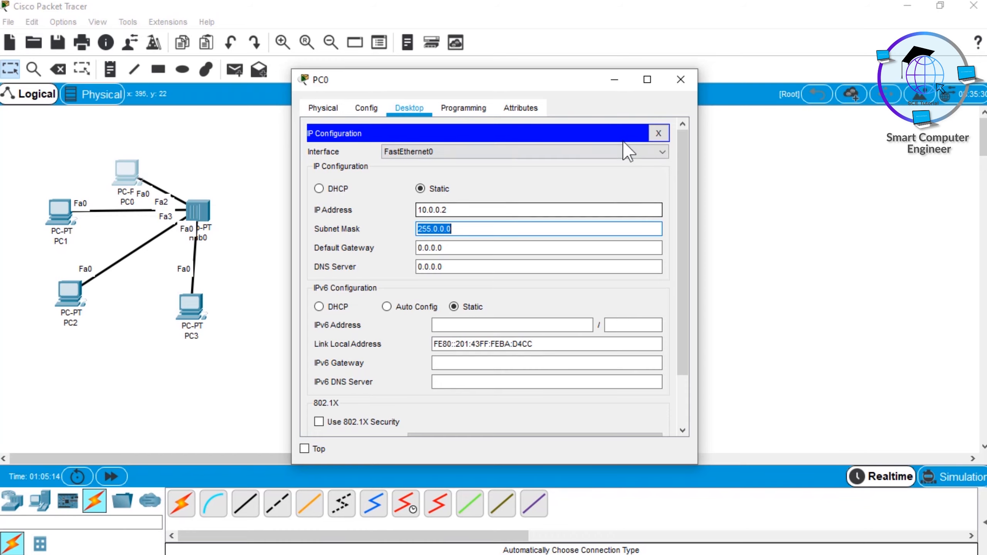
click(682, 80)
Step: Align PC3 under Hub0 and play a simulation of a simple PDU sent from PC3 to PC0, ending in Realtime mode
drag(189, 311, 200, 315)
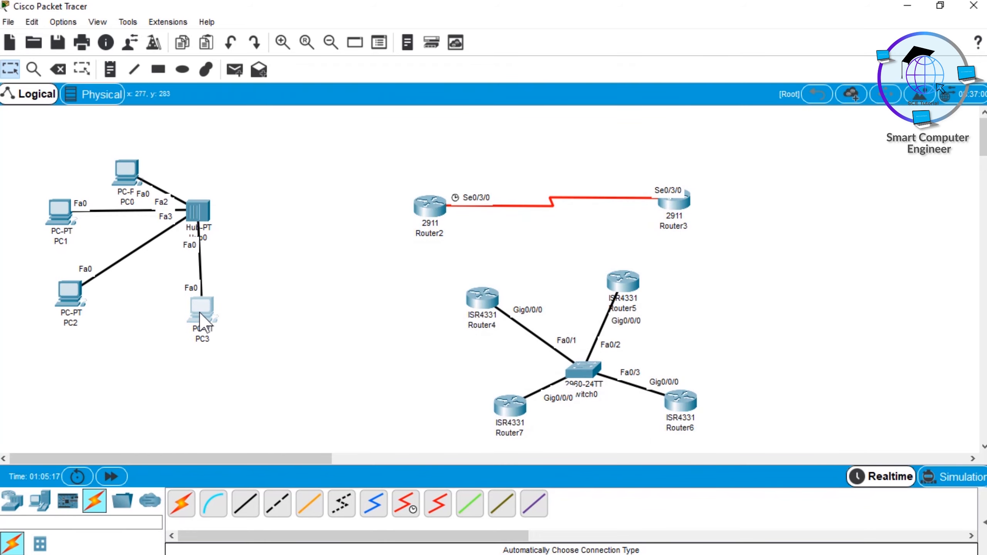
click(962, 481)
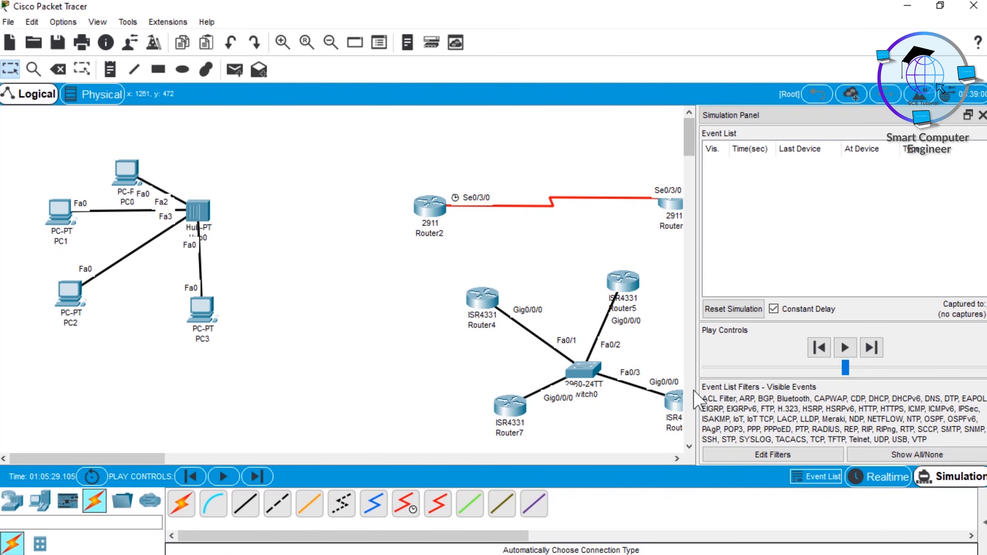
click(236, 71)
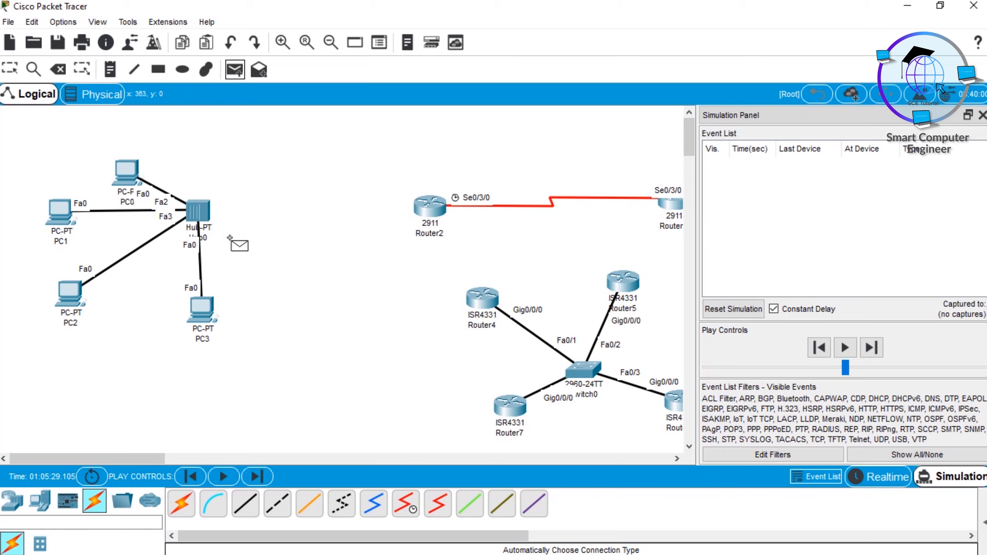
click(206, 310)
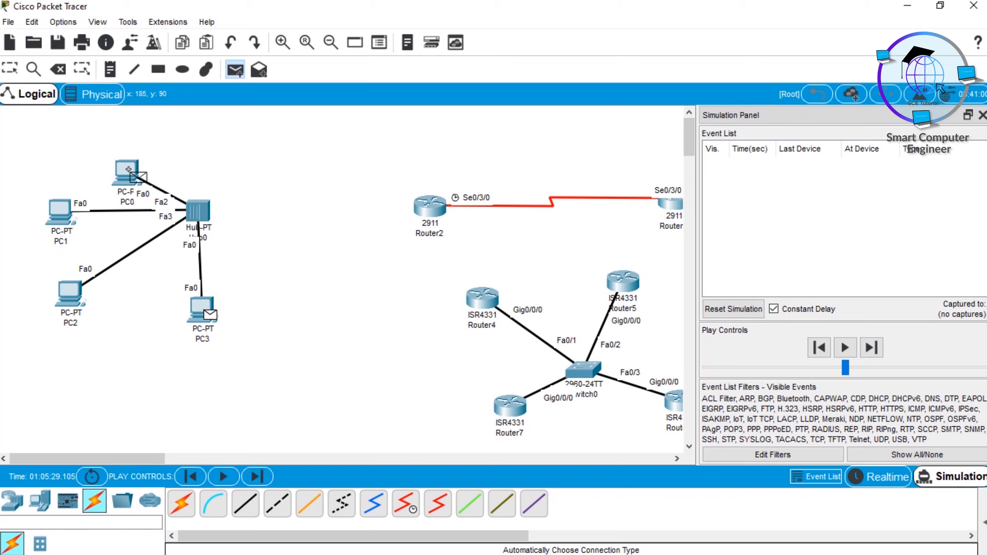
click(129, 170)
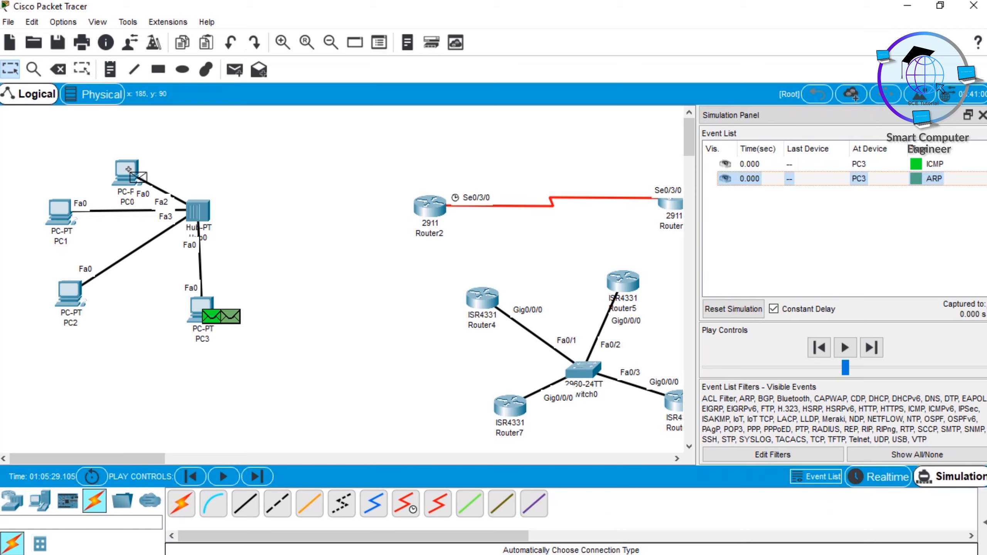
click(231, 480)
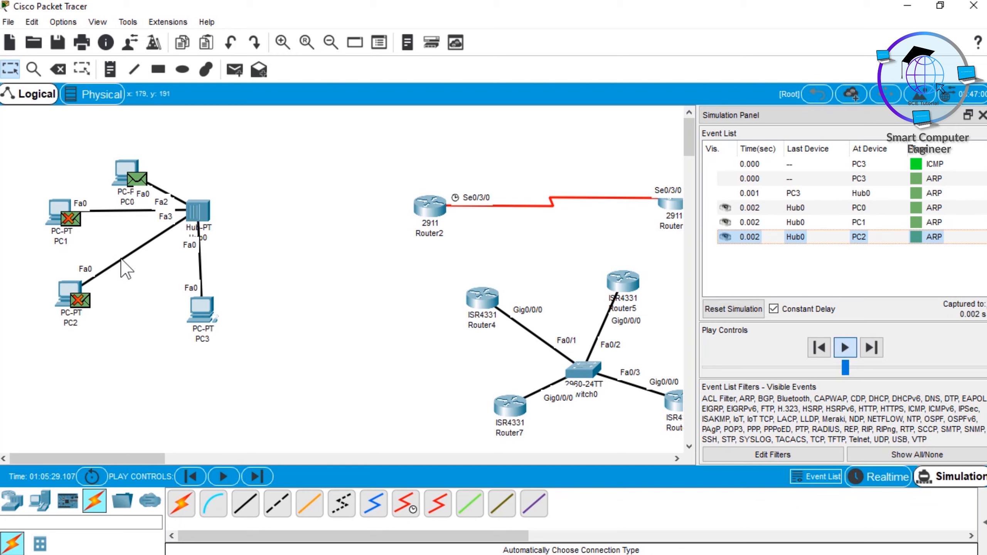
mouse_move(82, 289)
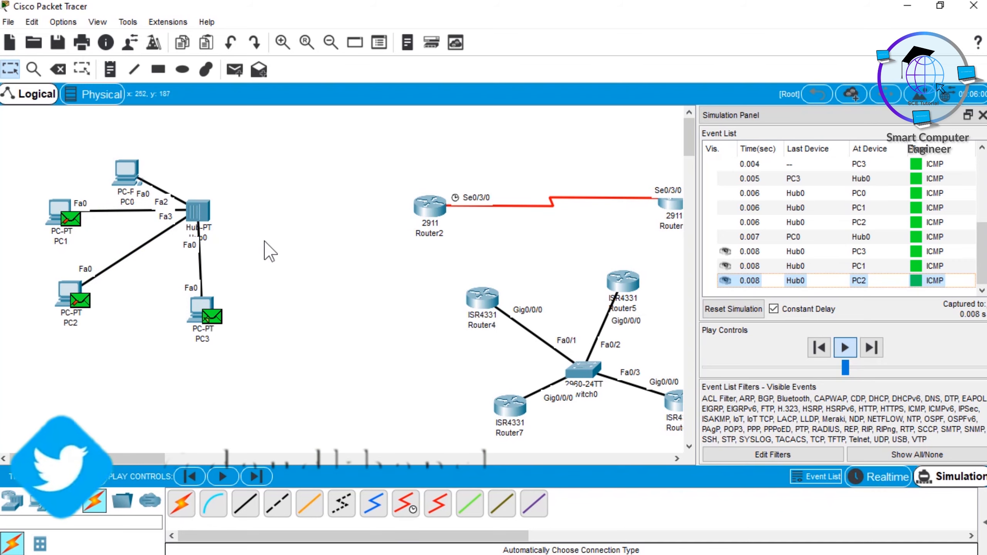
click(896, 479)
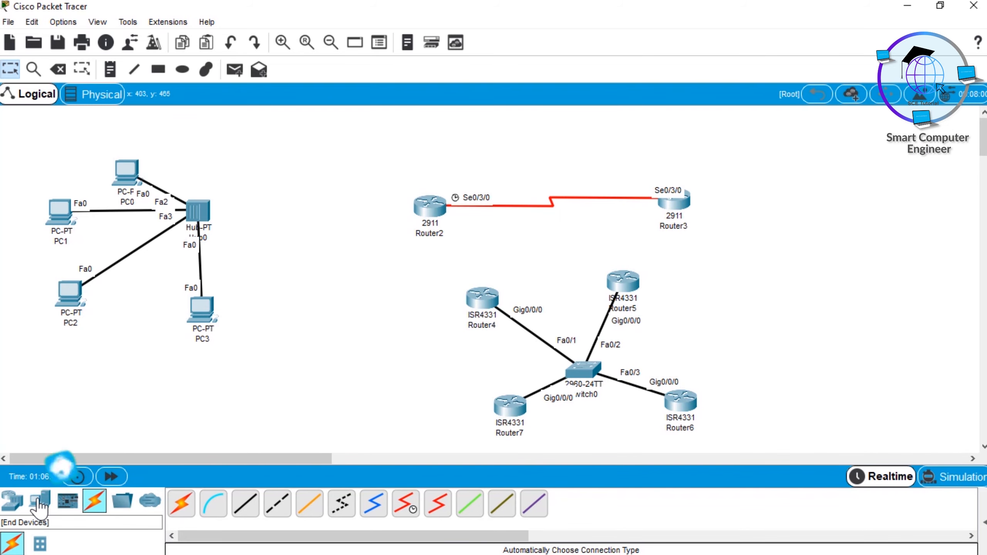
Step: Place two more PCs side by side in the empty area above Hub0 and Router2
click(40, 502)
click(180, 504)
click(217, 138)
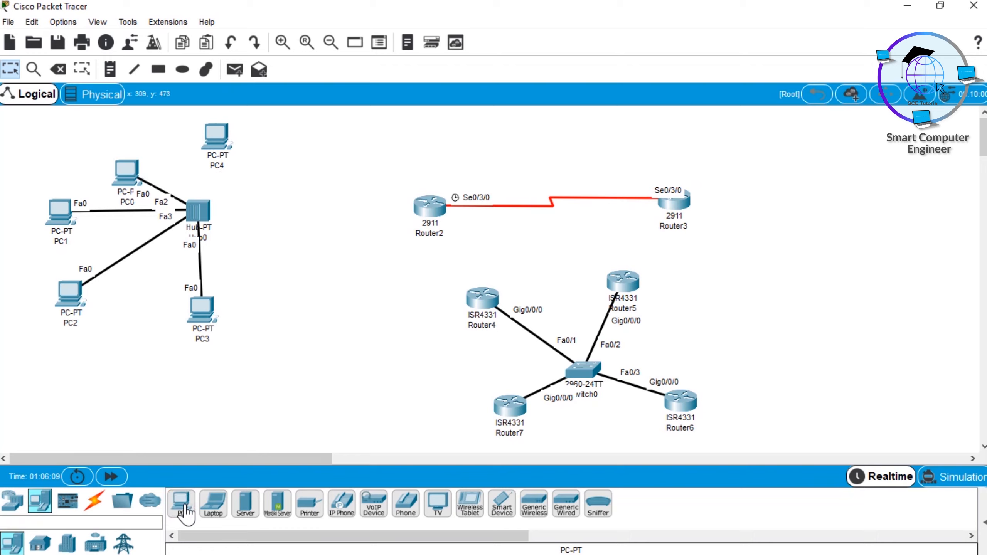
click(185, 508)
click(379, 128)
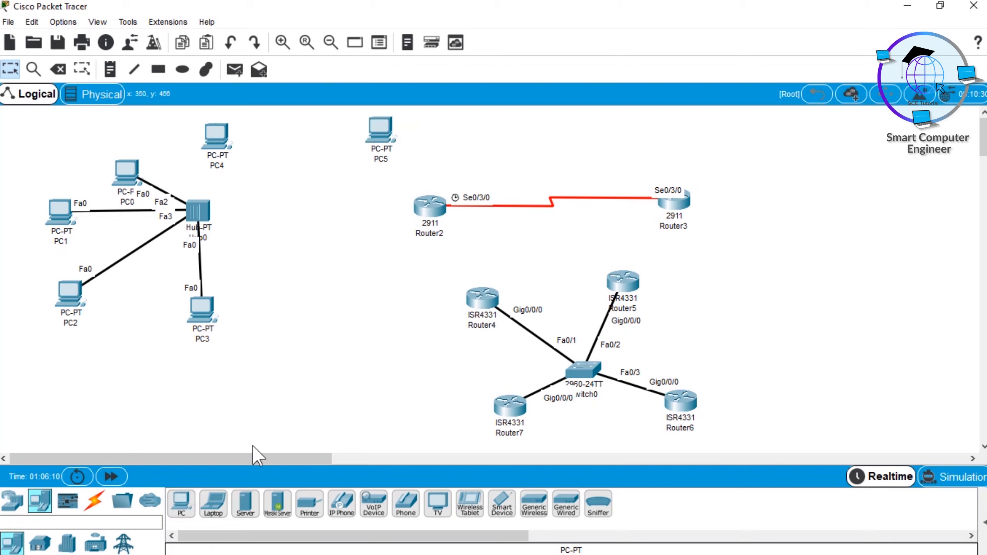
Step: Connect PC4 to PC5 with an automatically chosen connection type and shift PC4 slightly to the left
click(105, 501)
click(182, 504)
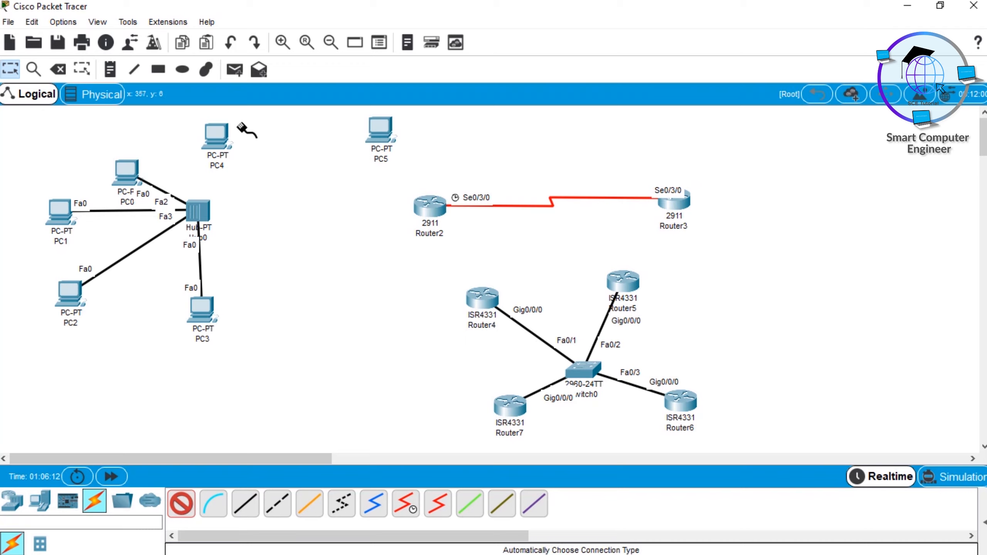
click(223, 138)
click(379, 131)
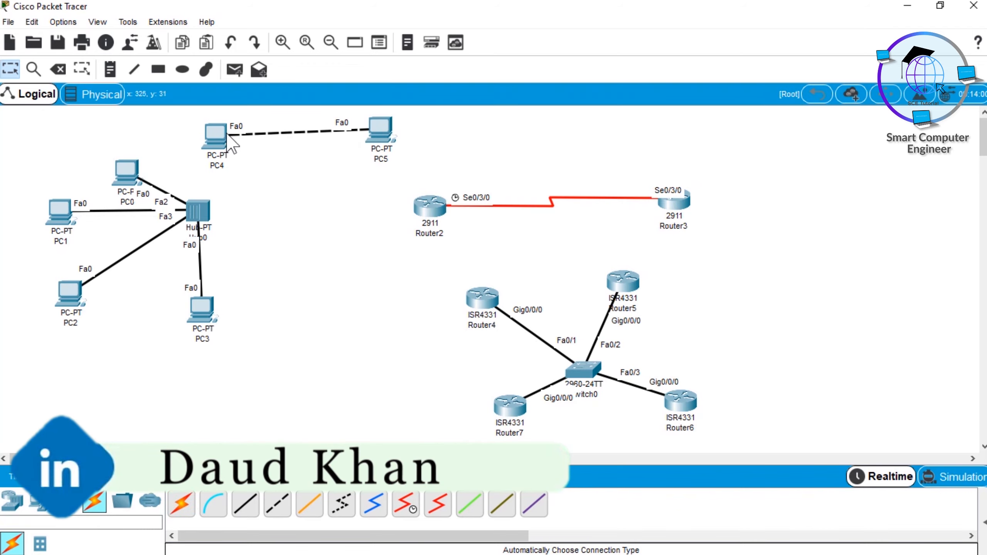
drag(230, 142, 223, 141)
drag(261, 115, 311, 172)
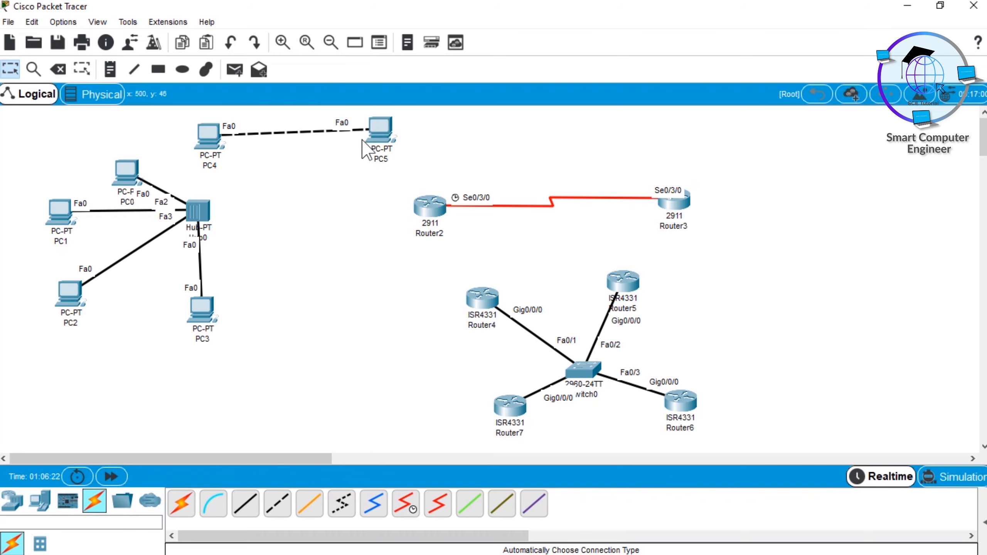
drag(19, 155, 237, 337)
drag(369, 177, 738, 205)
drag(462, 259, 719, 431)
Step: Tidy the router topologies by moving Switch0 up between its four routers and shifting Router6, Router7 and Router2 slightly upward
drag(581, 368, 573, 342)
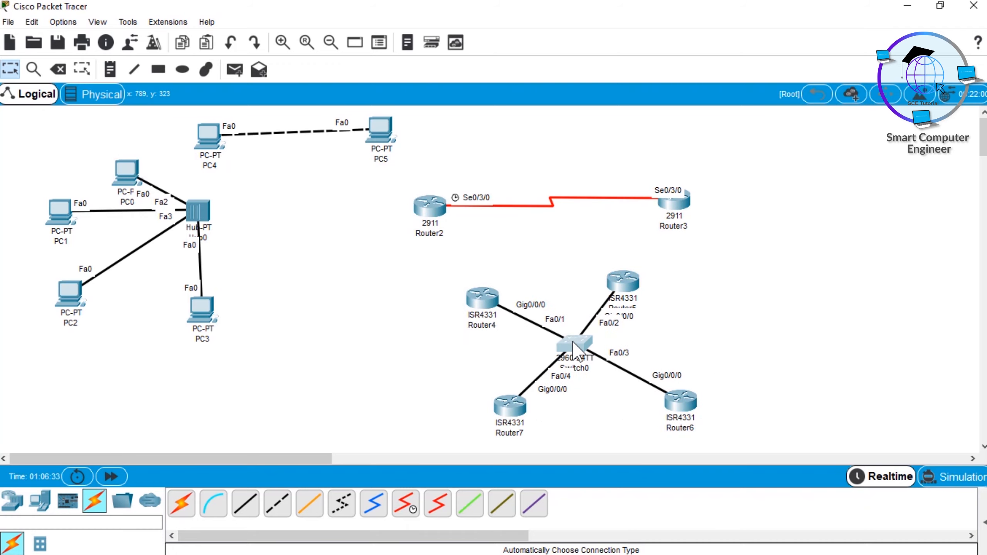
drag(672, 418, 662, 407)
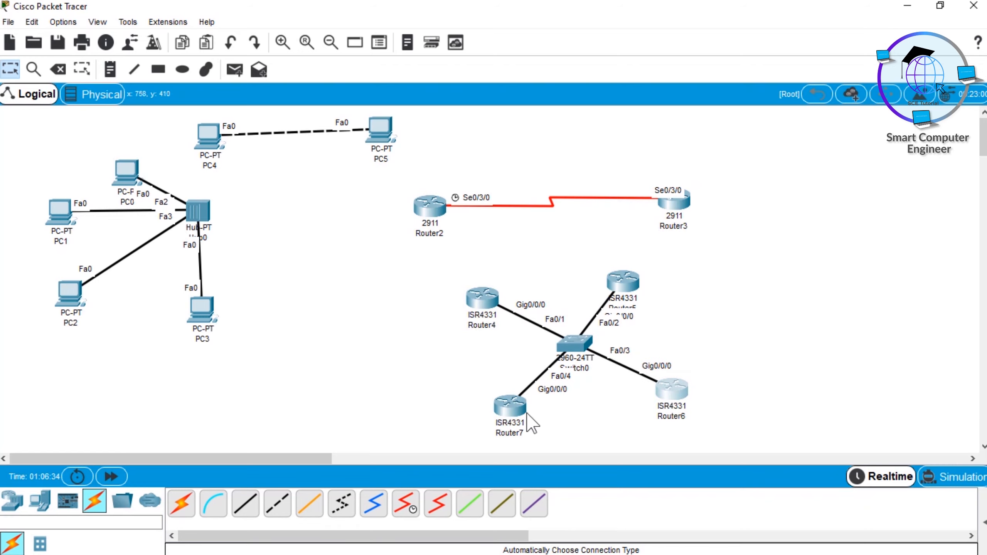
drag(503, 402, 504, 384)
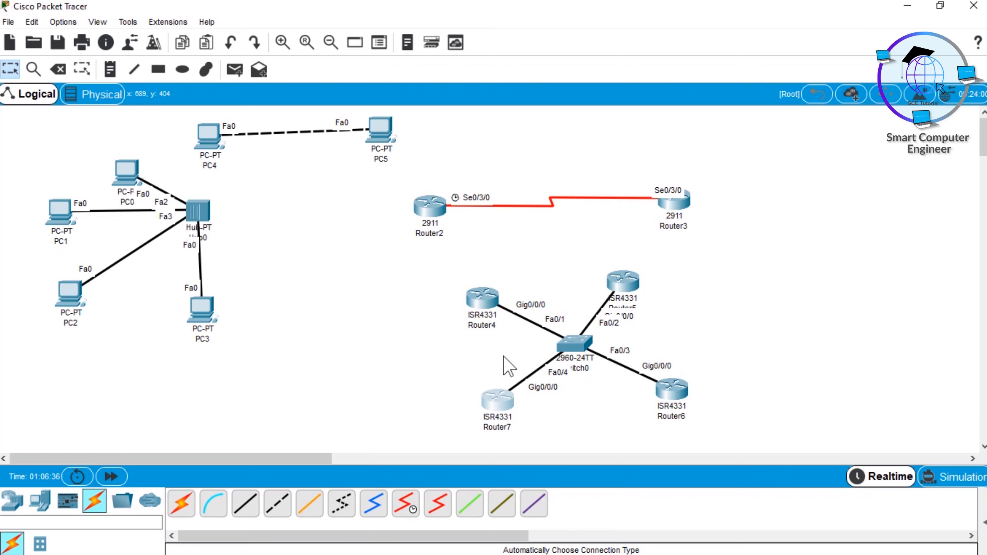
click(487, 301)
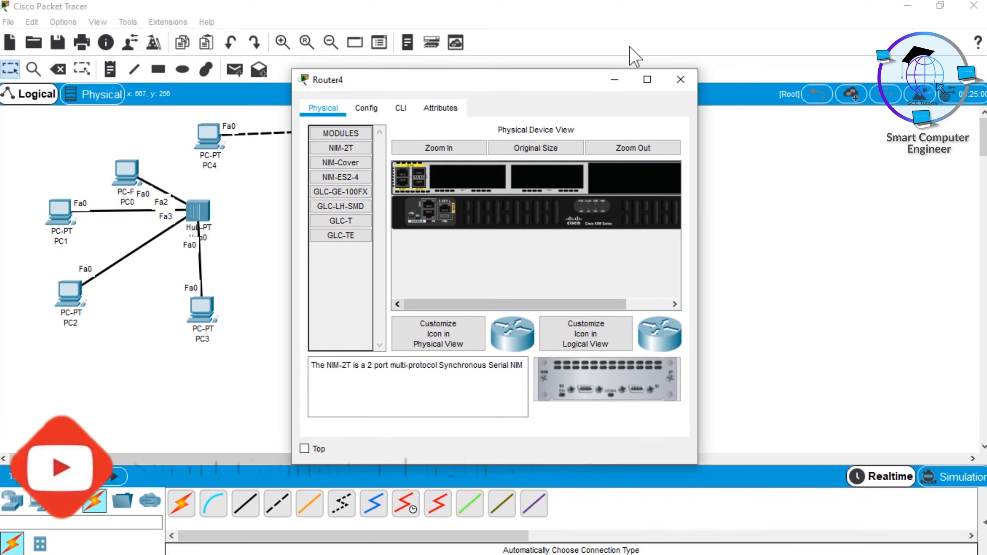
click(686, 80)
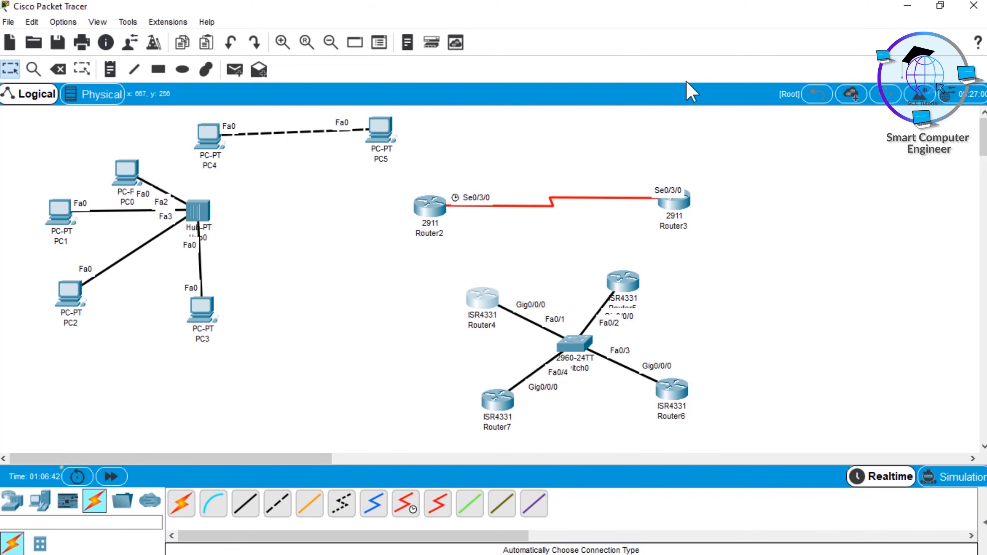
drag(433, 211, 441, 200)
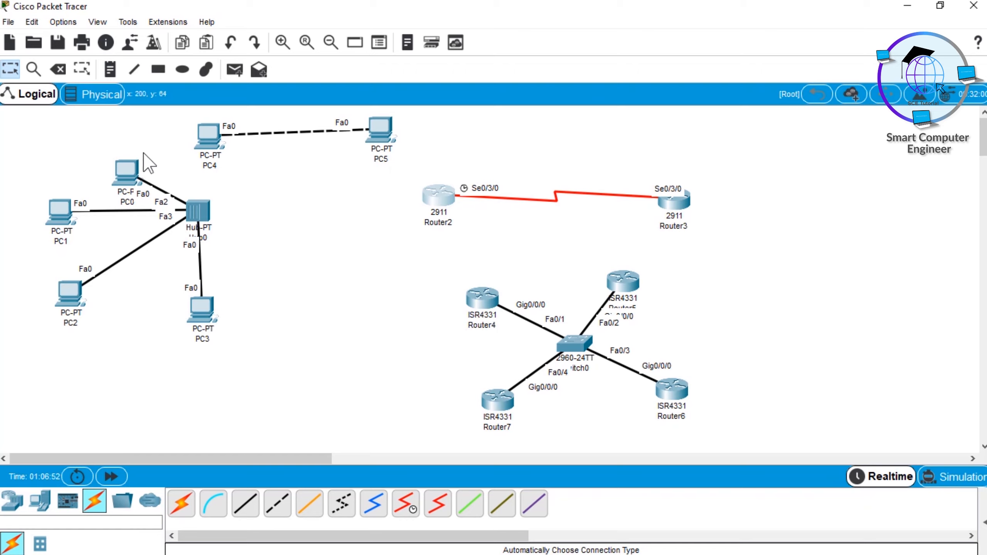
drag(22, 154, 266, 345)
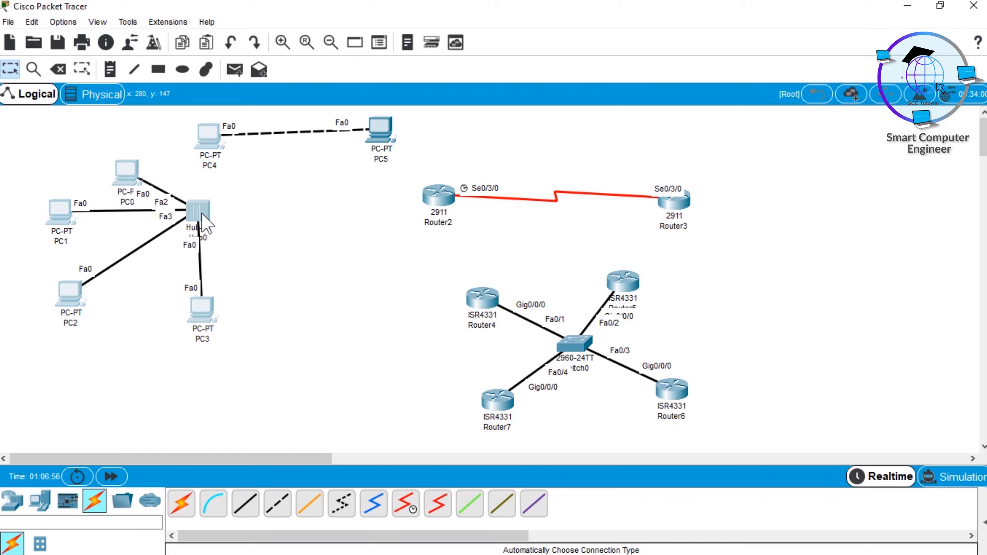
mouse_move(112, 181)
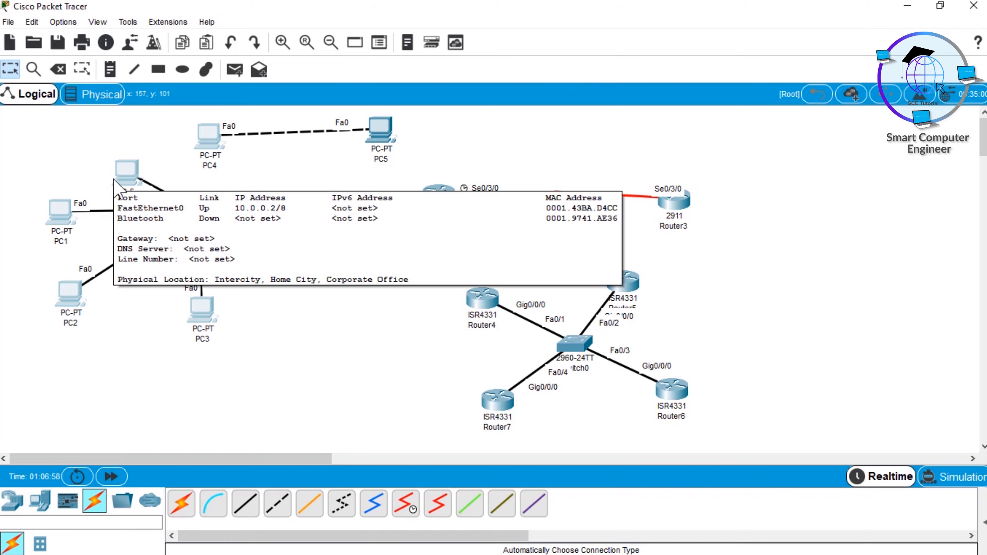
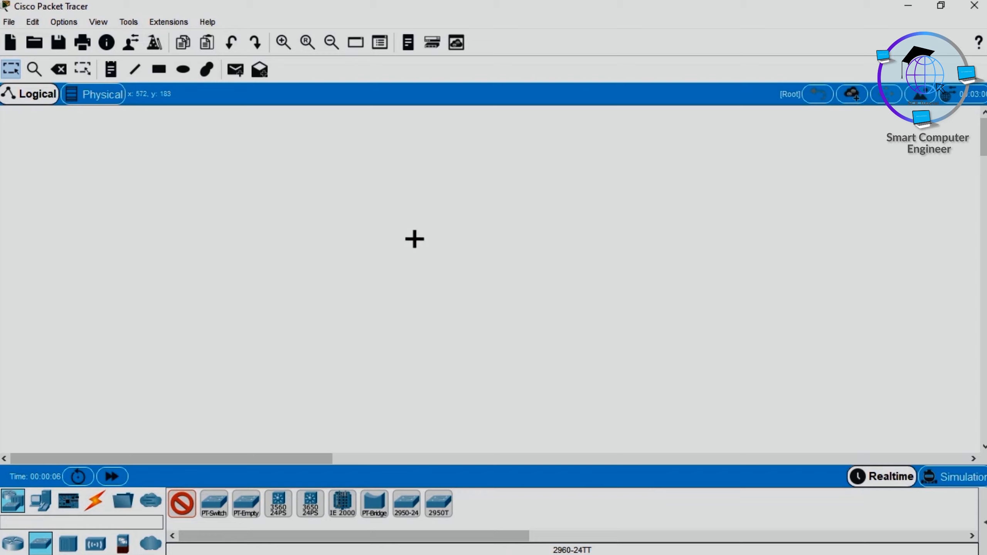
Step: Place two 2960-24TT switches side by side and a column of three PCs on the outer side of each switch
click(414, 238)
click(635, 239)
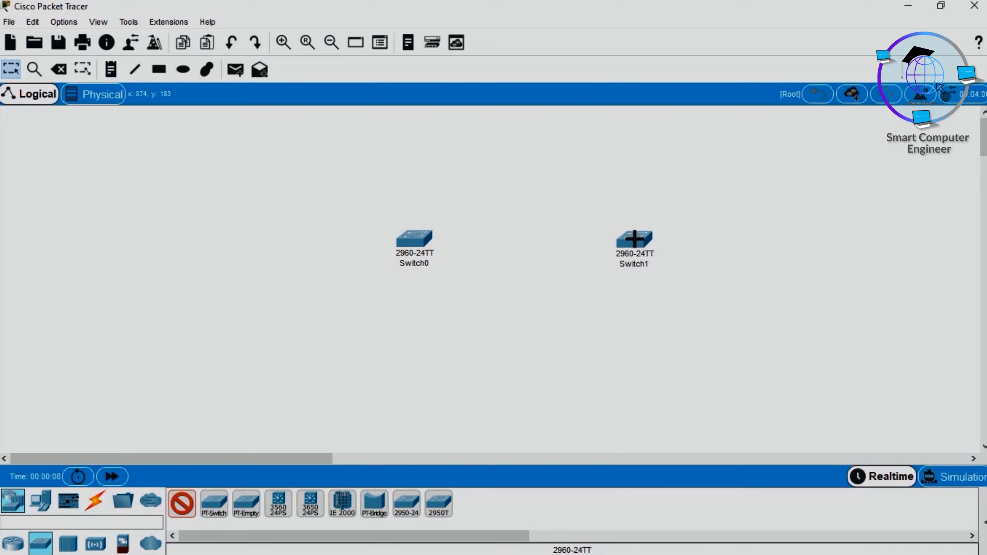
click(41, 502)
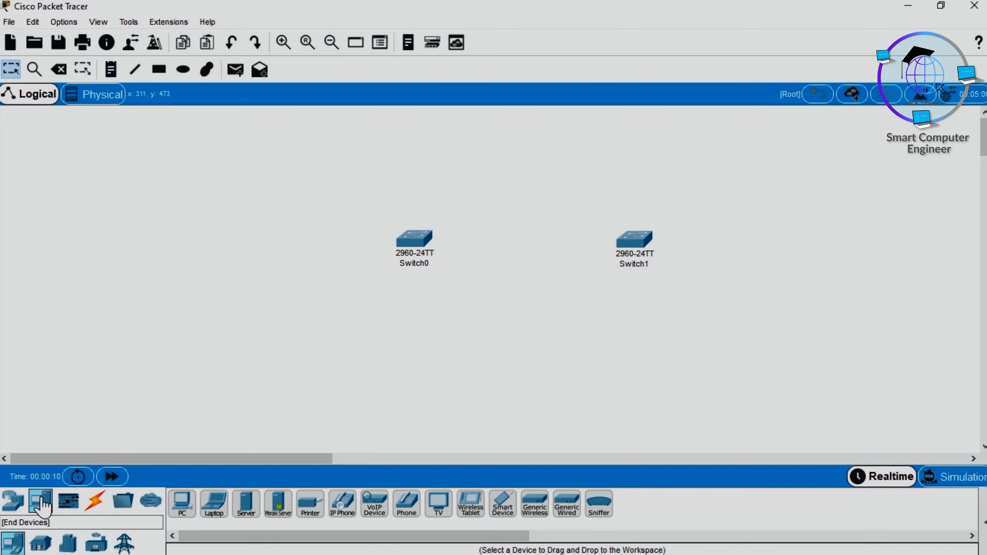
click(177, 504)
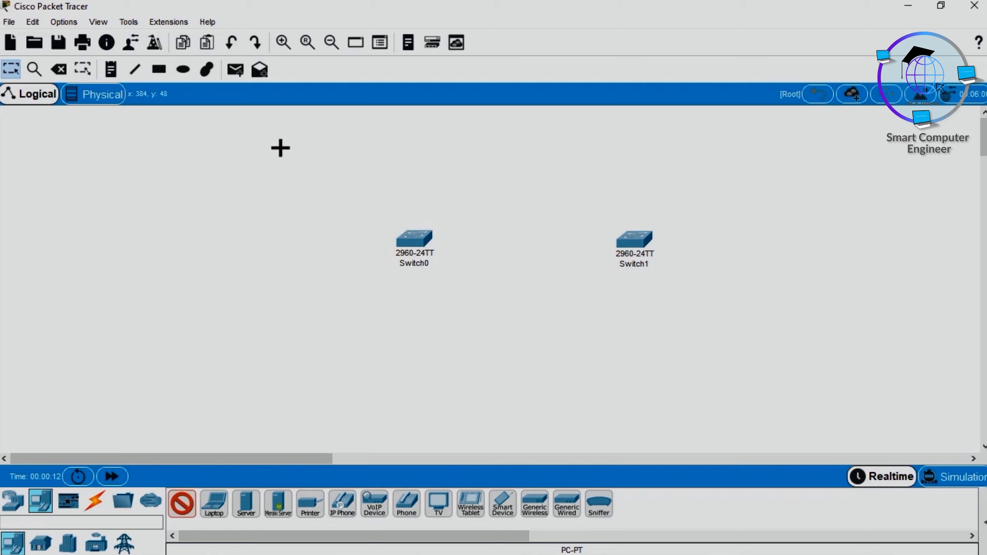
click(280, 151)
click(257, 229)
click(263, 326)
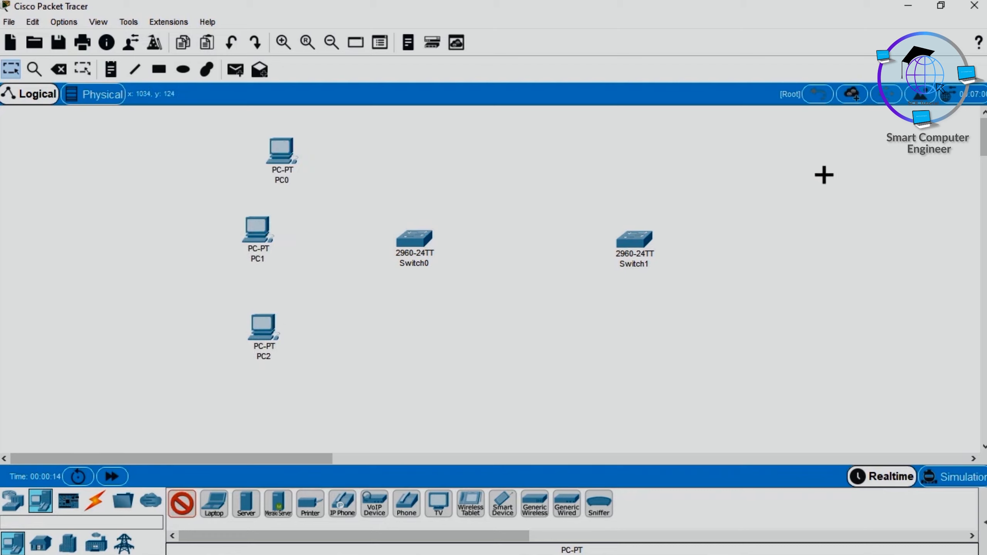
click(823, 176)
click(835, 244)
click(841, 328)
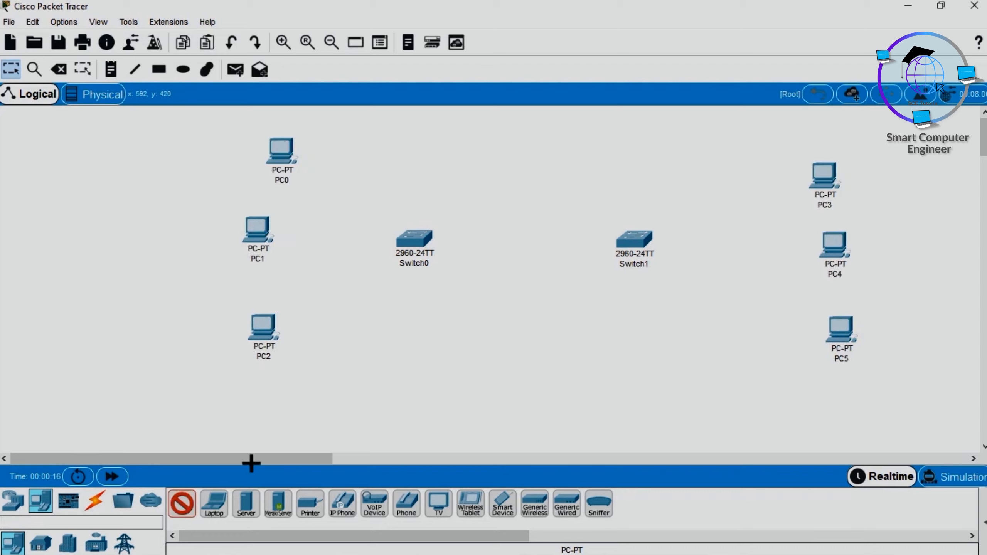
Step: Connect Switch0 to Switch1 with an automatically chosen connection type
click(94, 502)
click(183, 513)
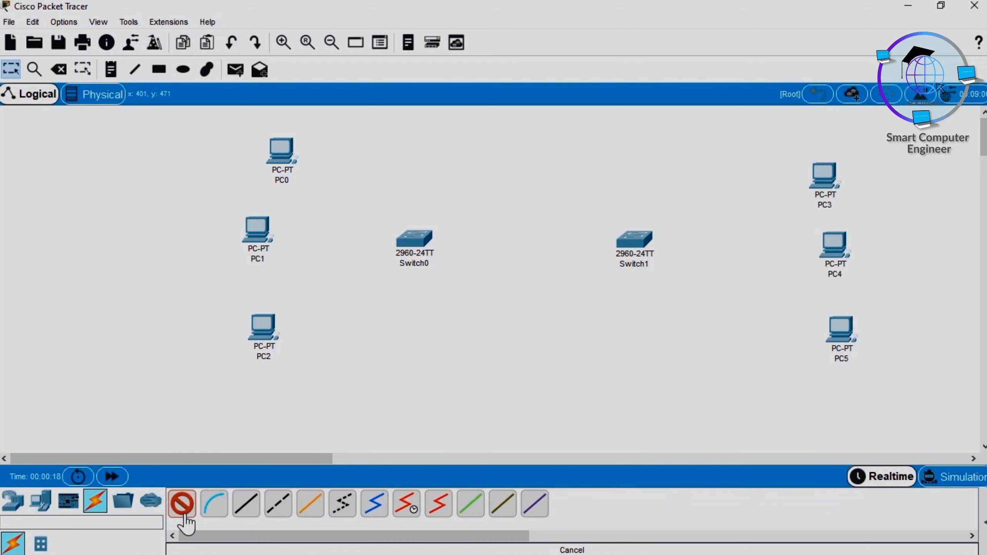
click(265, 325)
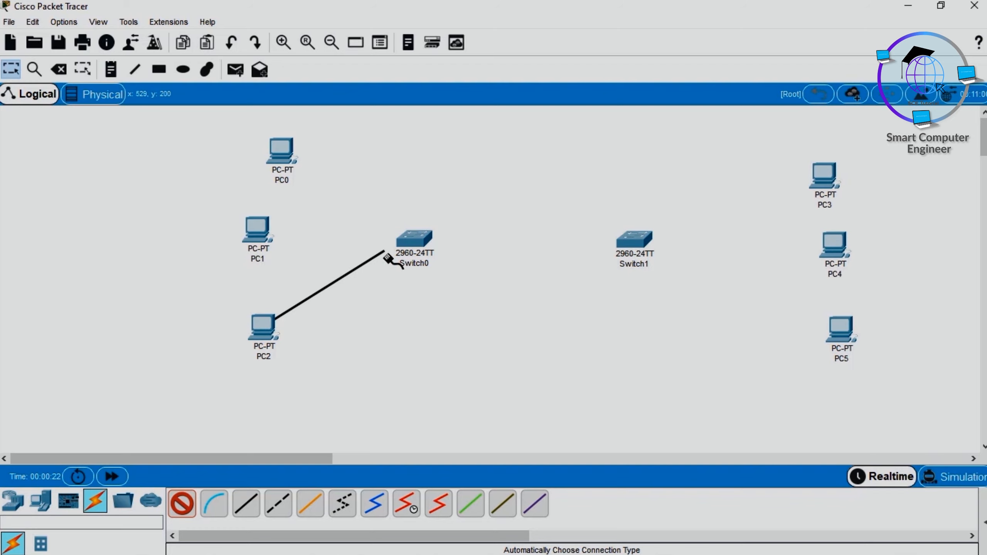
key(Escape)
click(181, 506)
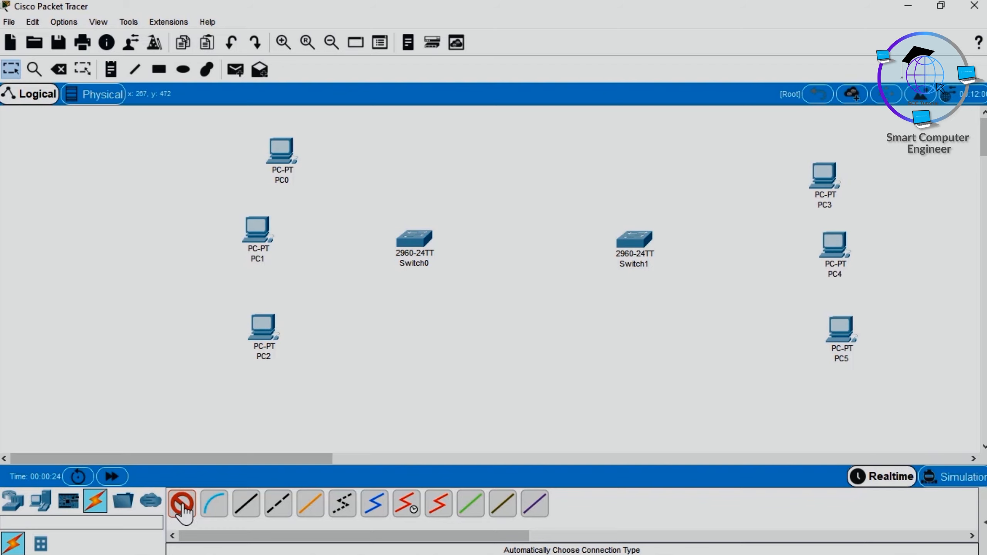
click(412, 236)
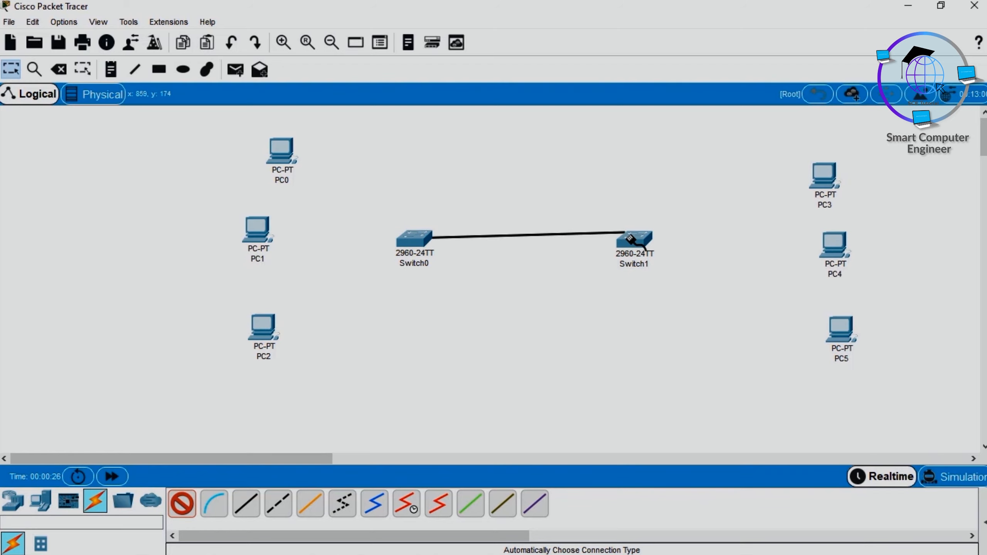
click(637, 238)
Step: Connect PC2, PC1 and PC0 to Switch0 with automatically chosen connections
click(181, 505)
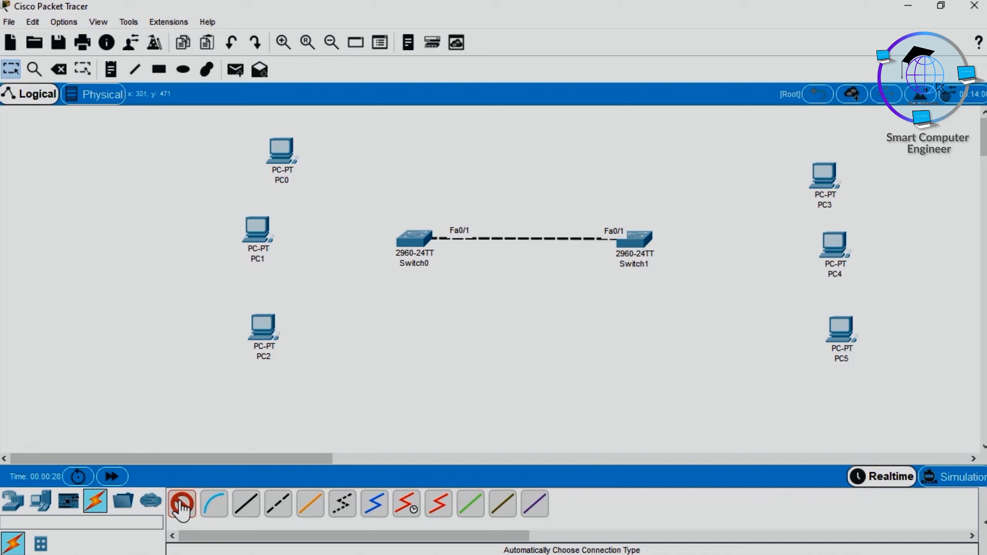
click(260, 330)
click(414, 238)
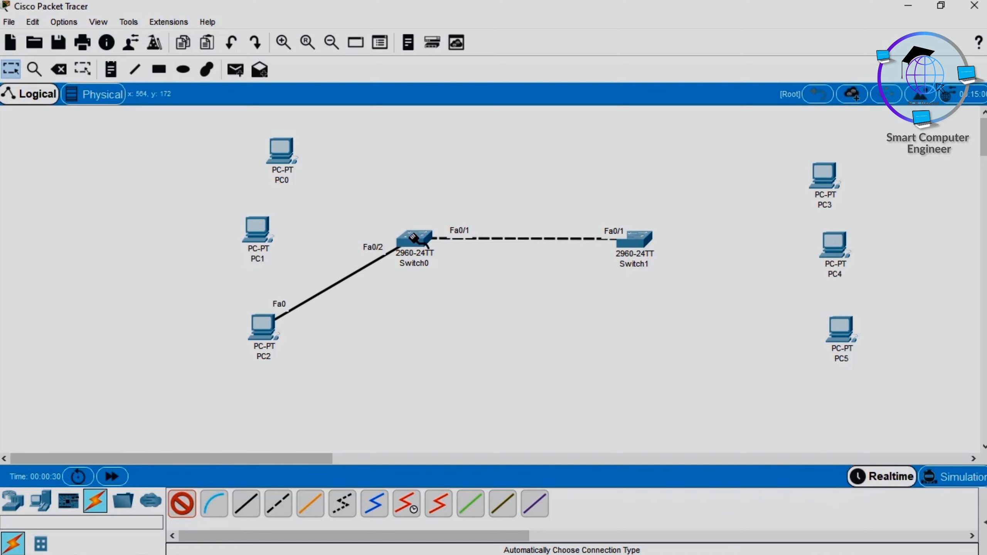
click(414, 238)
click(261, 228)
click(281, 151)
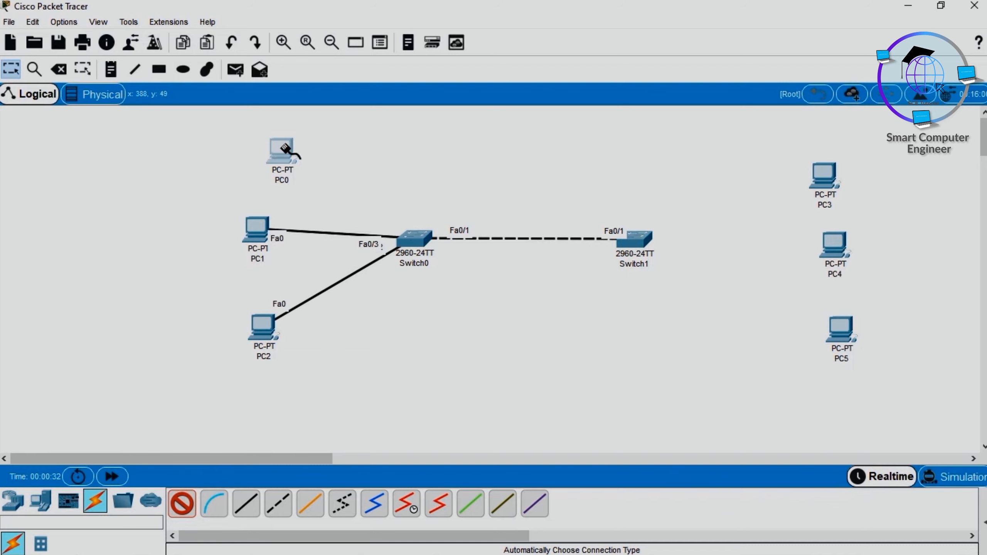
click(419, 238)
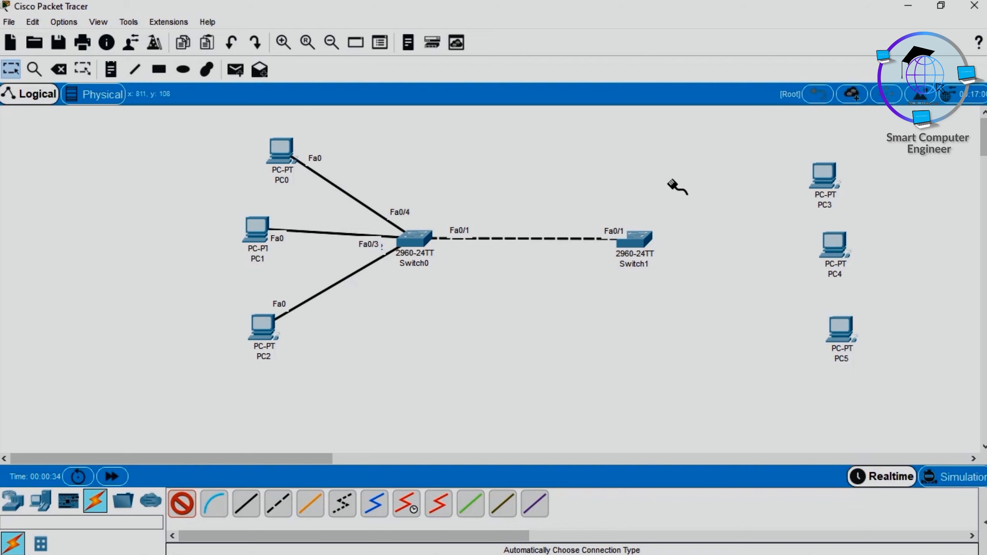
Step: Connect PC3, PC4 and PC5 to Switch1 with automatically chosen connections
click(820, 175)
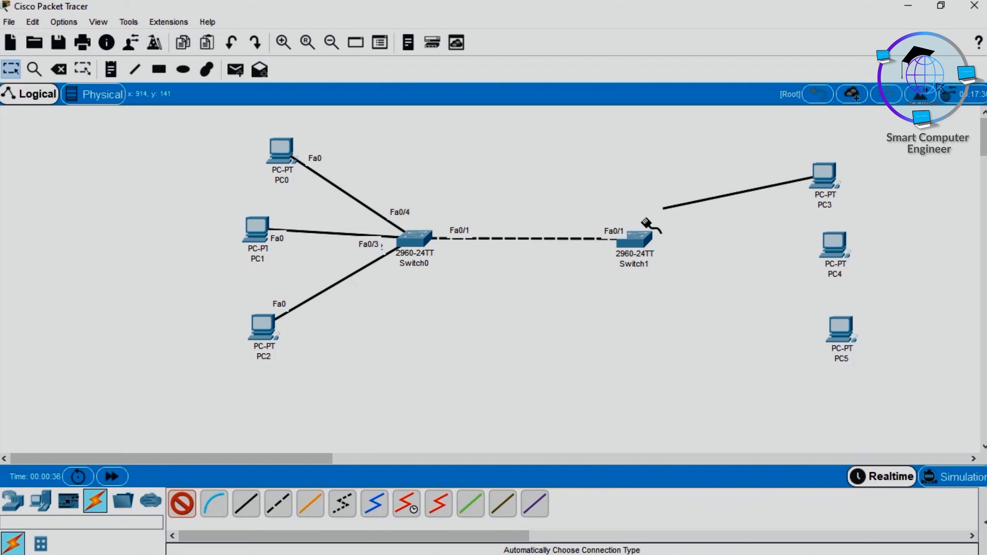
click(635, 238)
click(830, 244)
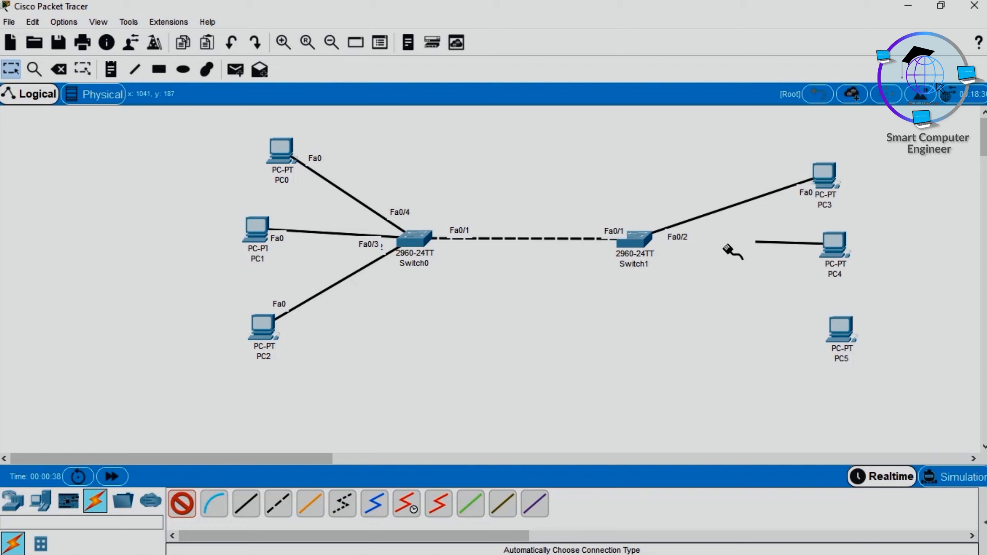
click(639, 240)
click(640, 243)
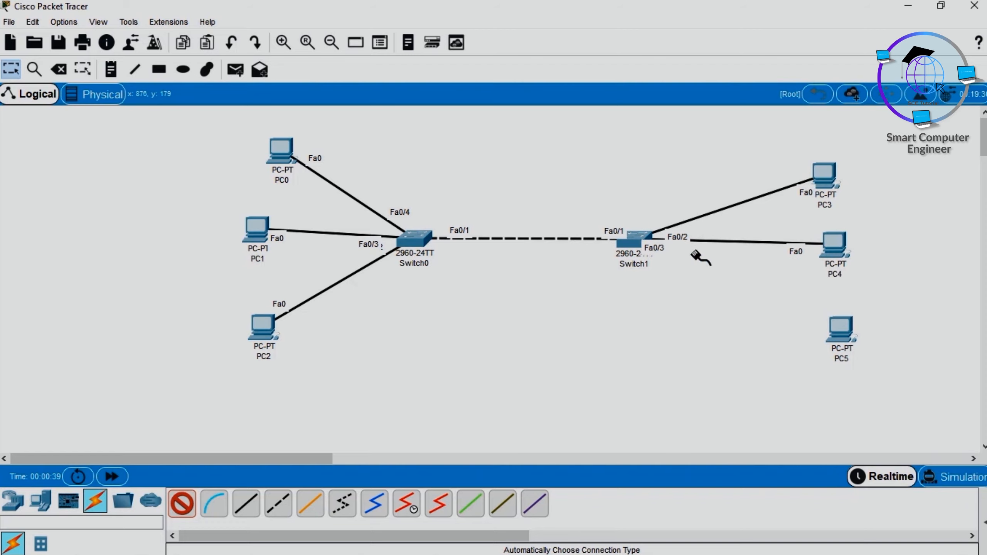
click(841, 335)
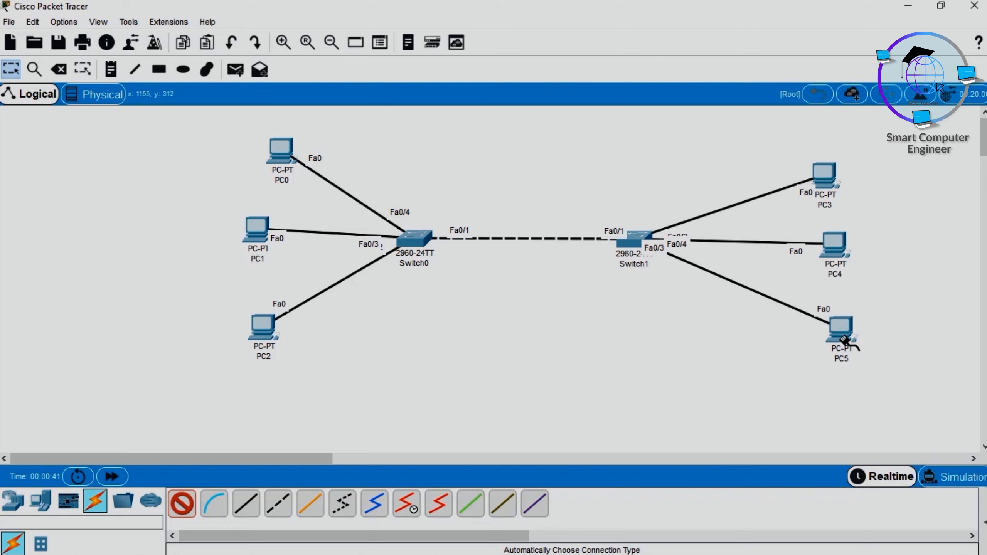
Step: Assign PC0 the static IP address 10.0.0.1 with the default subnet mask 255.0.0.0
click(279, 151)
click(409, 107)
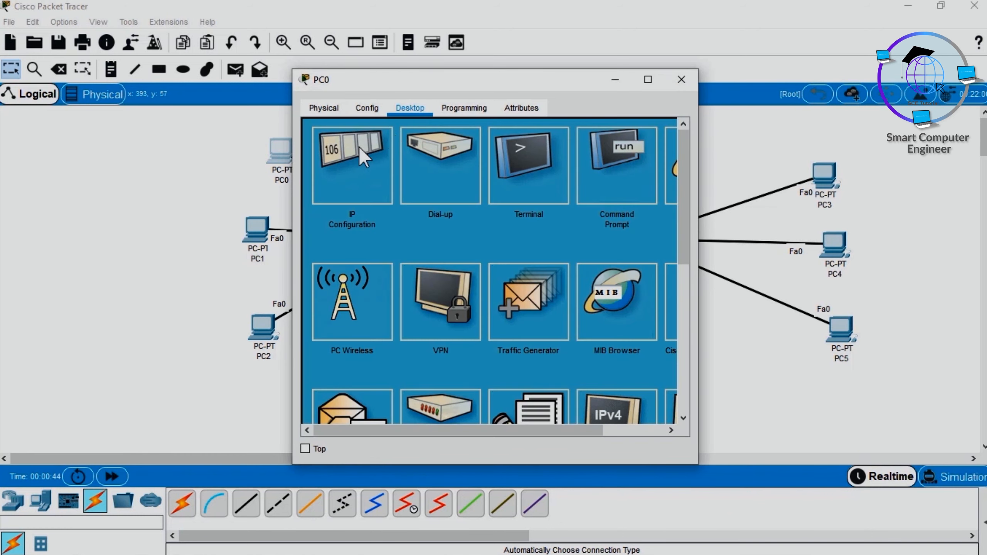
click(358, 146)
click(437, 211)
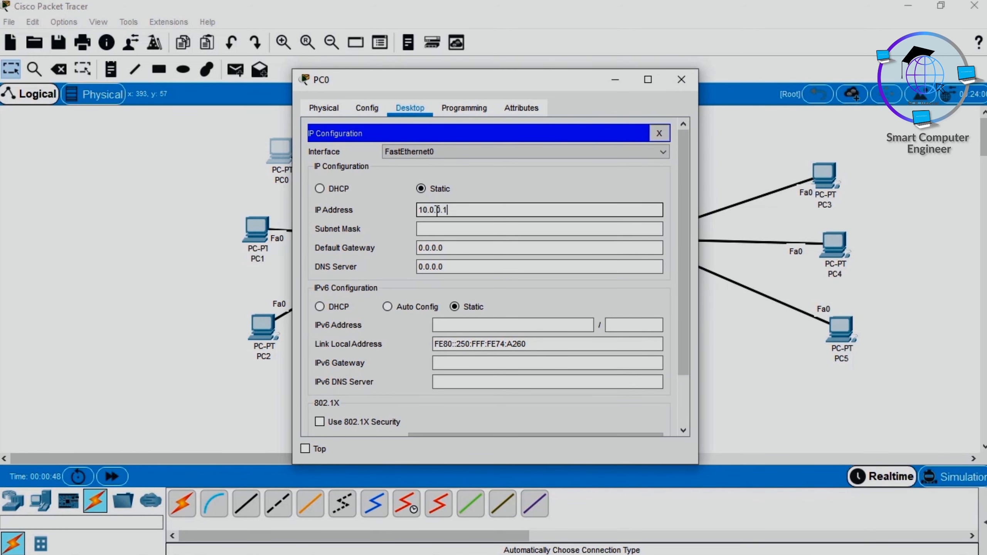
text(10.0.0.1)
key(Tab)
key(Tab)
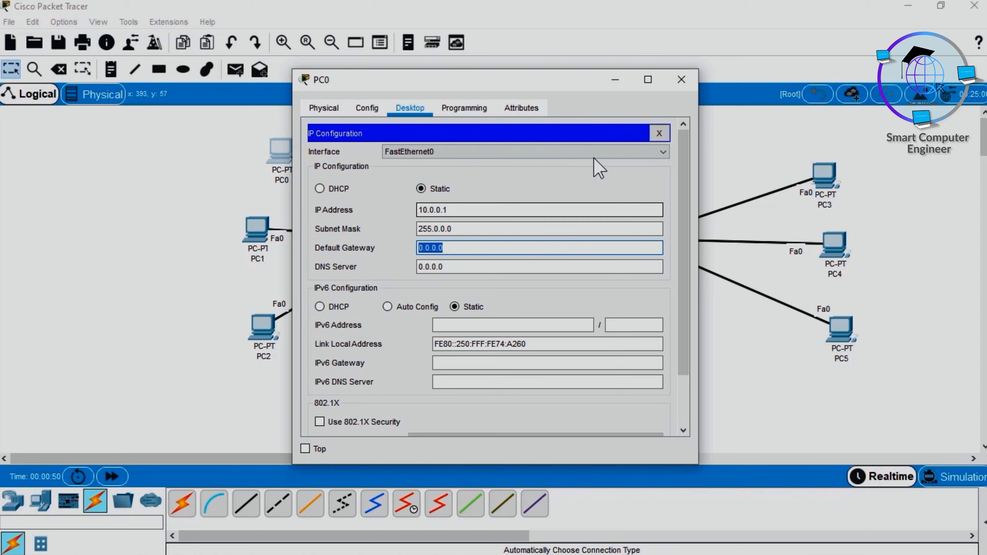
click(682, 80)
Step: Assign PC1 the static IP address 10.0.0.2 with the default subnet mask 255.0.0.0
click(256, 229)
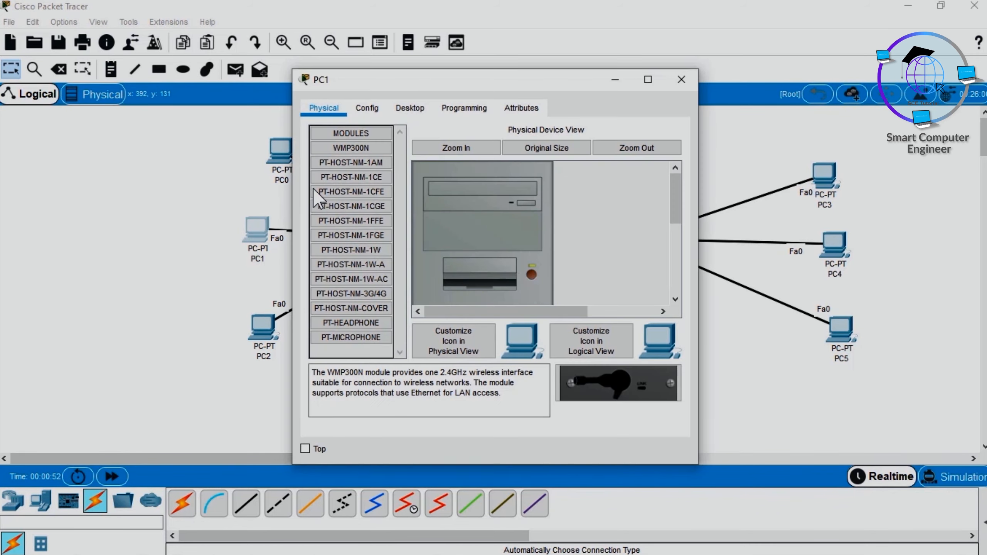
click(406, 108)
click(382, 146)
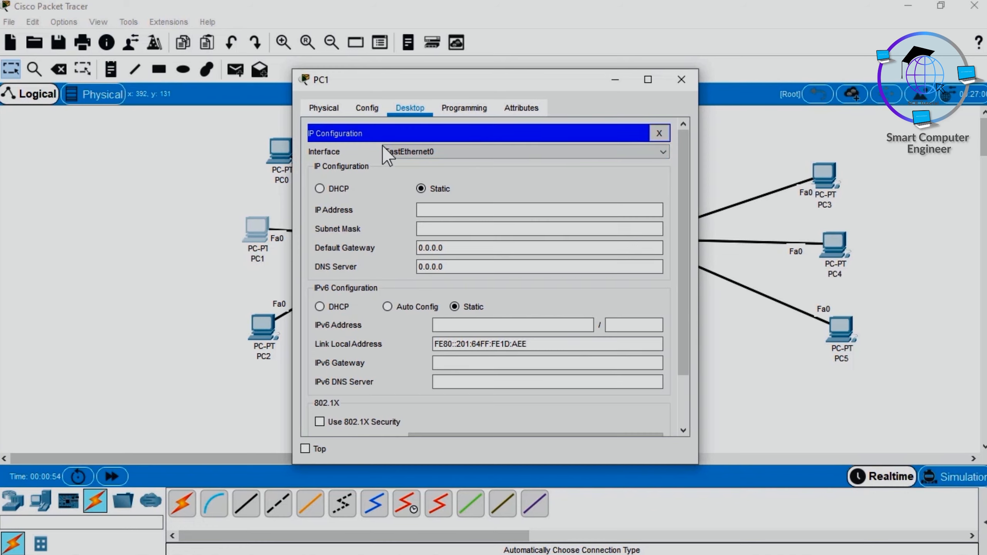
click(441, 210)
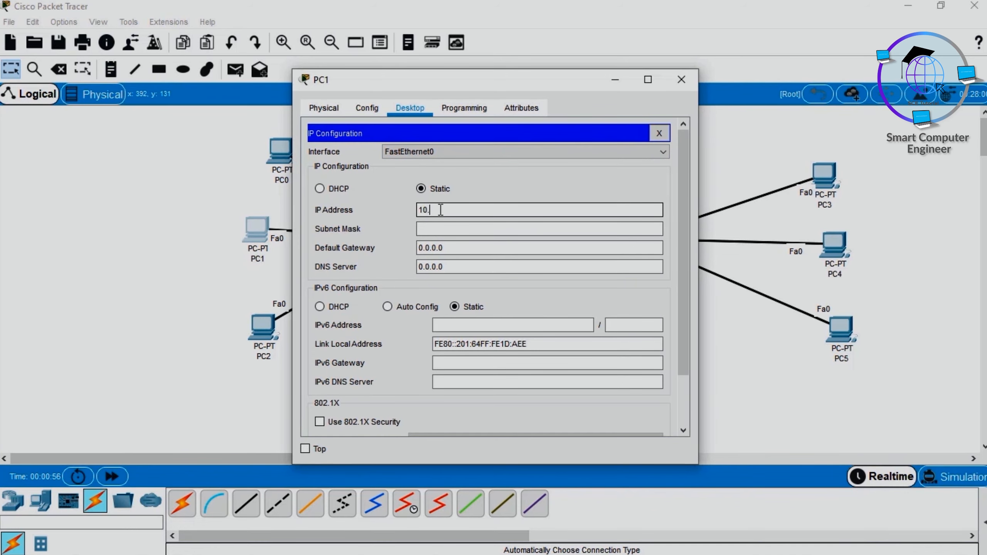
text(10.0.0.2)
key(Tab)
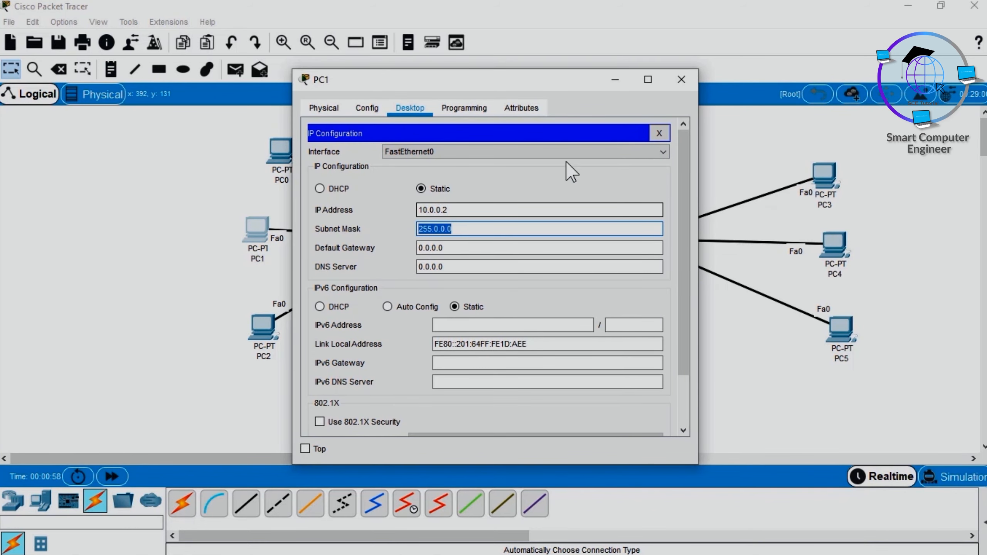
click(681, 80)
Step: Assign PC3 the static IP address 10.0.0.5 with the default subnet mask 255.0.0.0
click(823, 173)
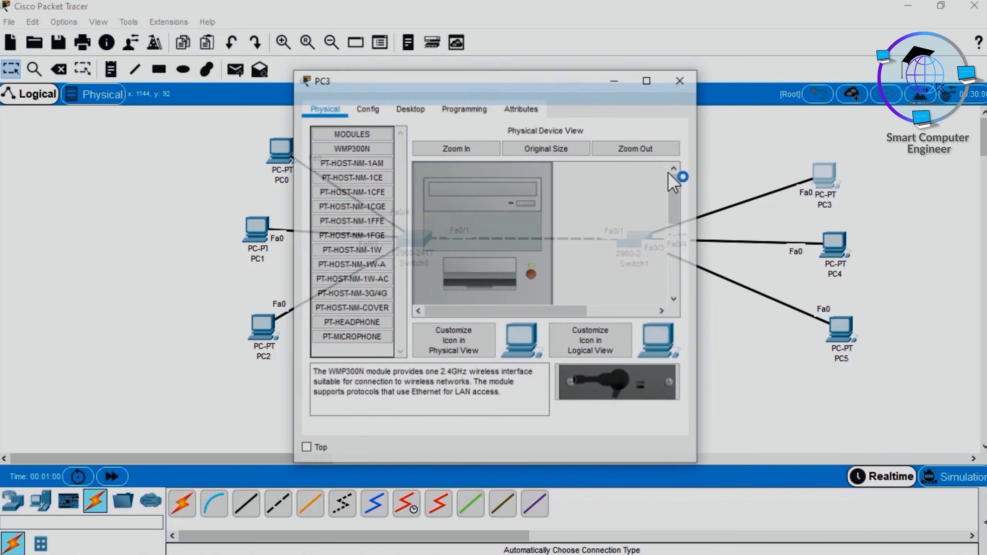
click(410, 108)
click(365, 163)
click(478, 209)
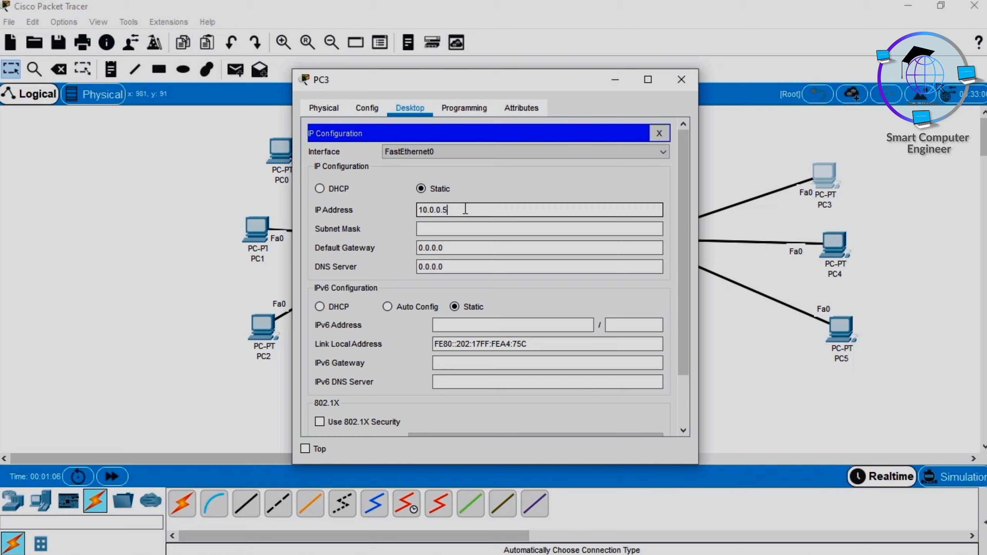
key(Tab)
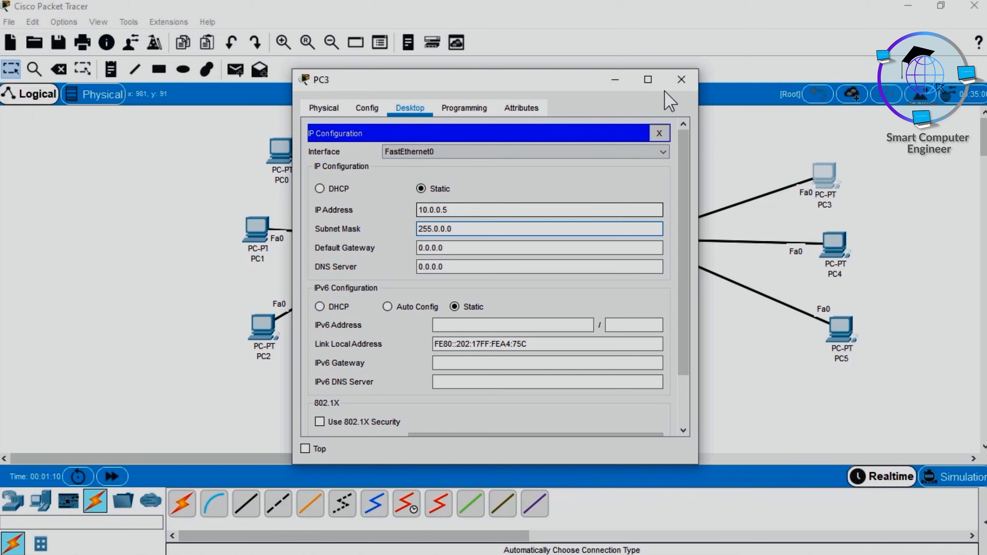
click(681, 80)
Step: Assign PC4 the static IP address 10.0.0.6 with the default subnet mask 255.0.0.0
click(838, 248)
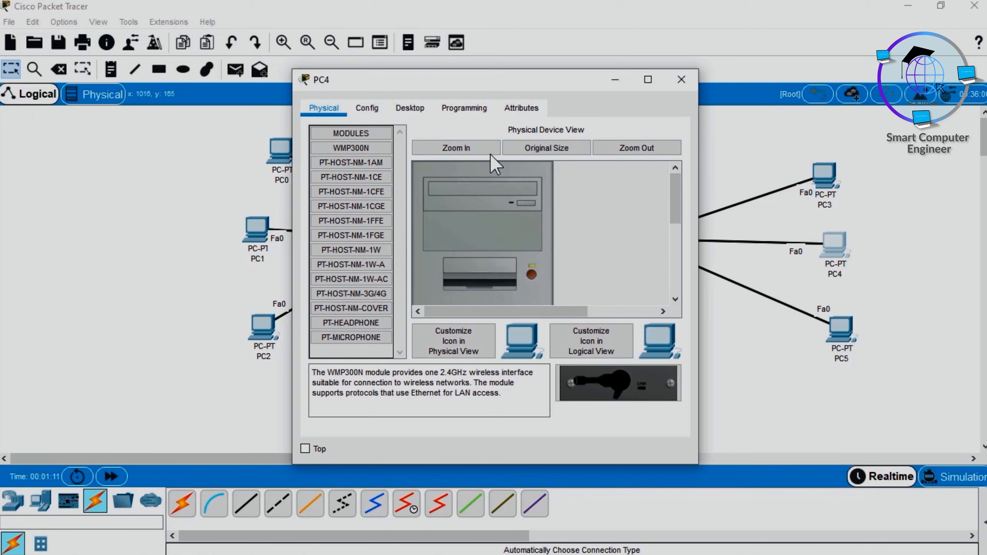
click(420, 108)
click(373, 148)
click(458, 210)
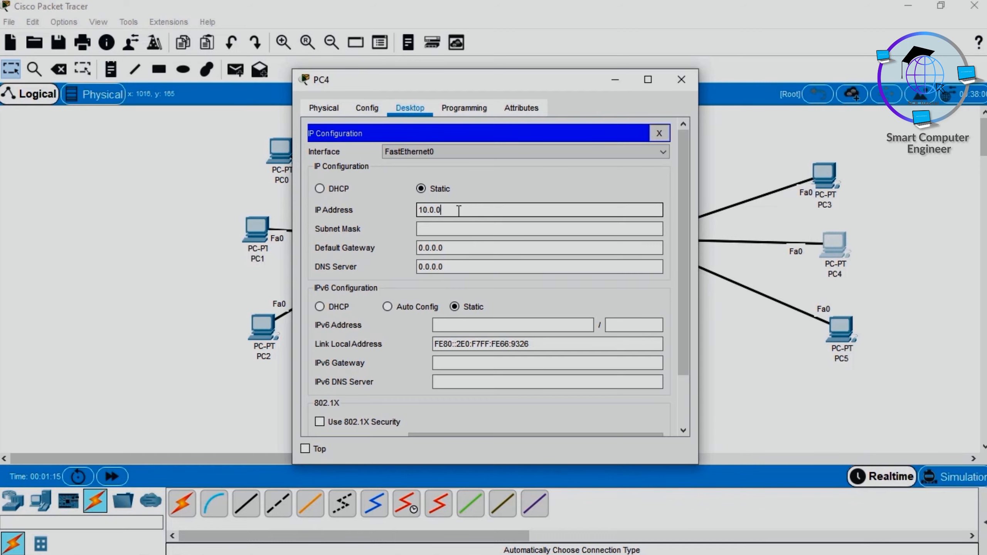
key(Tab)
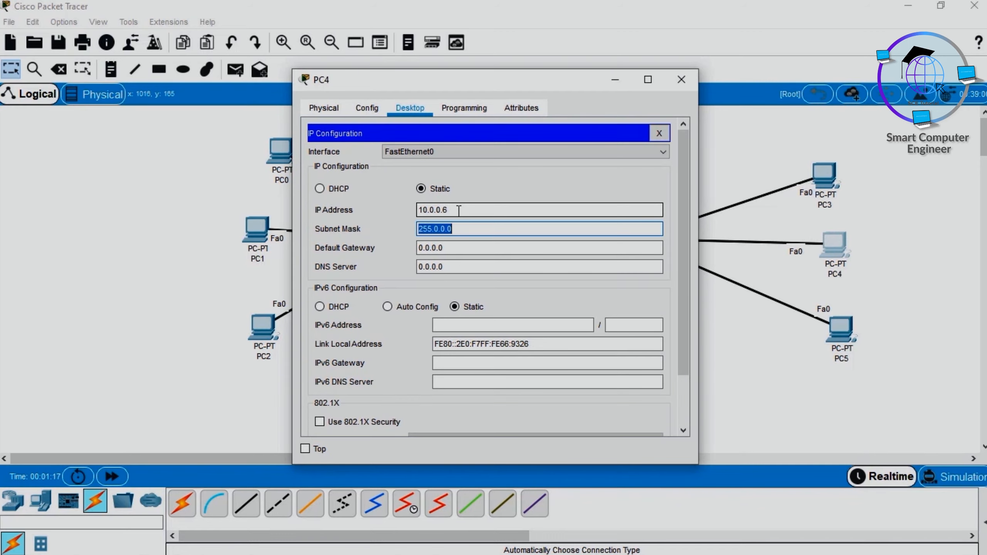
click(681, 80)
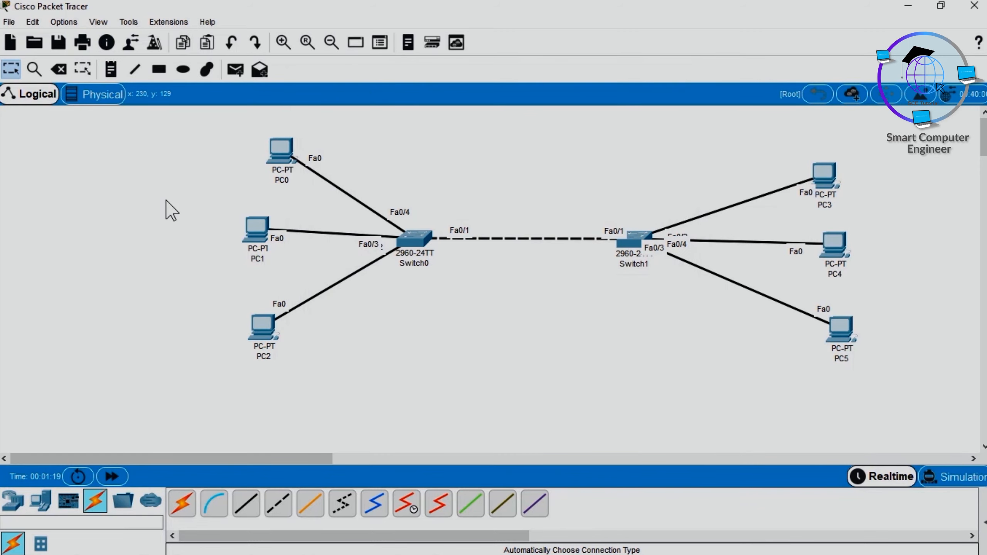
Step: Open Switch0's command line interface, shift its window off PC0's link, and bring up the switch's user prompt
click(414, 239)
click(402, 108)
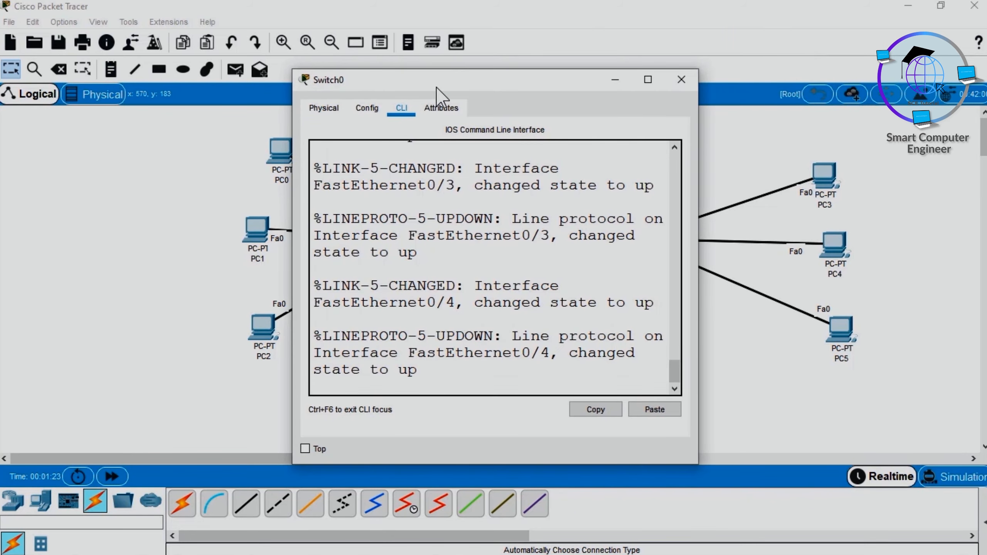
drag(437, 87, 547, 74)
key(Return)
key(Return)
key(Return)
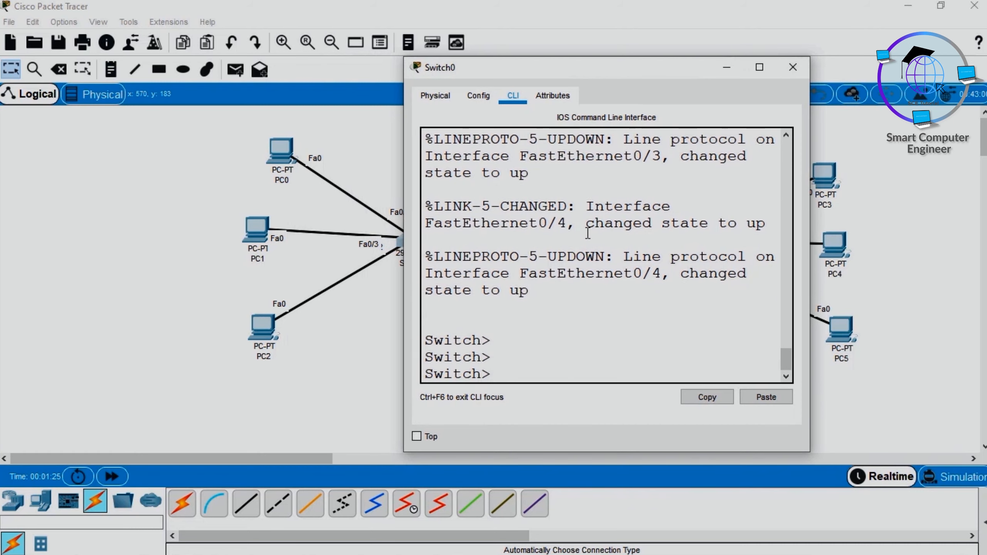
Step: Enter privileged mode on Switch0 with enable, and global configuration mode with conf t
text(en)
key(Tab)
key(Return)
text(conf t)
key(Return)
key(Return)
key(Return)
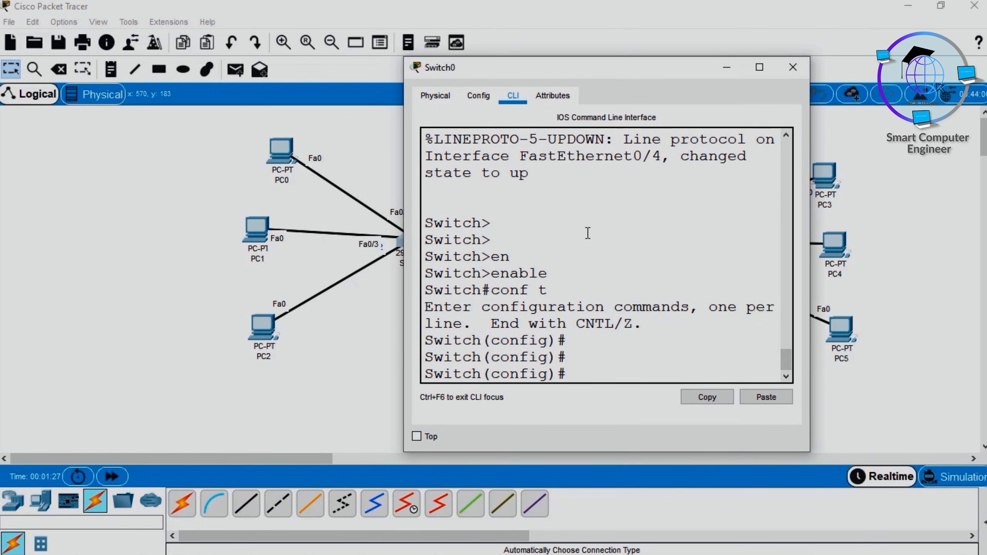
Step: Leave global configuration mode on Switch0 and list its ports with show interfaces status
text(exit)
key(Return)
key(Return)
text(show in)
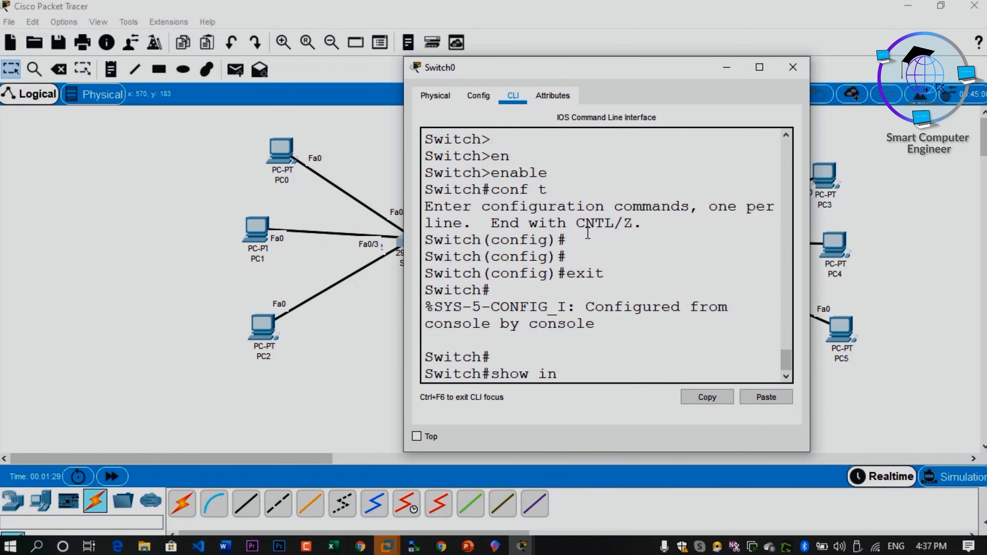
key(Tab)
text(st)
key(Tab)
key(Return)
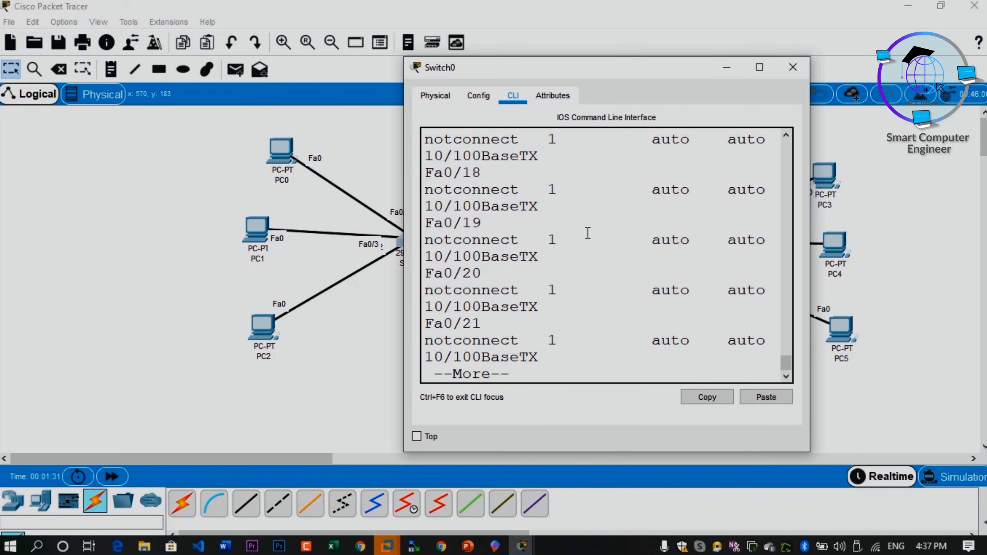
Step: Maximize the Switch0 window, examine the status, speed and duplex of ports Fa0/1 to Fa0/4, and page to the end of the list
key(super+Up)
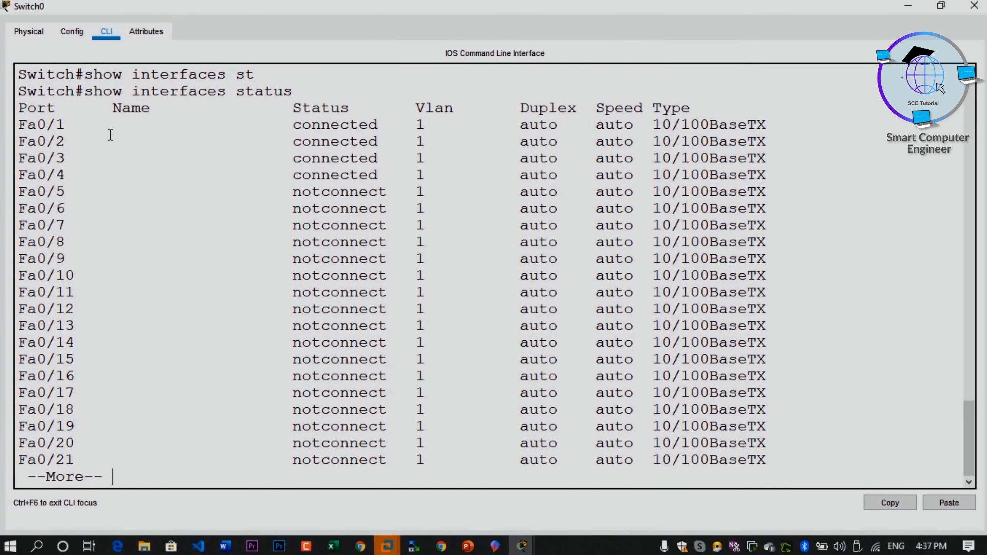
drag(22, 125, 643, 174)
click(628, 158)
drag(596, 125, 623, 126)
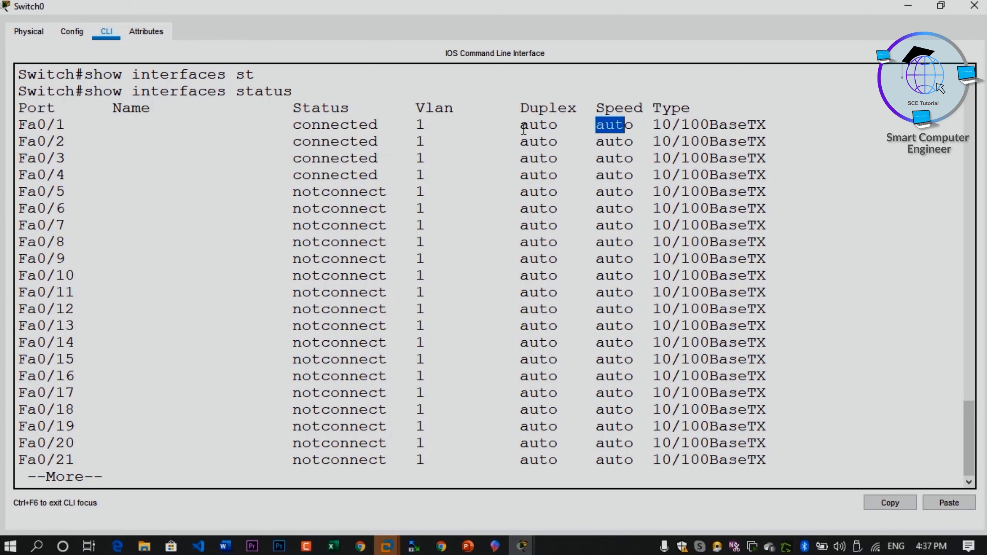
drag(521, 125, 548, 125)
key(space)
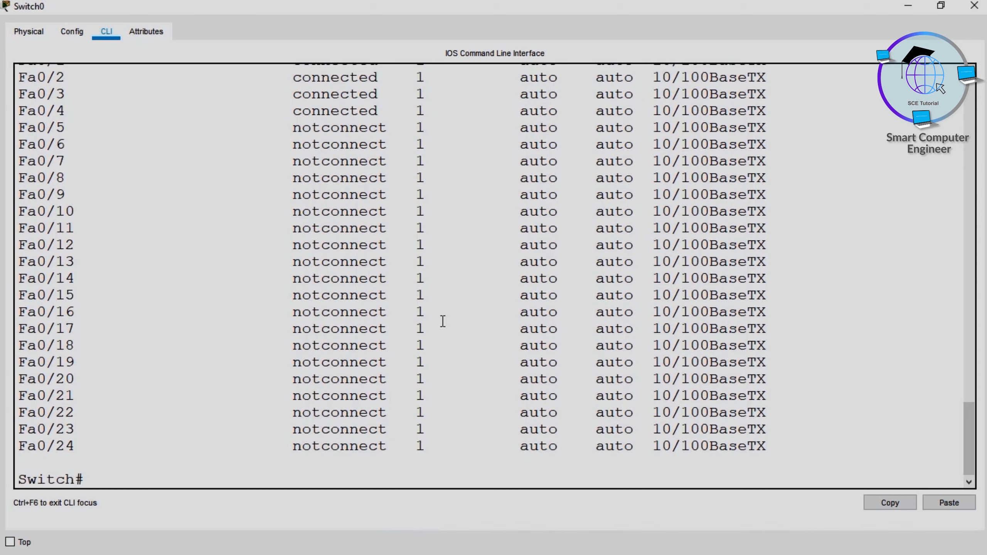
text(con ft)
key(Return)
text(con ft)
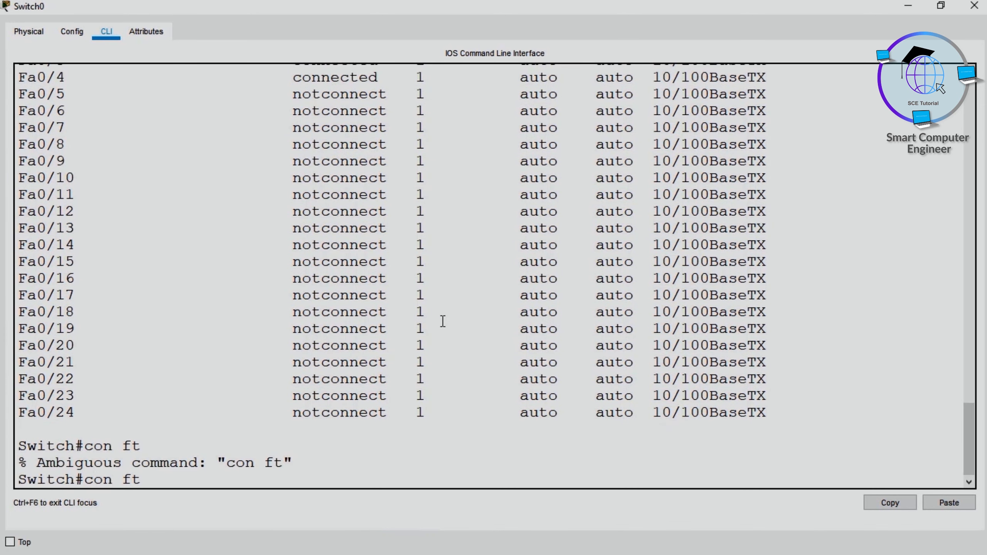
key(Return)
key(Return)
key(Return)
key(Return)
Step: Enter global configuration mode on Switch0 with conf t
text(conf t)
key(Return)
key(Return)
key(Return)
key(Return)
key(Return)
key(Return)
key(Return)
key(Return)
key(Return)
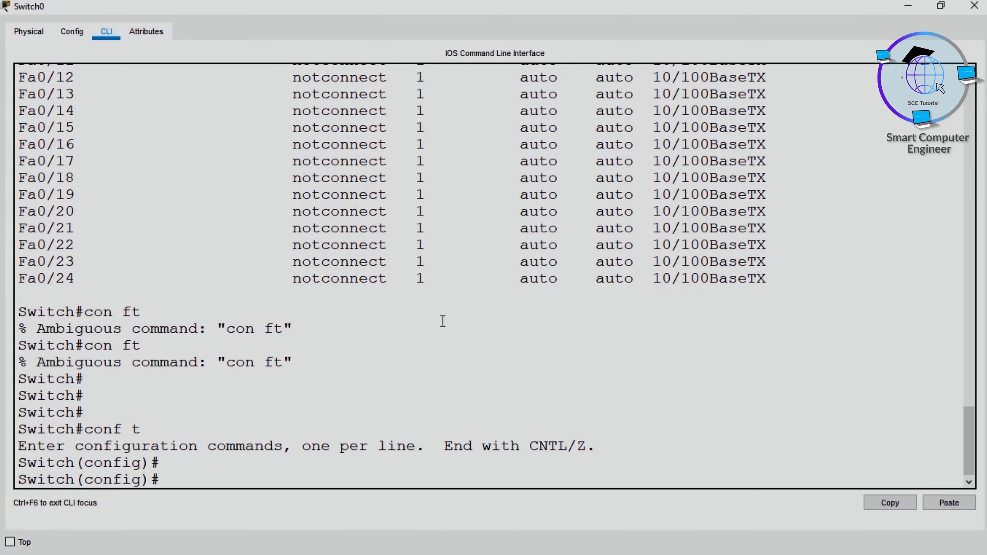
Step: Enter interface range configuration for ports fastEthernet 0/2-5
text(in)
key(Tab)
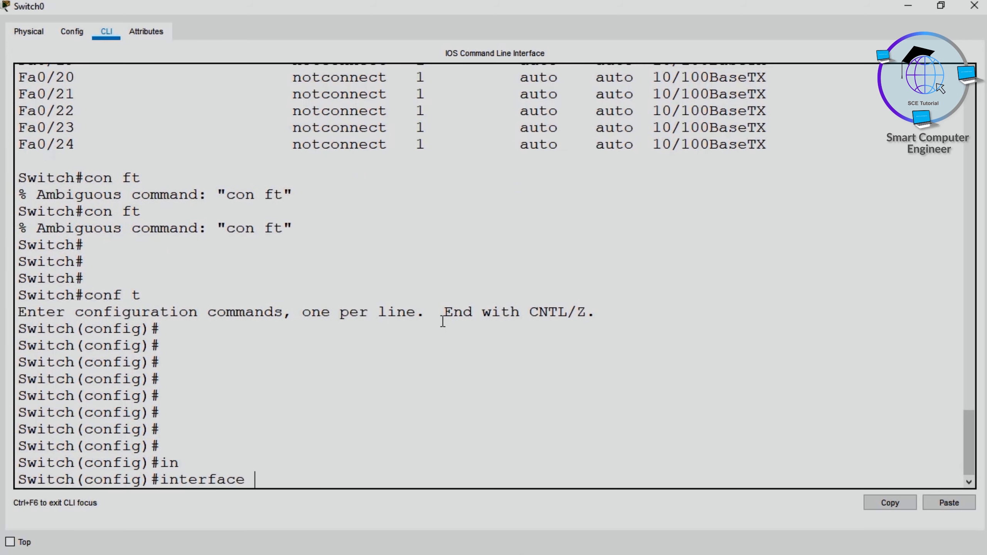
text(ra)
key(Tab)
text(fa)
key(Tab)
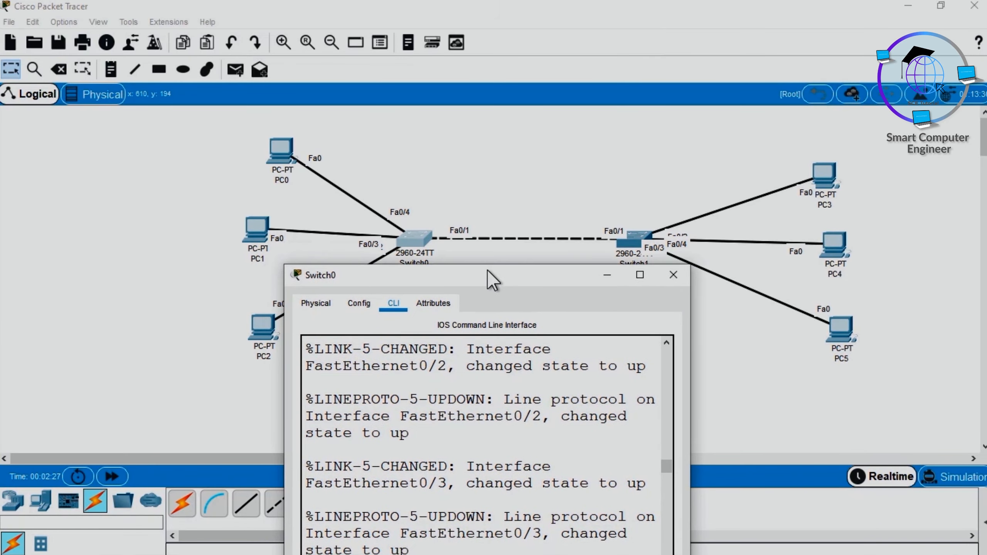
drag(488, 271, 579, 1)
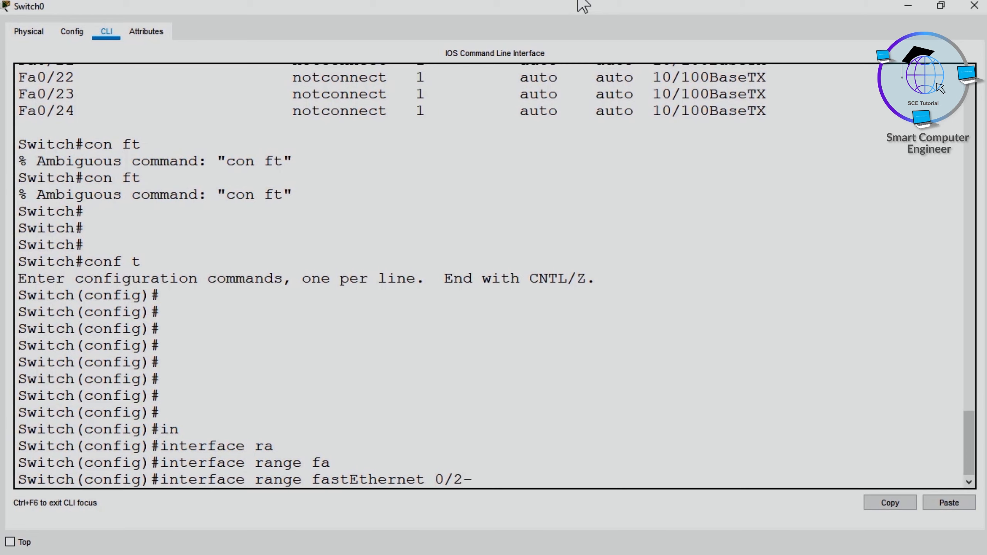
key(Return)
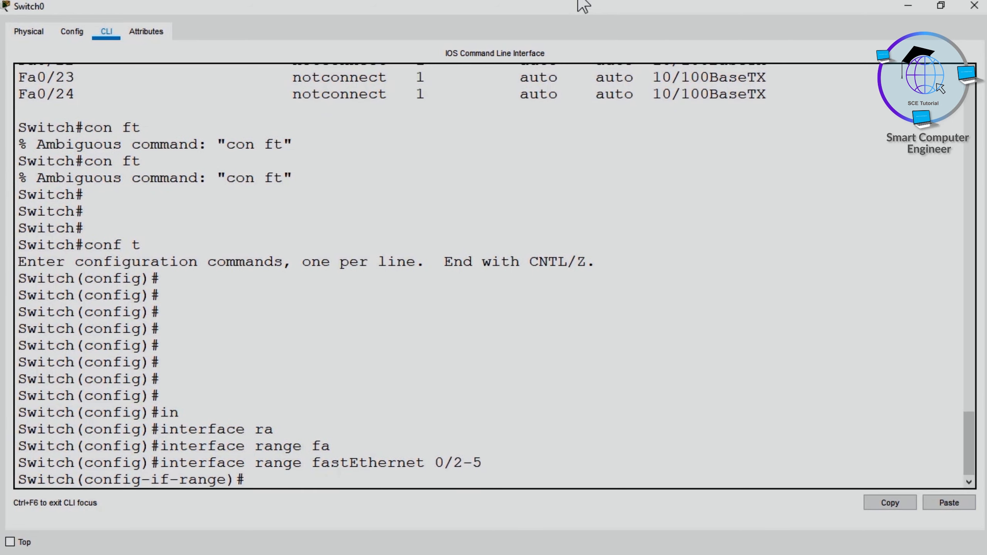
Step: Enable spanning-tree portfast on the selected FastEthernet port range
text(sw)
key(Tab)
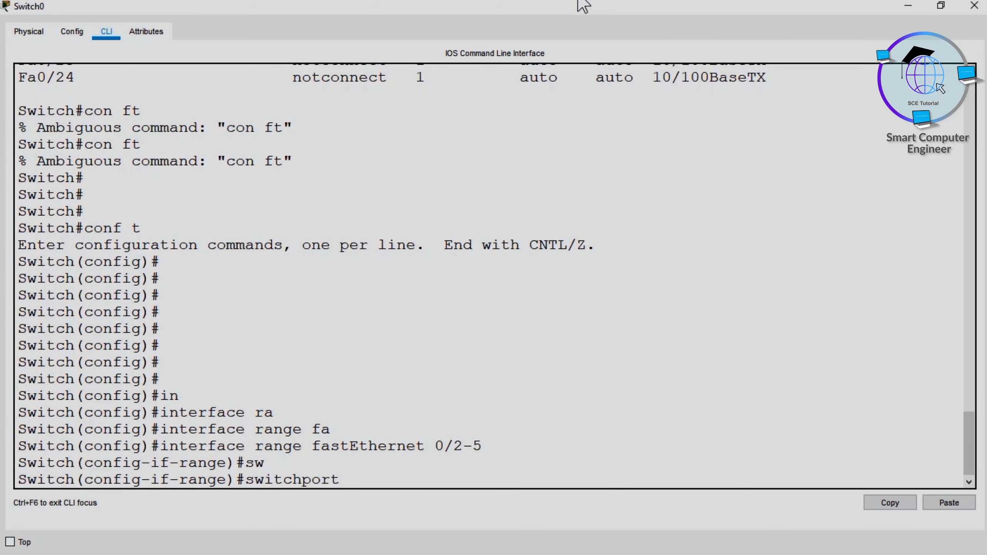
key(BackSpace)
key(BackSpace)
key(BackSpace)
key(BackSpace)
key(BackSpace)
key(BackSpace)
key(BackSpace)
key(BackSpace)
key(BackSpace)
text(pna)
key(Tab)
key(BackSpace)
key(BackSpace)
text(an)
key(Tab)
text(por)
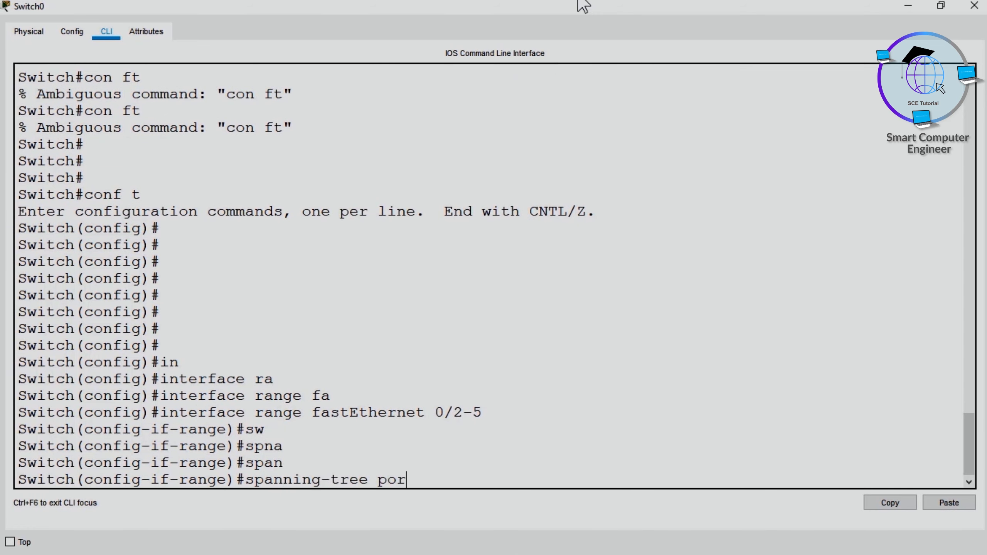
key(Tab)
key(Return)
key(Return)
key(Return)
key(Return)
key(Return)
key(Return)
key(Return)
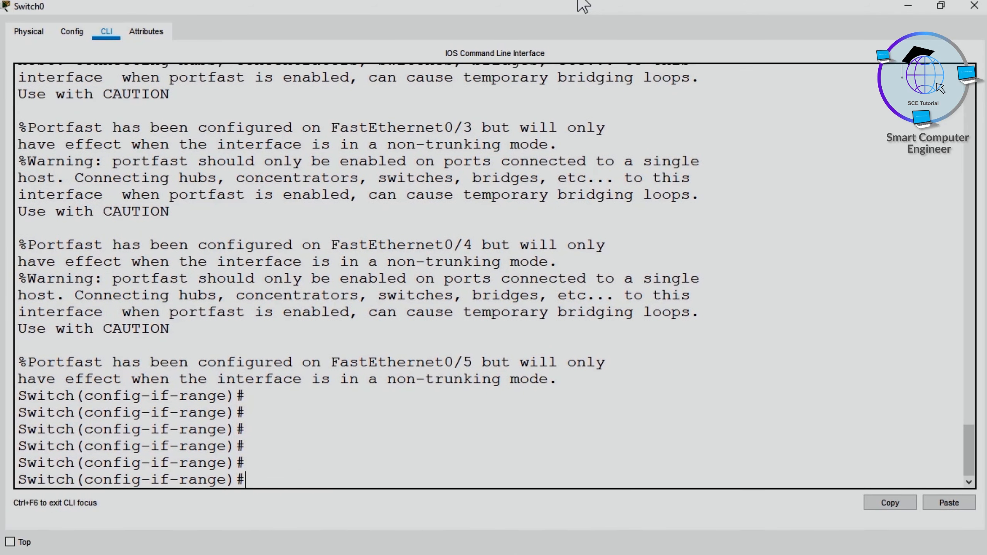
Step: Try to enable port security on the dynamic port range with switchport port-security
text(sw)
key(Tab)
text(po)
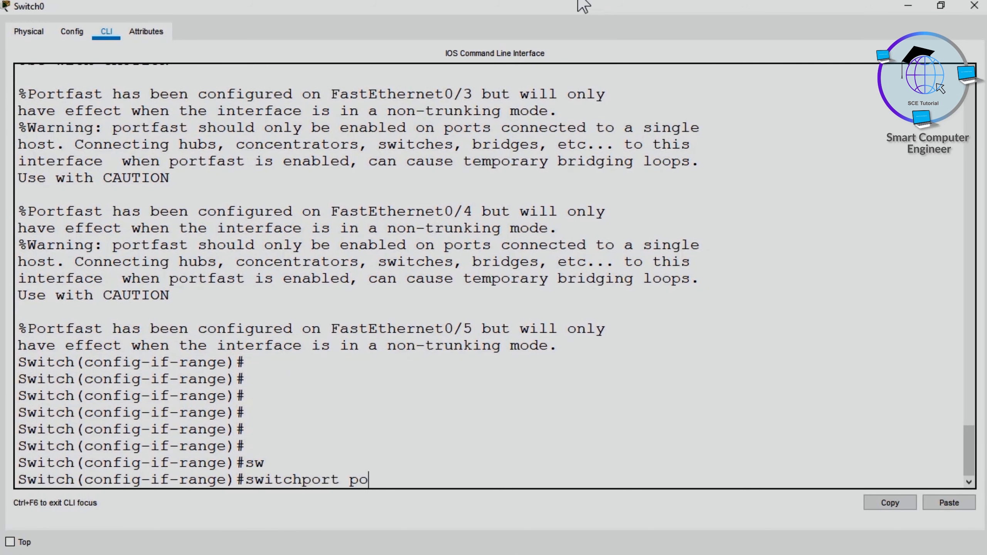
key(Tab)
key(Return)
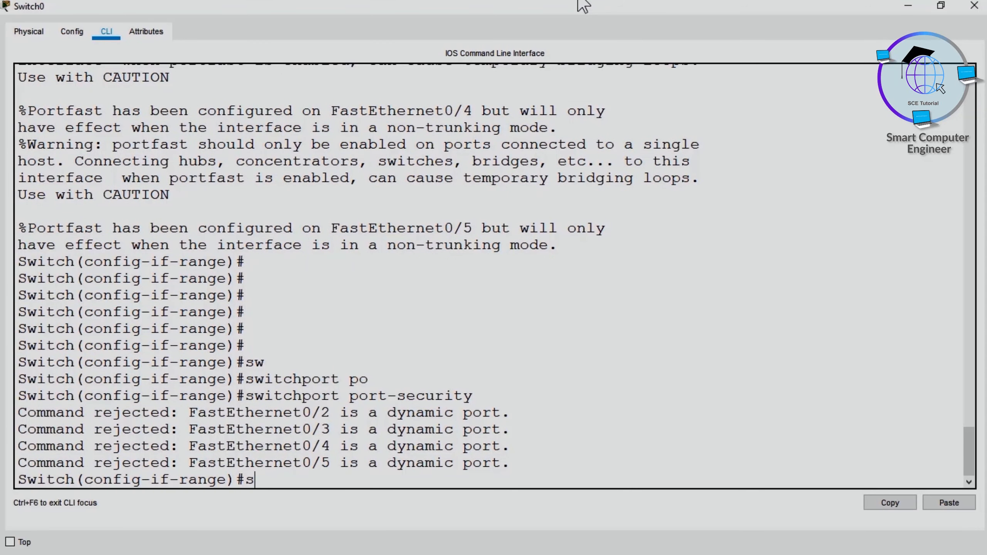
key(Return)
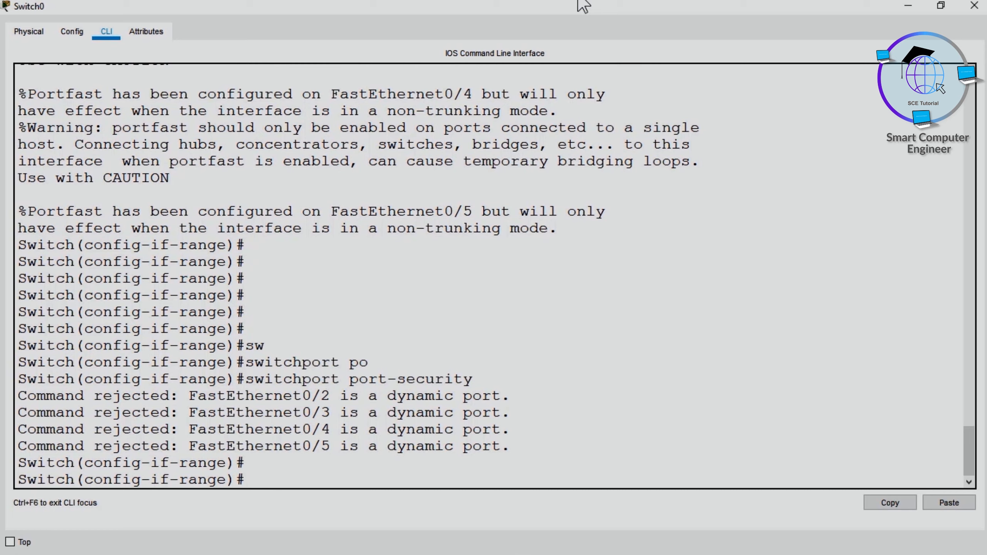
Step: Set the port range to access mode with switchport mode access
text(sw)
key(Tab)
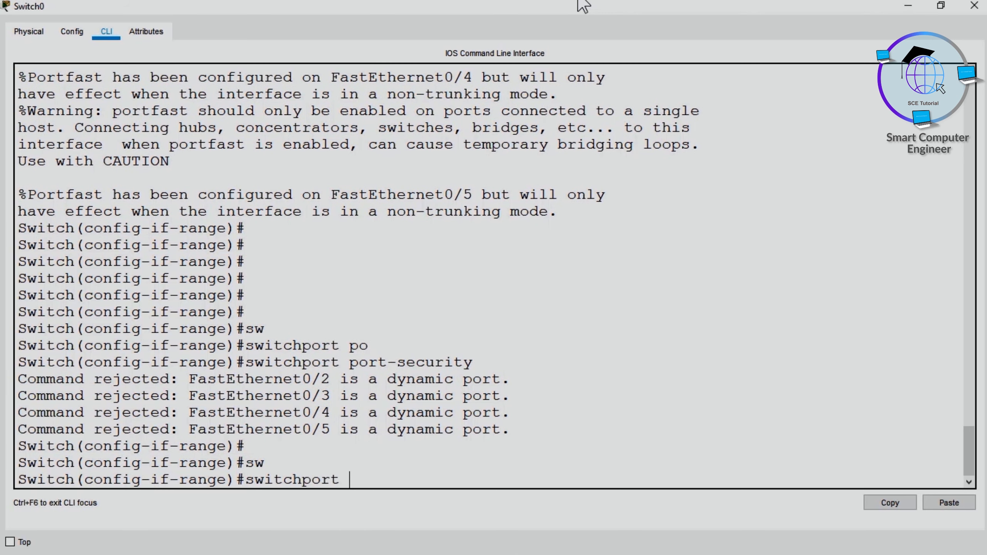
text(mod)
key(Tab)
text(ac)
key(Tab)
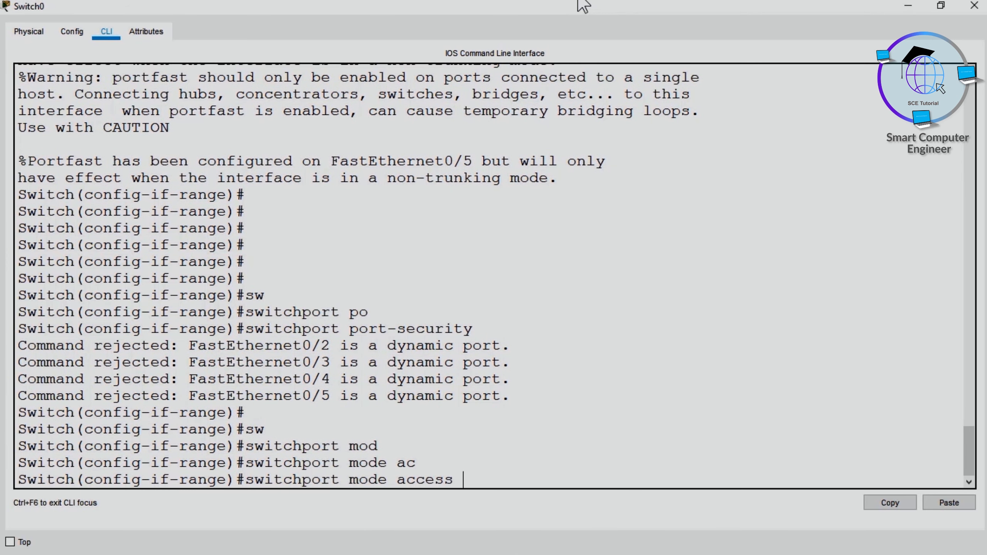
key(Return)
Step: Assign the port range to VLAN 1 with switchport access vlan 1
text(sw)
key(Tab)
text(acc)
key(Tab)
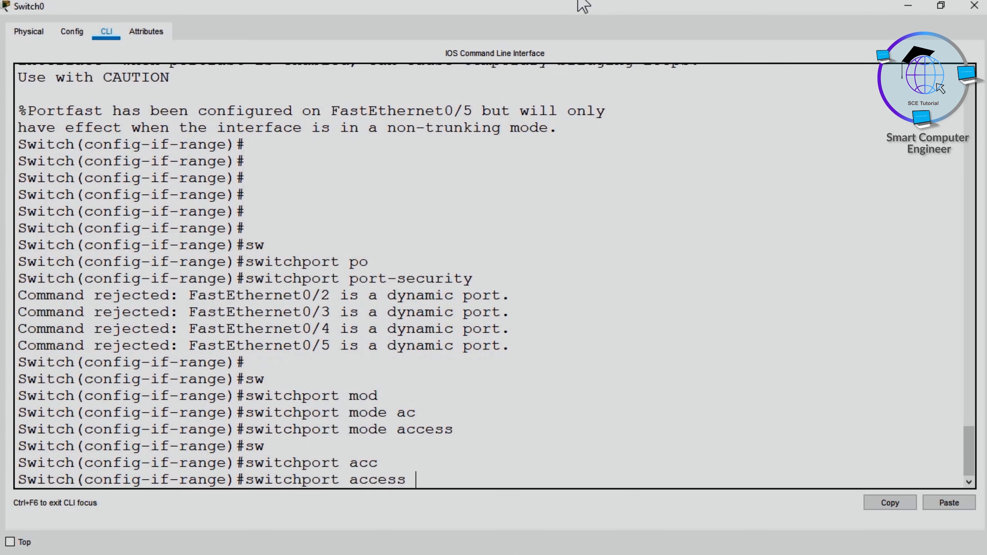
text(vl)
key(Tab)
text(1)
key(Return)
Step: Enable port security on the access port range with switchport port-security
text(sw)
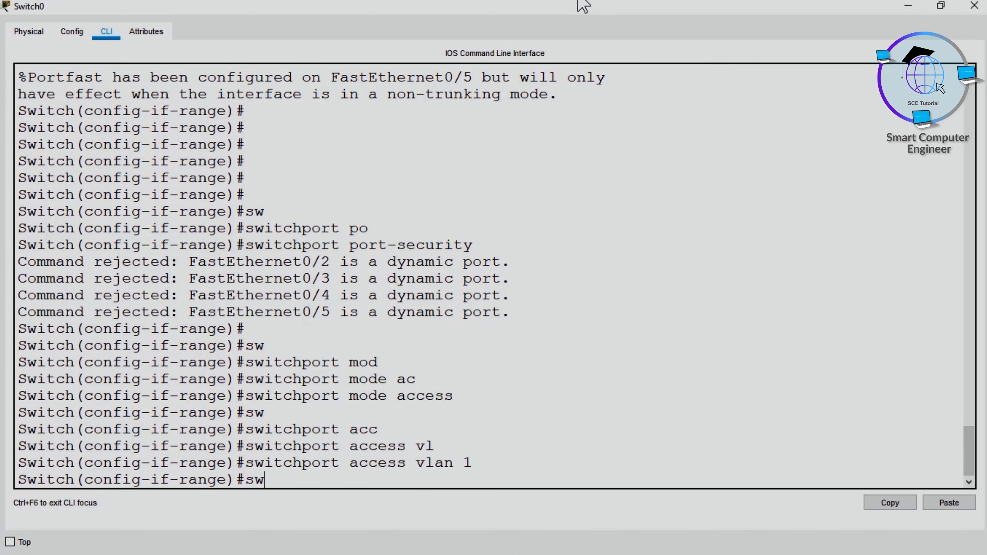
key(Tab)
text(por)
key(Tab)
text(sec)
key(Tab)
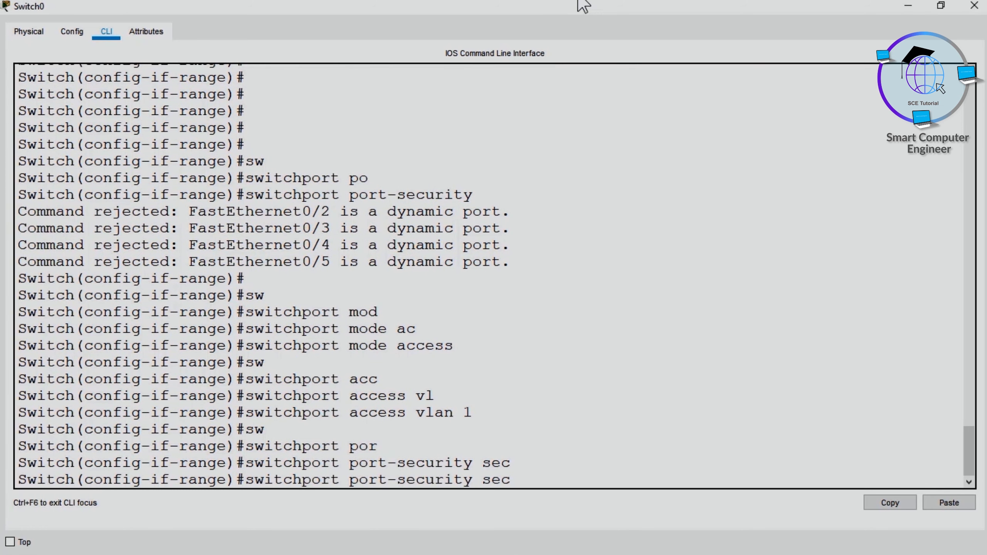
key(BackSpace)
key(BackSpace)
key(BackSpace)
key(Return)
Step: List the port-security options and set sticky MAC address learning on the range with switchport port-security mac-address sticky
text(sw)
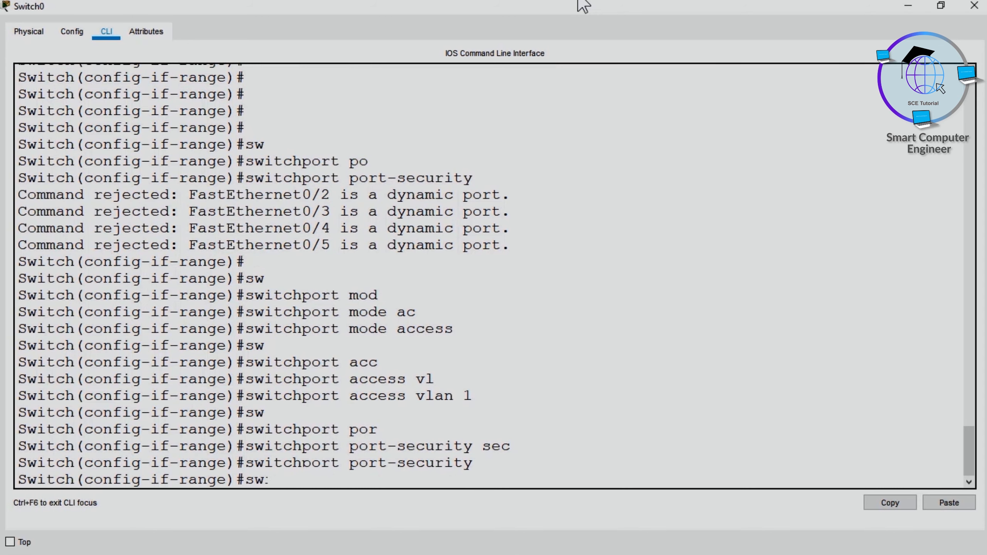
key(Tab)
text(por)
key(Tab)
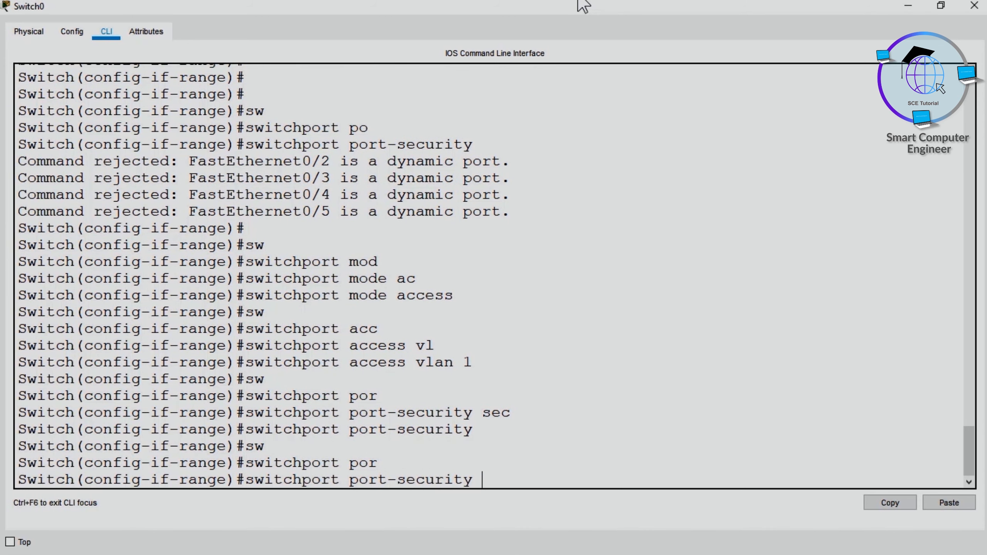
text(?)
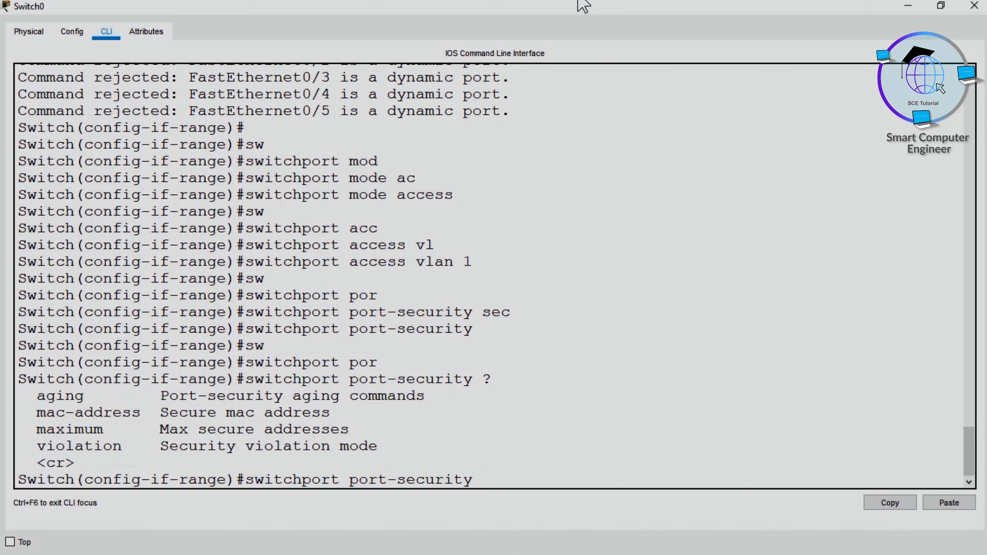
text(mac)
key(Tab)
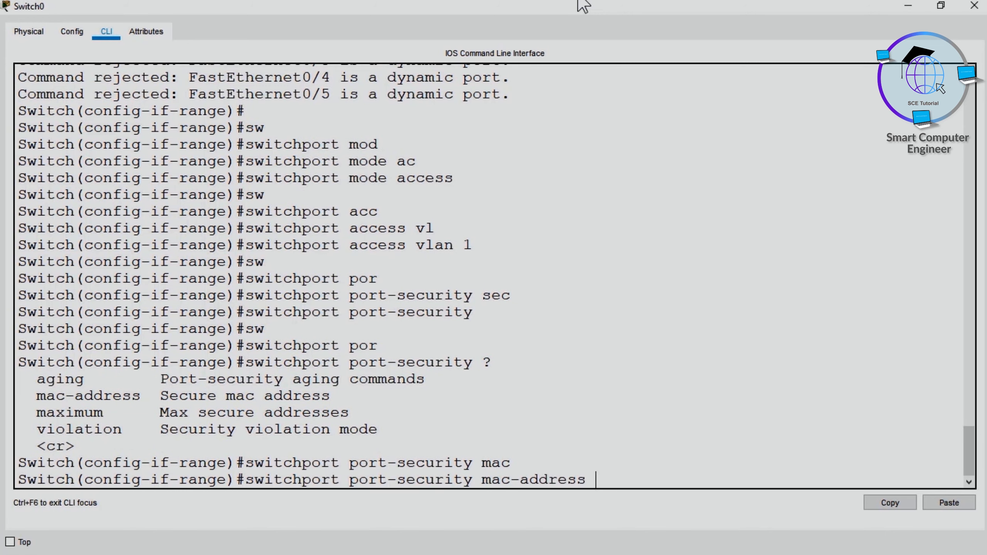
text(swit)
key(Tab)
key(Return)
Step: List the violation modes and set the range's port-security violation mode to shutdown
text(sw)
key(Tab)
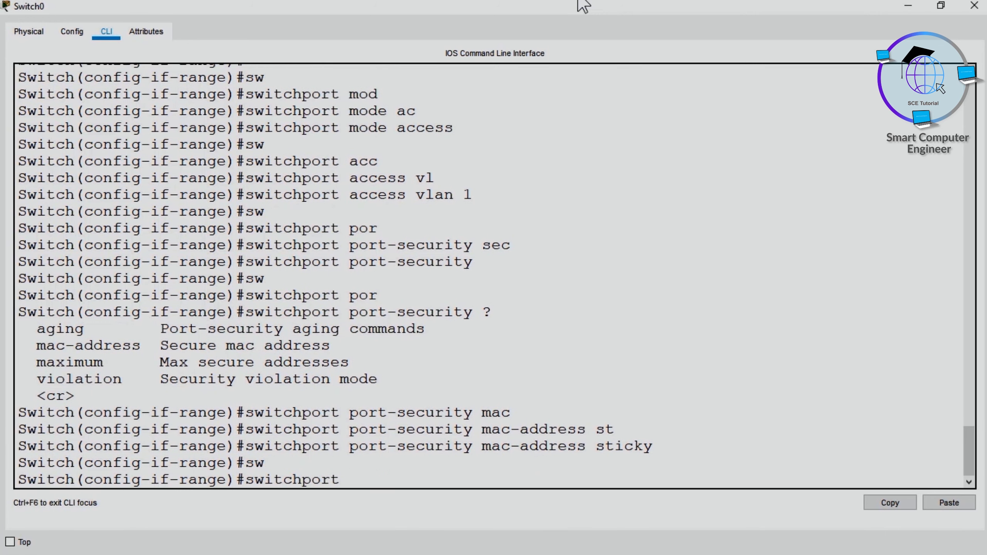
text(por)
key(Tab)
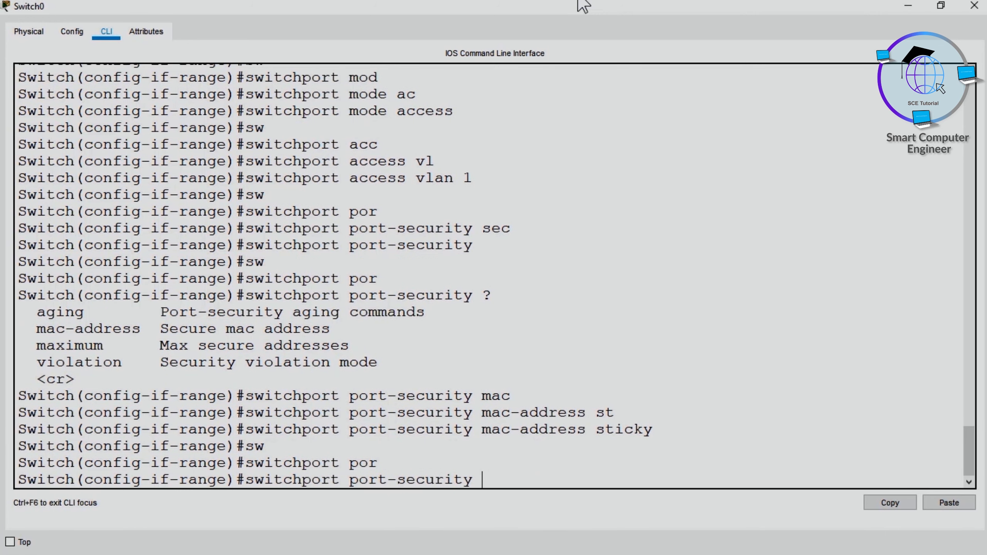
text(viol)
key(Tab)
text(/)
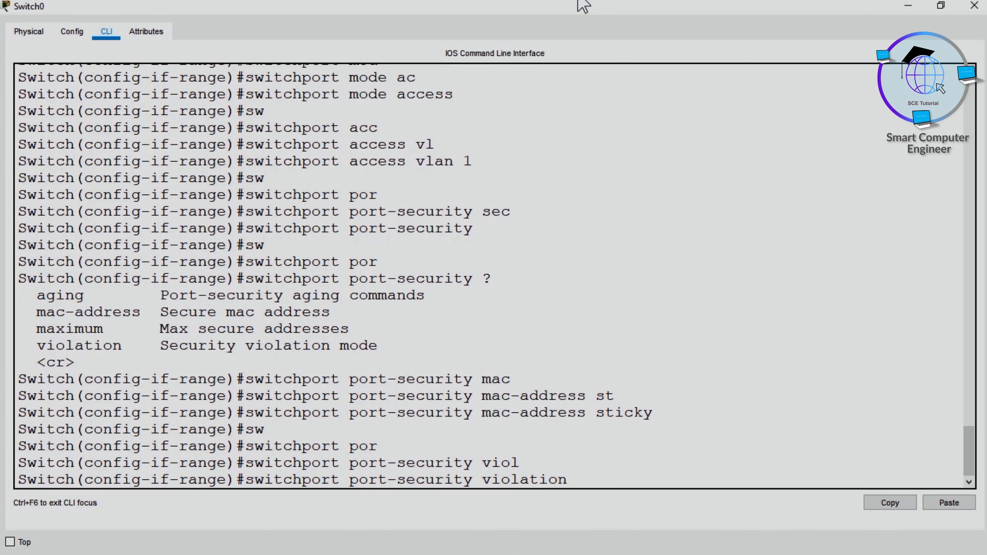
text(?shu)
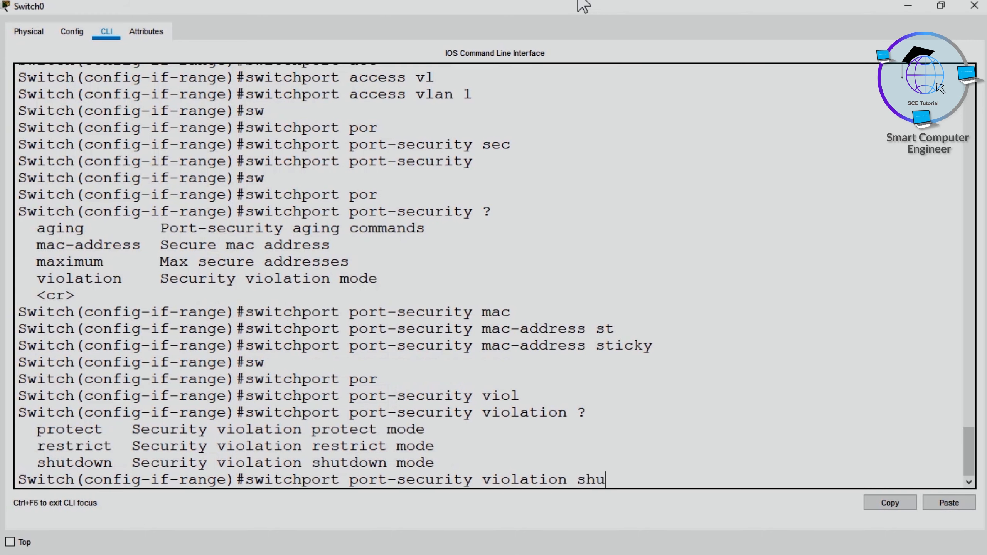
key(Tab)
key(Return)
Step: Try to set port-security aging on the range with switchport port-security aging 10
text(sw)
key(Tab)
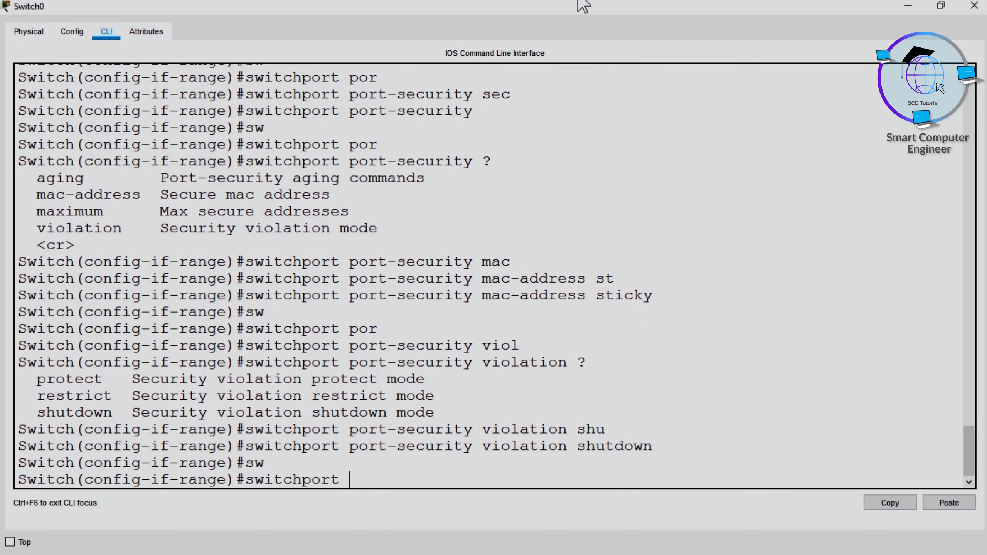
text(por)
key(Tab)
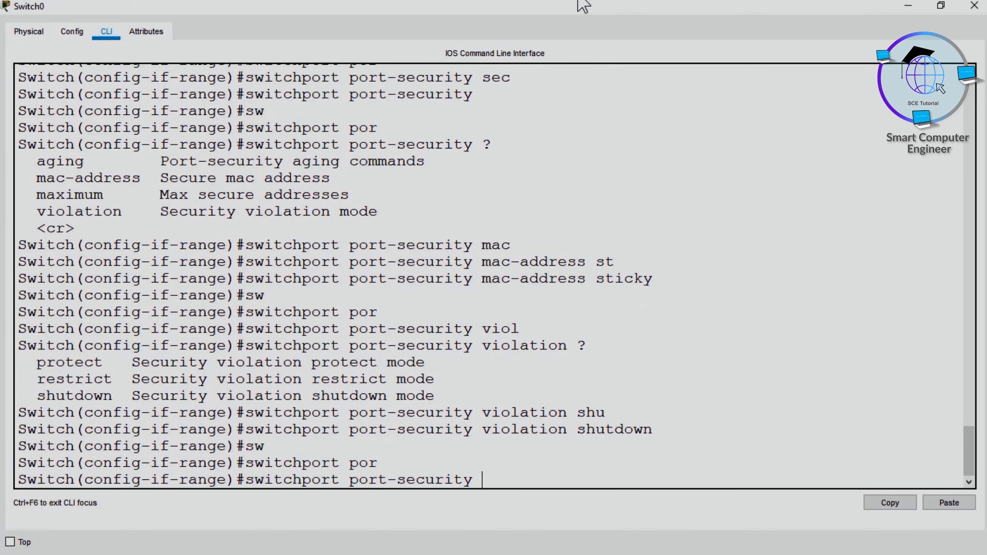
text(ag)
key(Tab)
text(10)
key(Return)
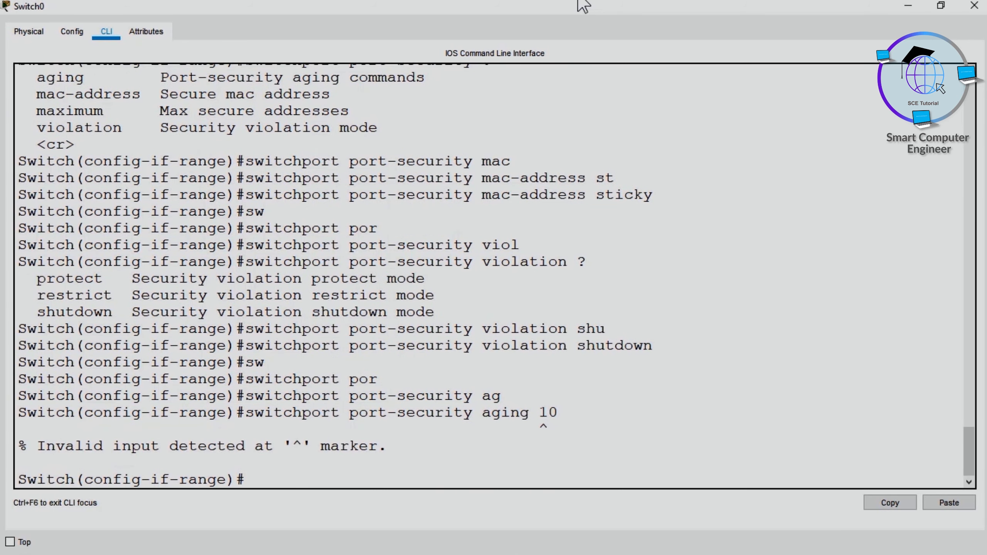
Step: List the port-security aging options and set the range's aging time to 5 minutes with switchport port-security aging time 5
key(Up)
key(BackSpace)
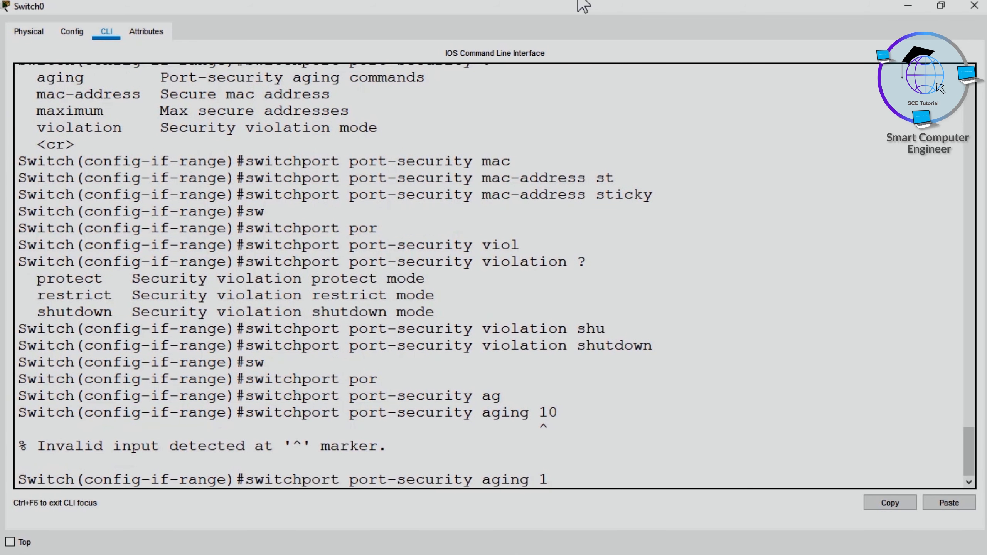
text(?)
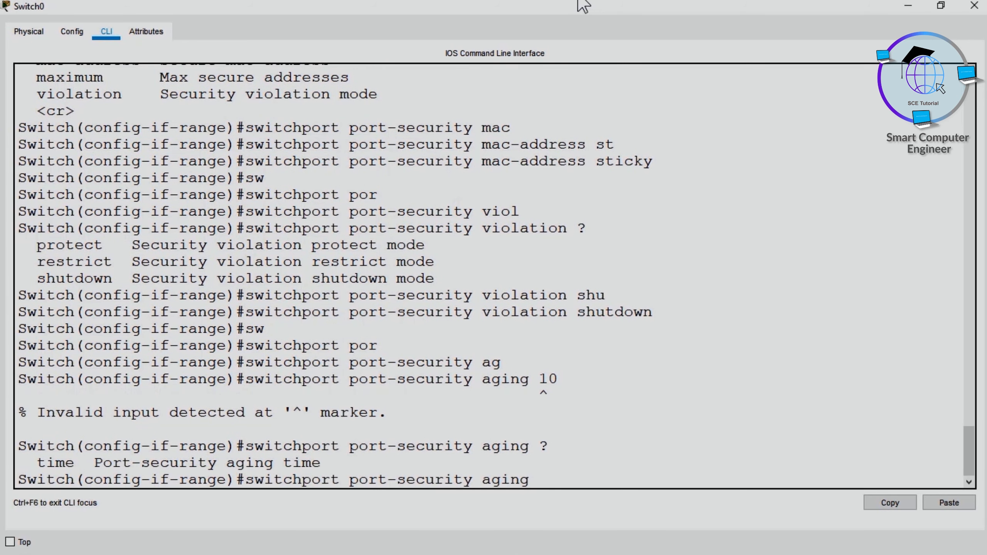
text(ti)
key(Tab)
text(?)
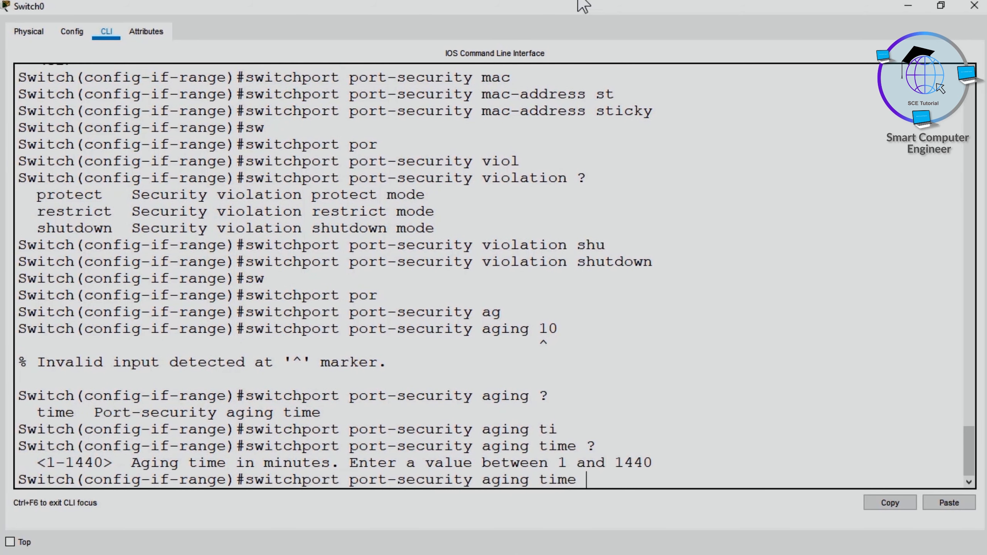
text(5)
key(Return)
key(Return)
key(Return)
Step: Leave configuration mode with end and run show port-security to check the current address counts of the secured ports
text(end)
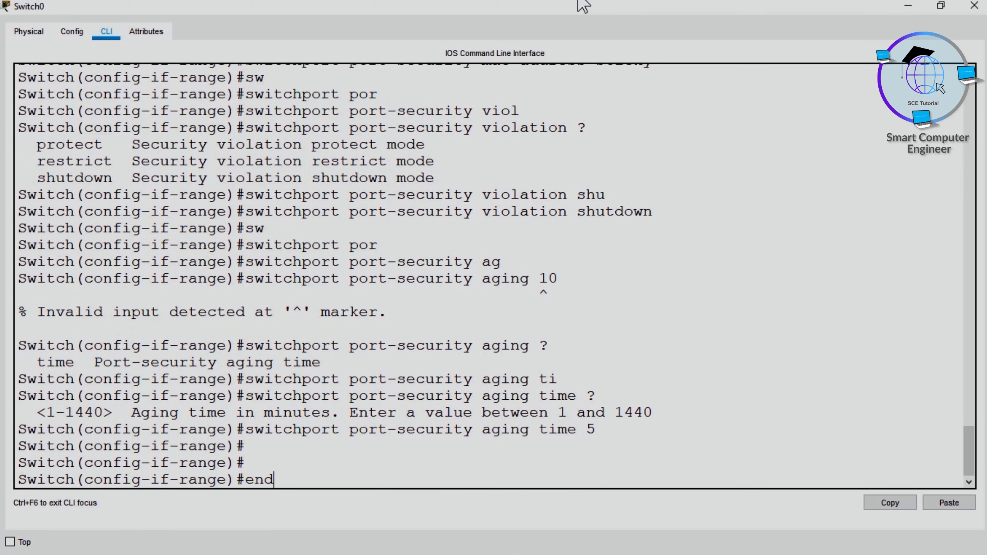
key(Return)
key(Return)
key(Return)
text(show po)
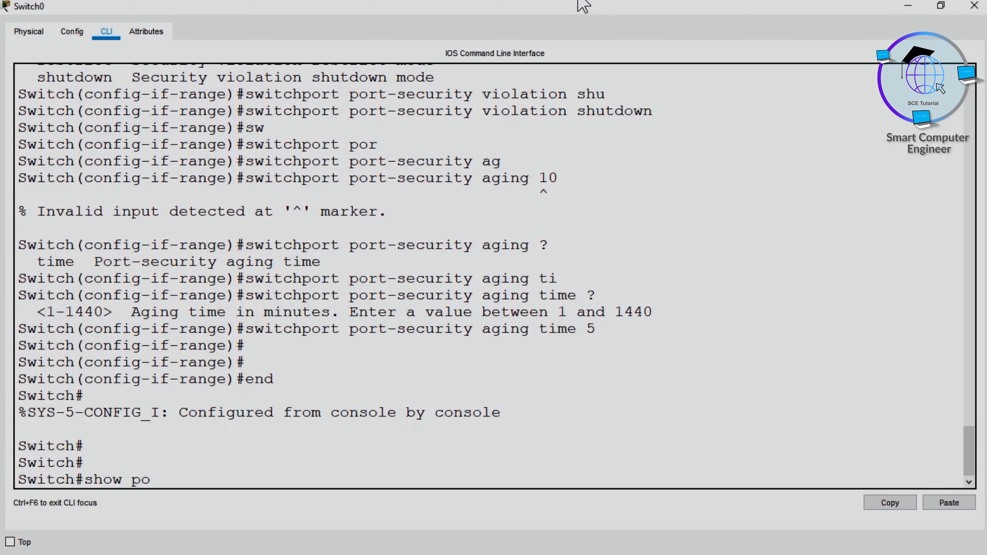
text(r)
key(Tab)
key(Return)
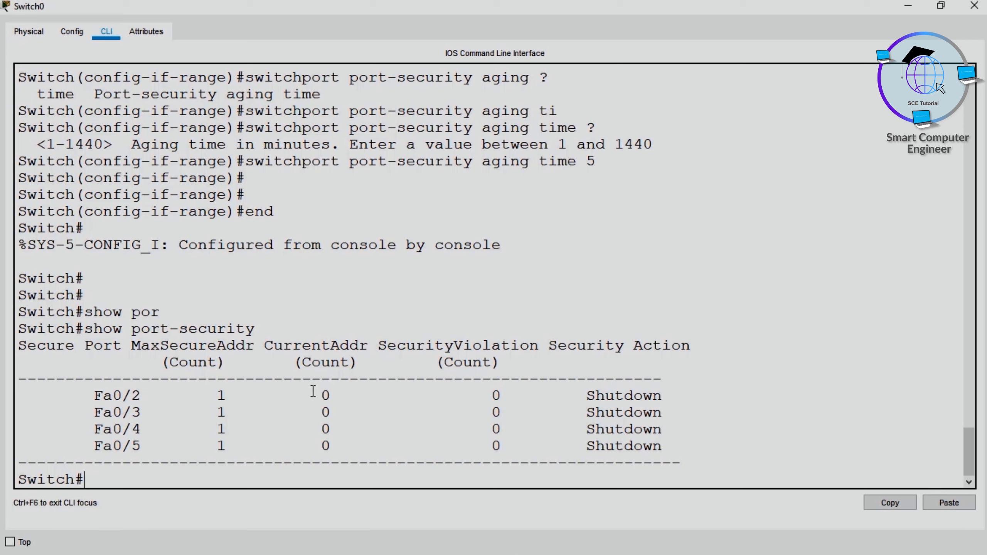
drag(313, 391, 342, 447)
click(330, 409)
drag(325, 396, 336, 465)
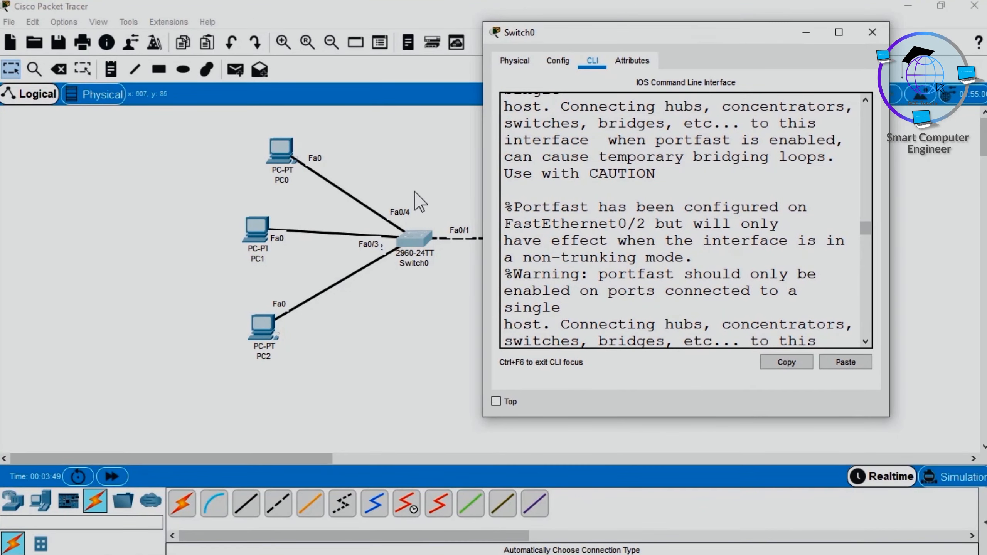
Step: Check PC0's IP configuration, then ping 10.0.0.2 from its command prompt and interrupt the ping
click(276, 153)
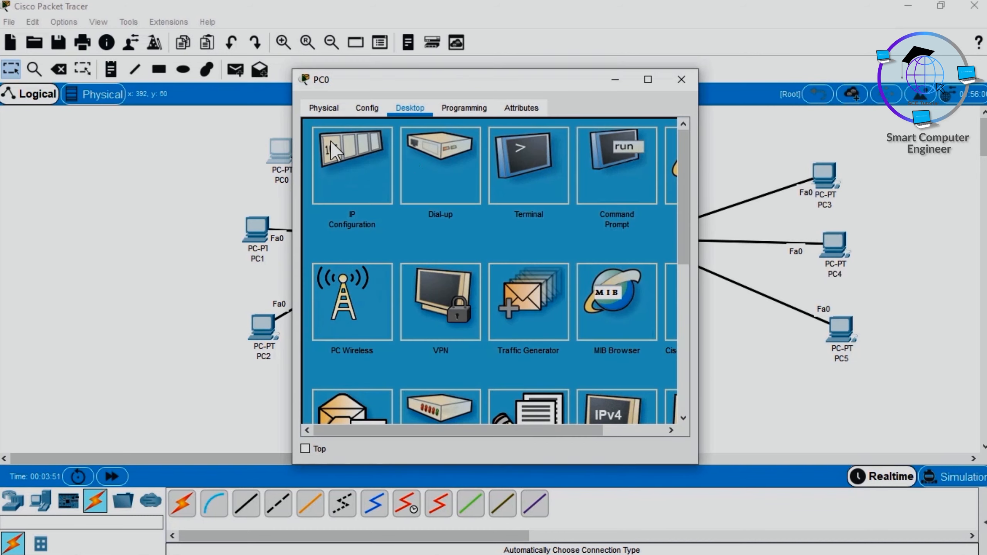
click(353, 173)
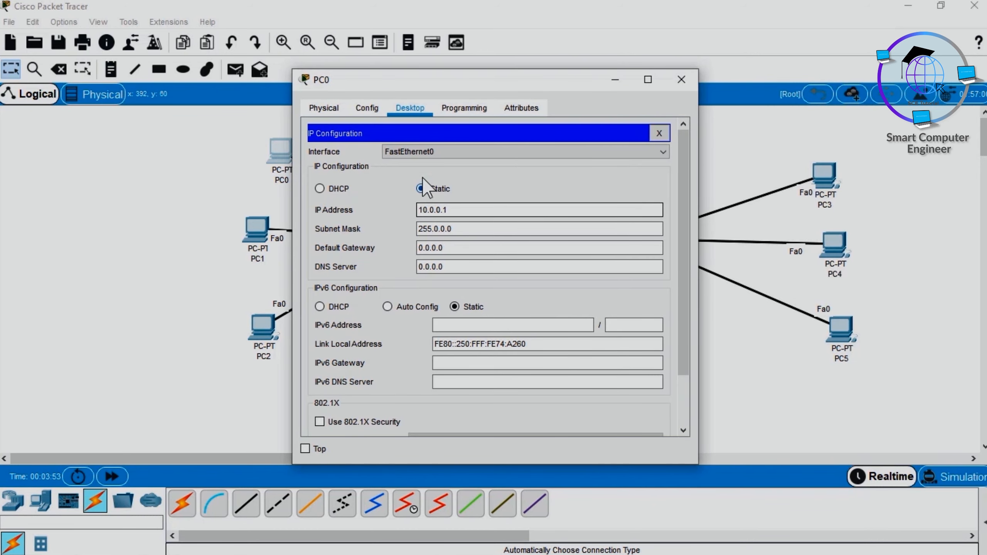
click(660, 135)
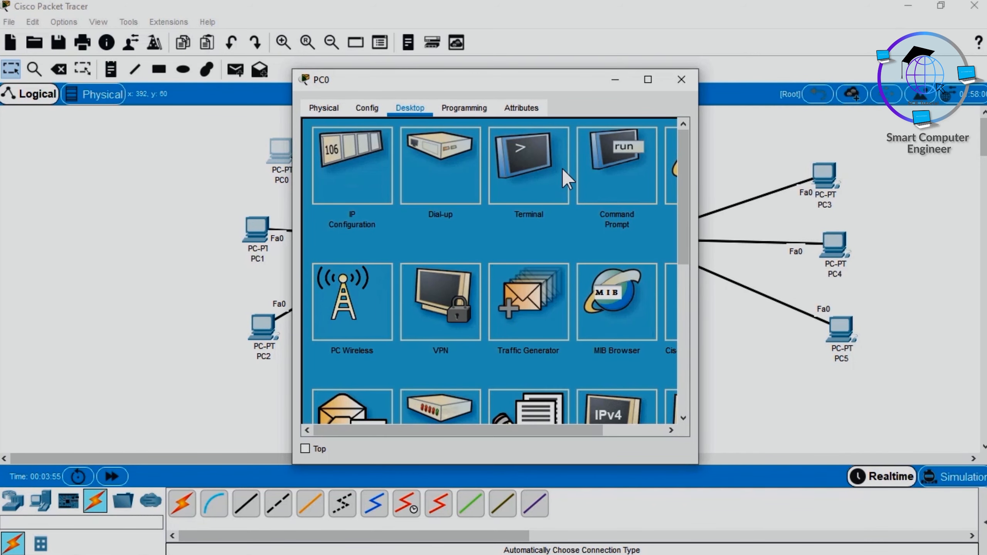
click(606, 177)
text(ping )
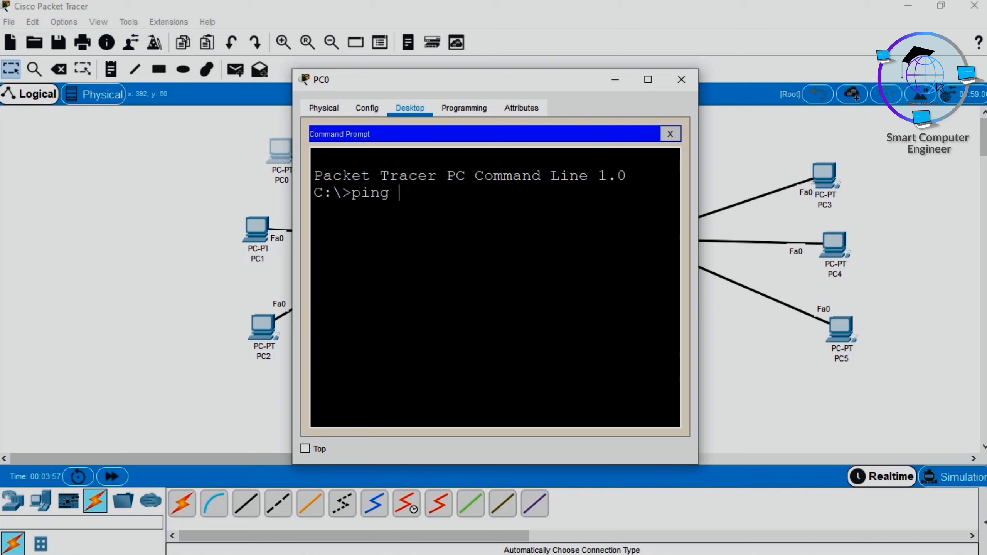
text(10.0.0.2)
key(Return)
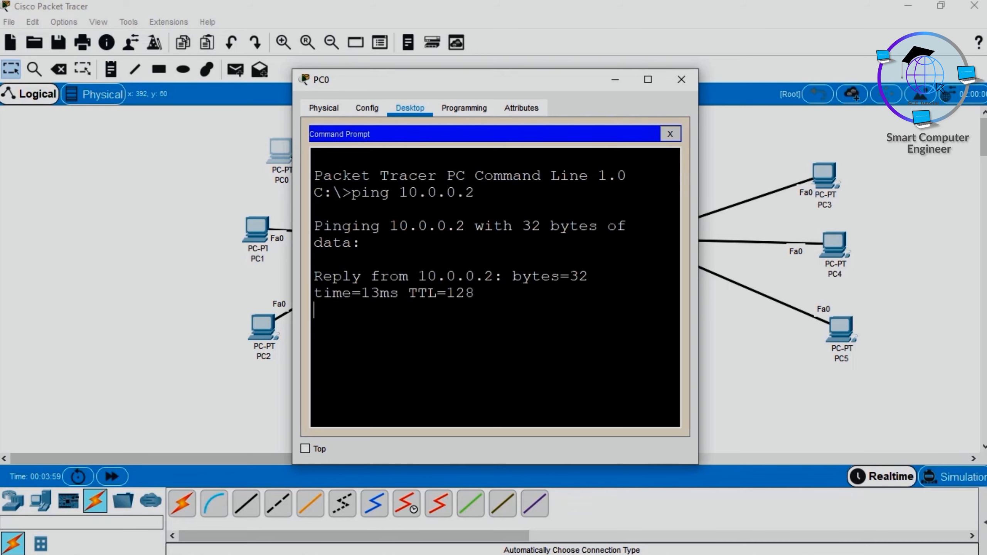
key(ctrl+c)
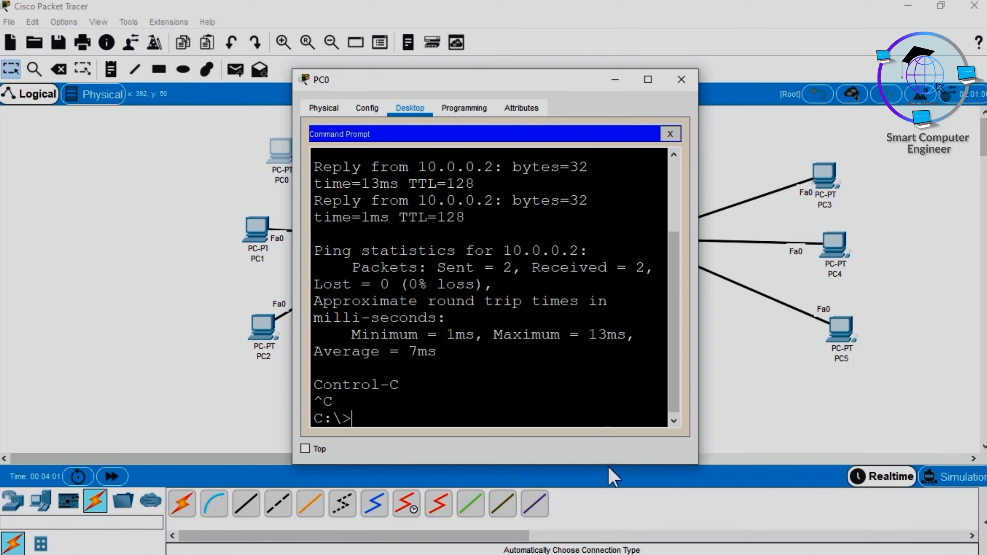
Step: Return to Switch0's CLI, rerun show port-security and highlight the Fa0/3 and Fa0/4 entries
mouse_move(522, 550)
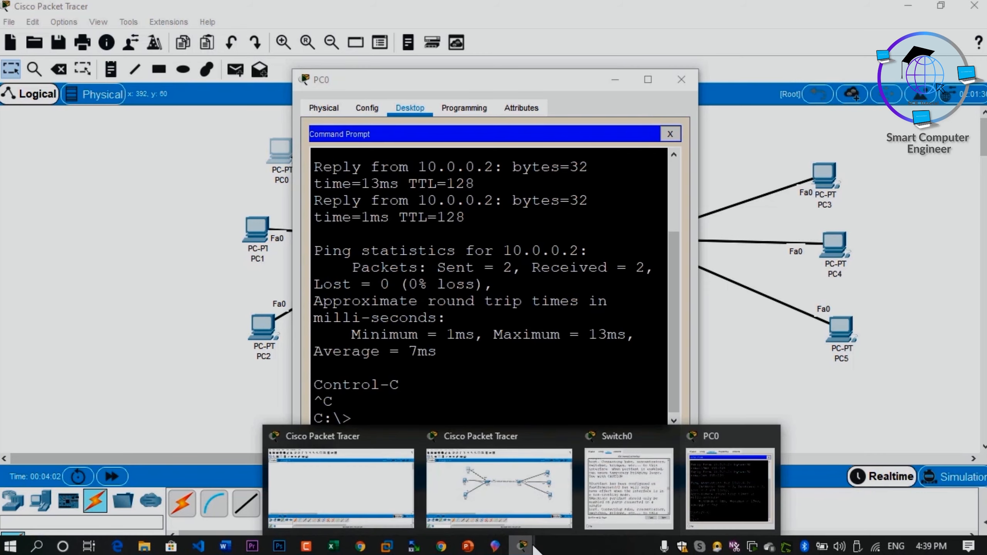
click(623, 487)
key(Return)
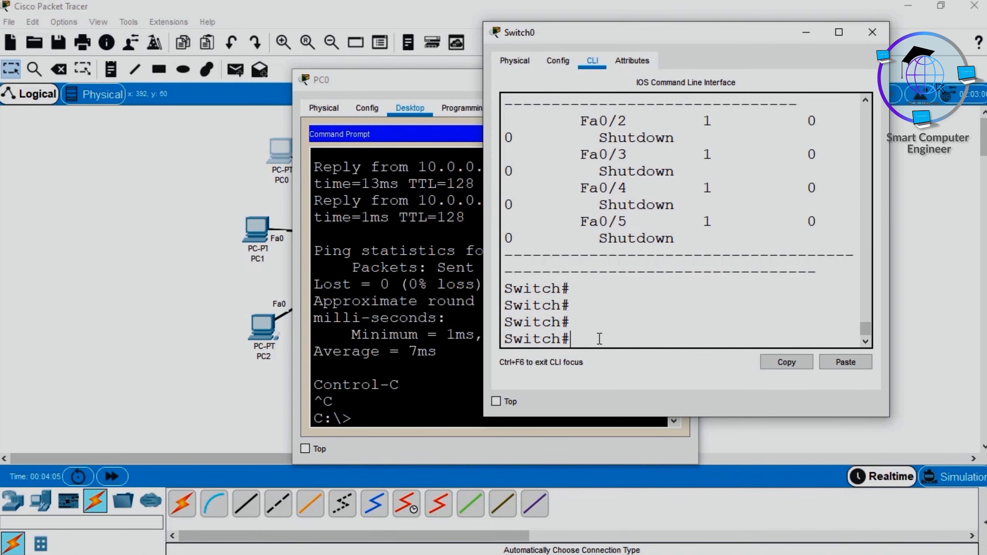
key(super+Up)
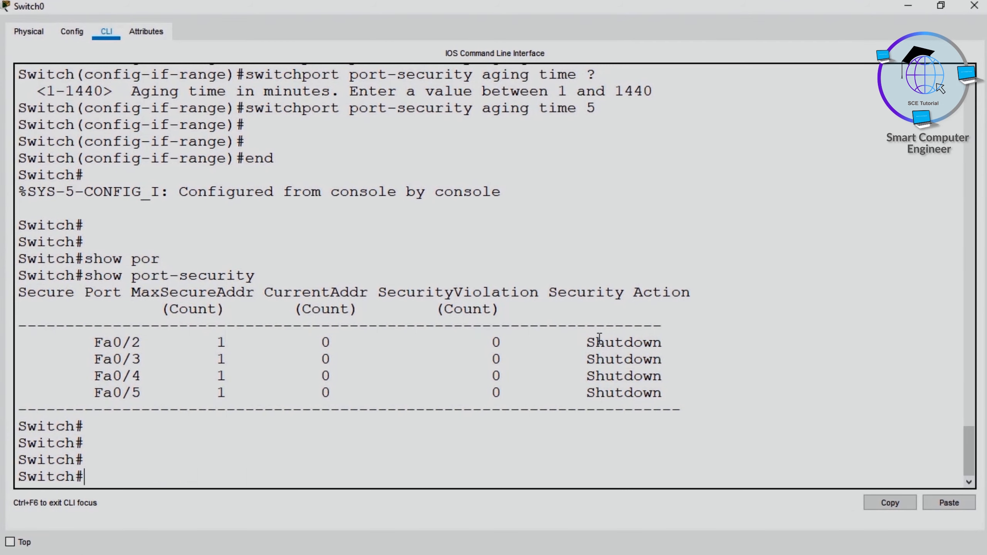
key(Up)
key(Return)
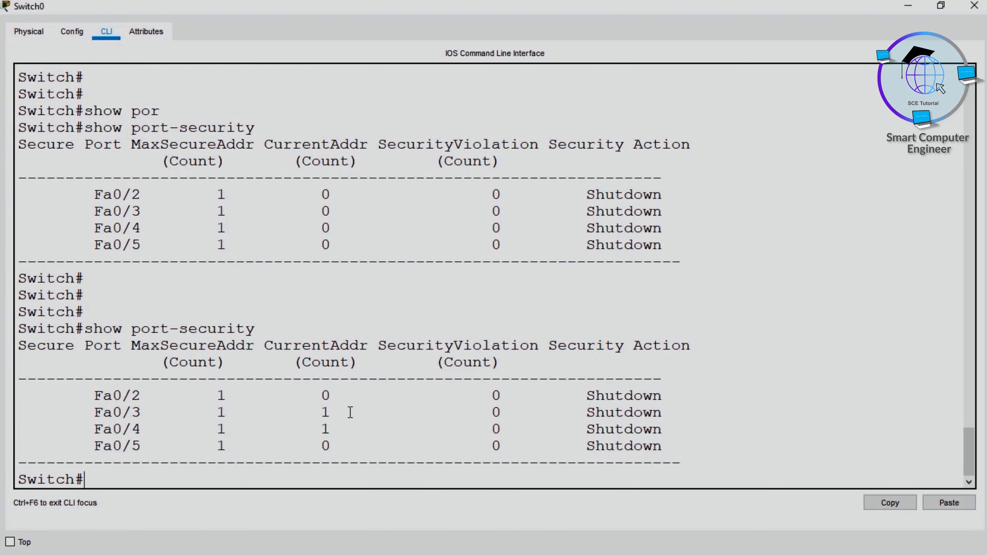
drag(94, 412, 345, 424)
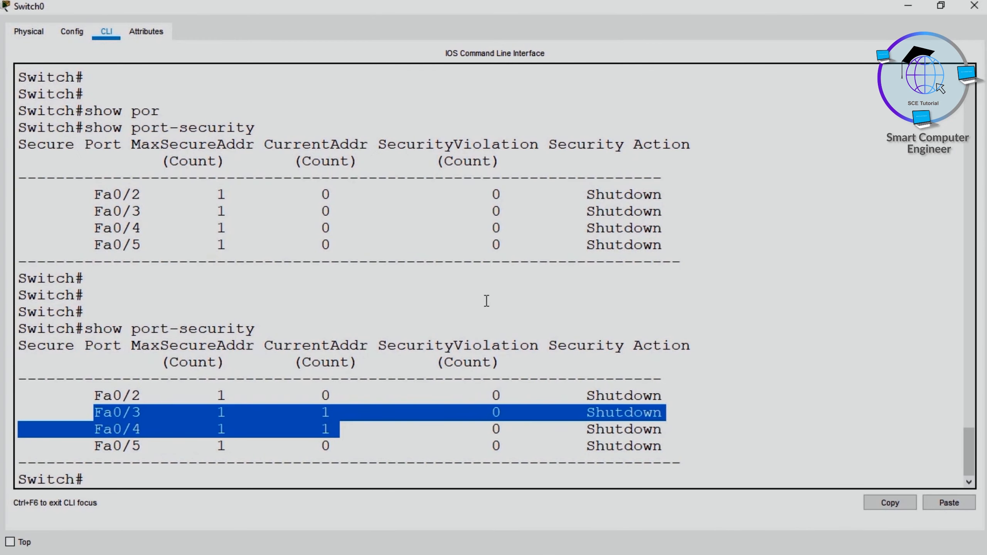
Step: Run show interfaces status on Switch0, highlight the Fa0/3 and Fa0/4 rows, and close the Switch0 and PC0 windows
click(466, 321)
key(Return)
key(Return)
text(show )
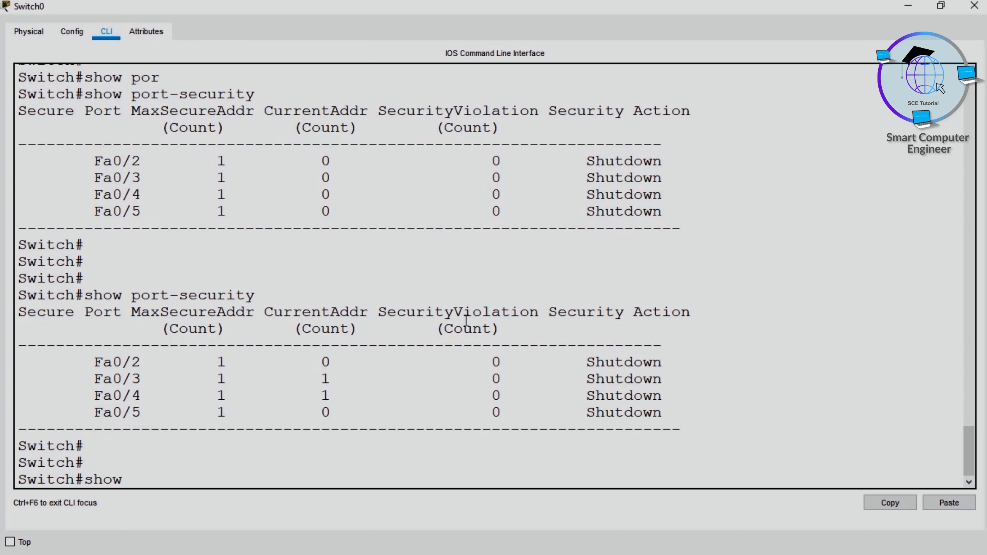
text(int)
key(Tab)
text(st)
key(Tab)
key(Return)
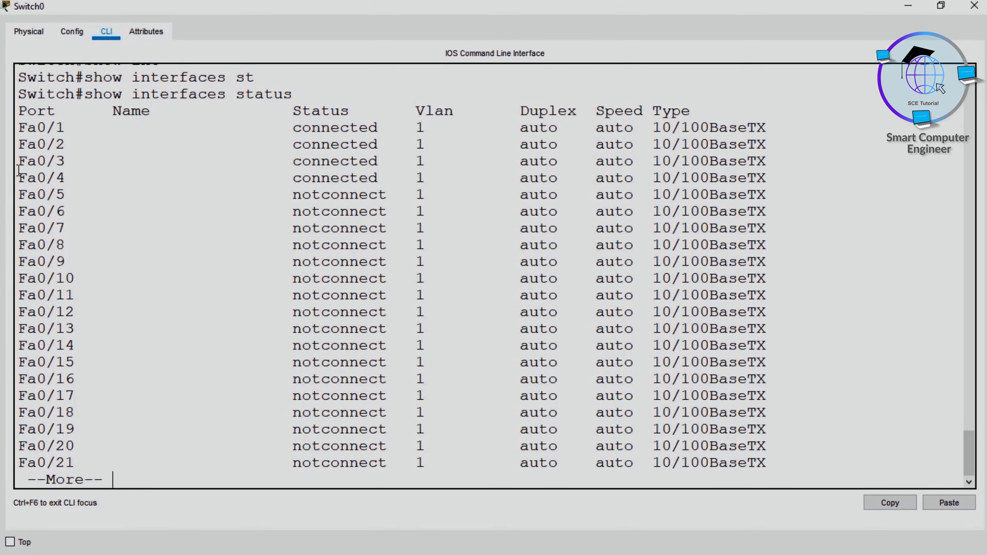
drag(18, 161, 420, 185)
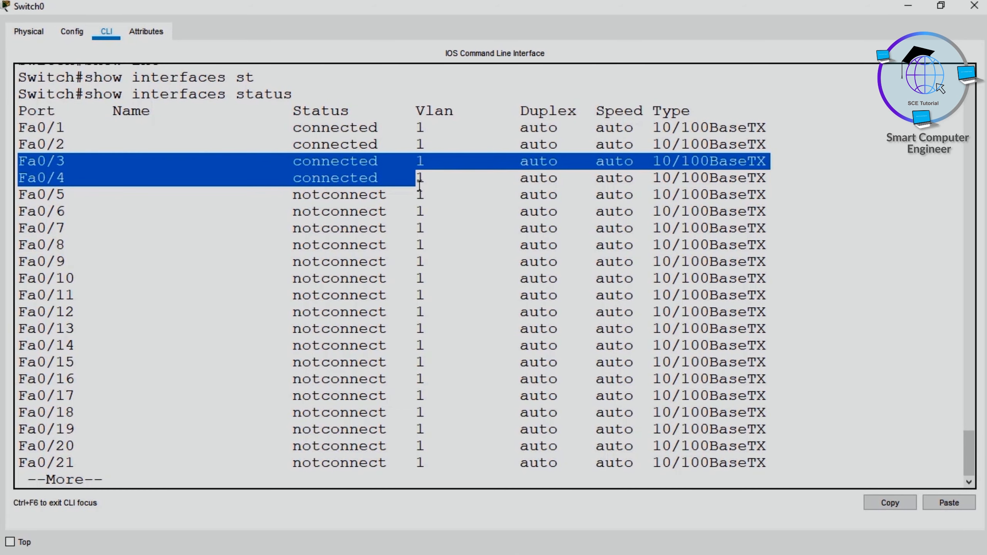
click(979, 5)
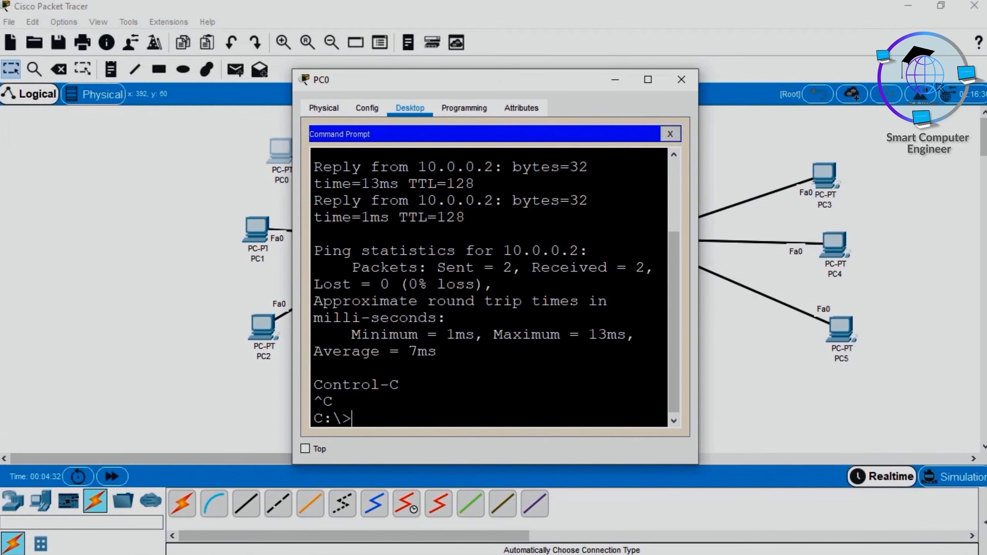
click(688, 78)
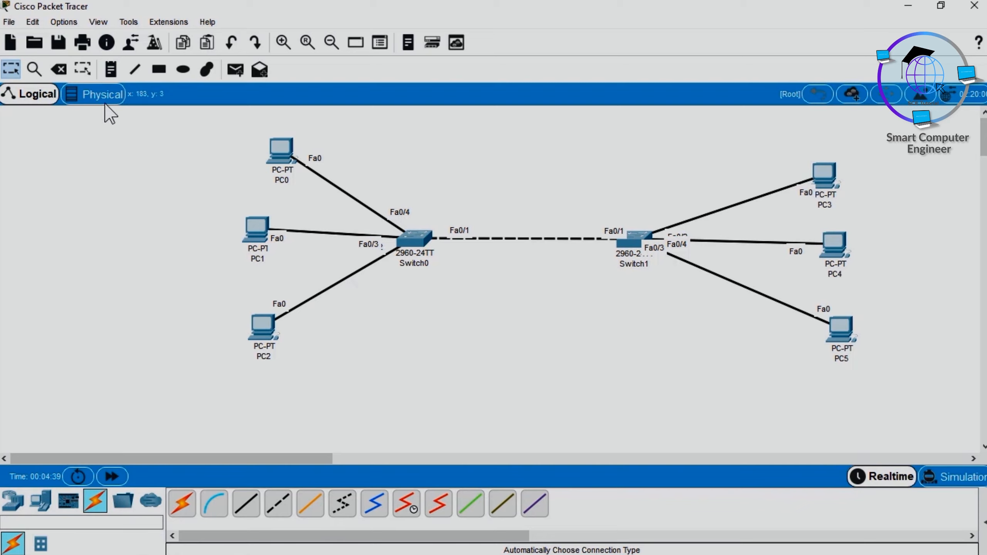
Step: Delete the cables linking PC0 and PC1 to Switch0
click(58, 69)
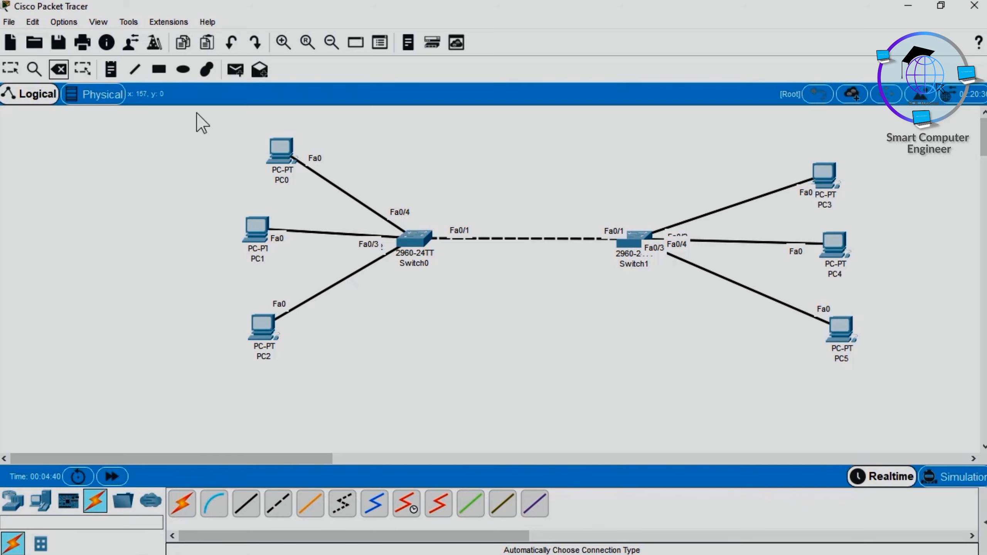
click(342, 189)
click(334, 232)
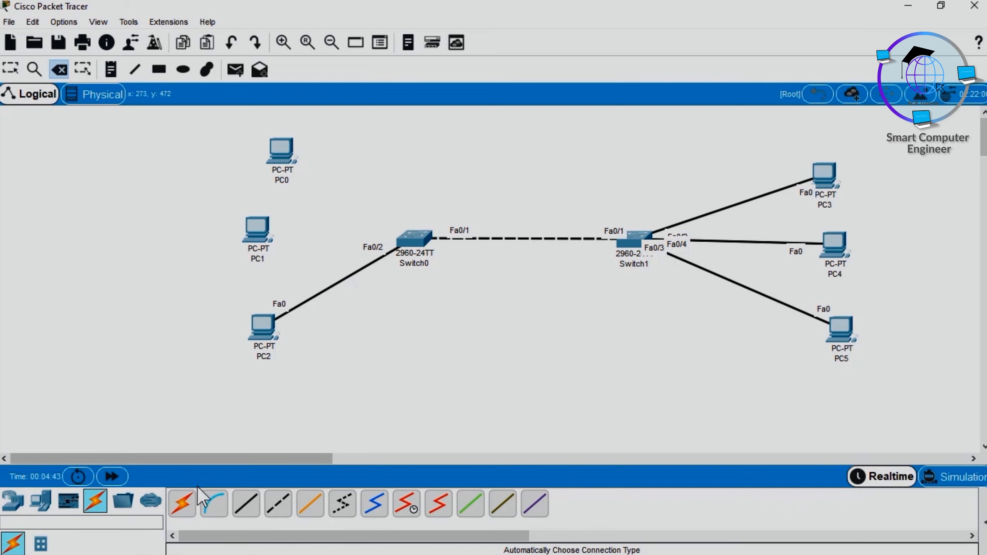
Step: Connect PC0's FastEthernet0 to Switch0's FastEthernet0/3 with a copper straight-through cable
click(181, 506)
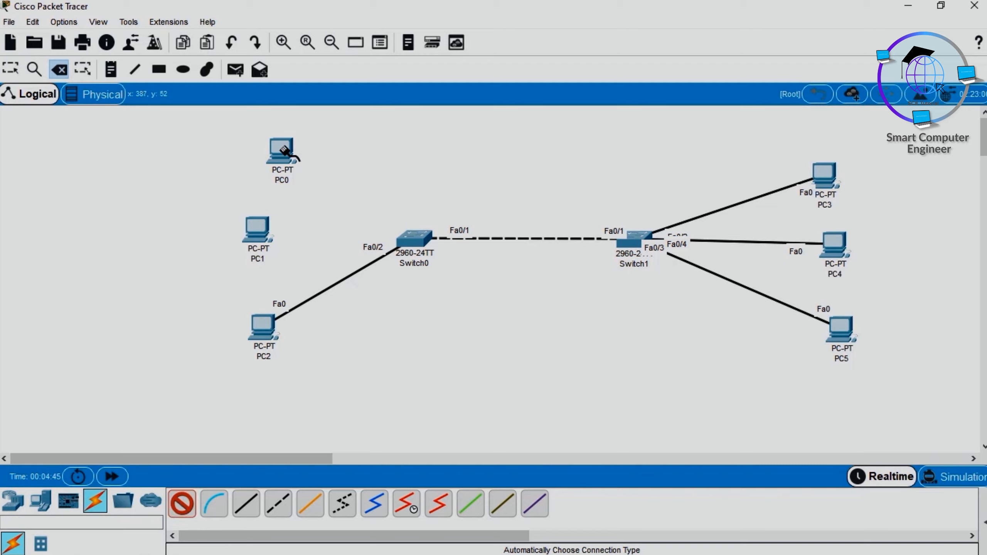
key(Escape)
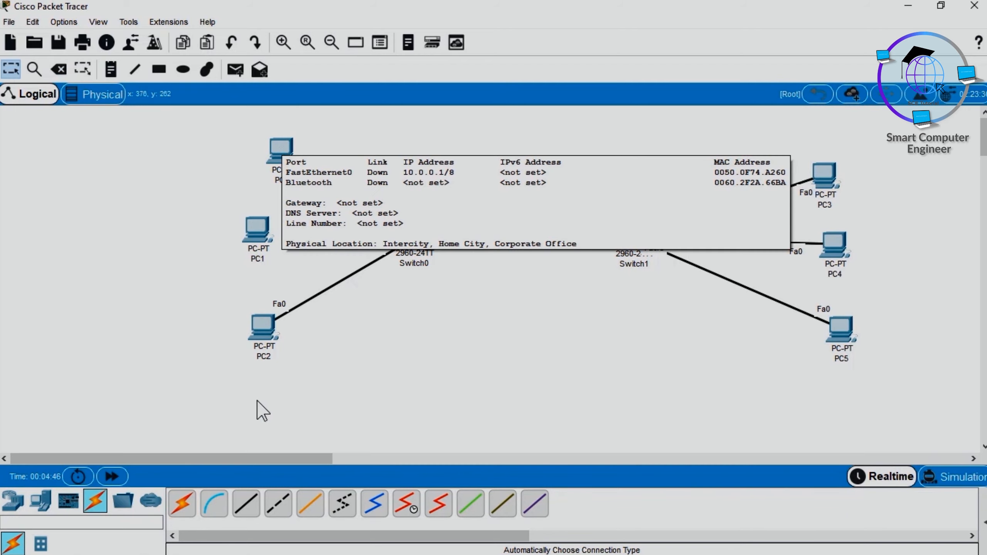
click(246, 505)
click(281, 151)
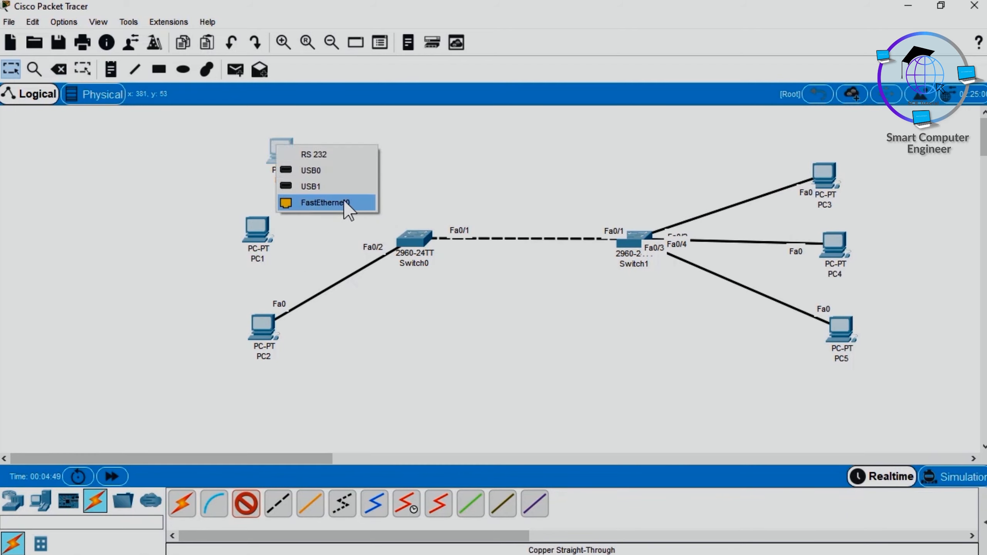
click(322, 202)
click(405, 245)
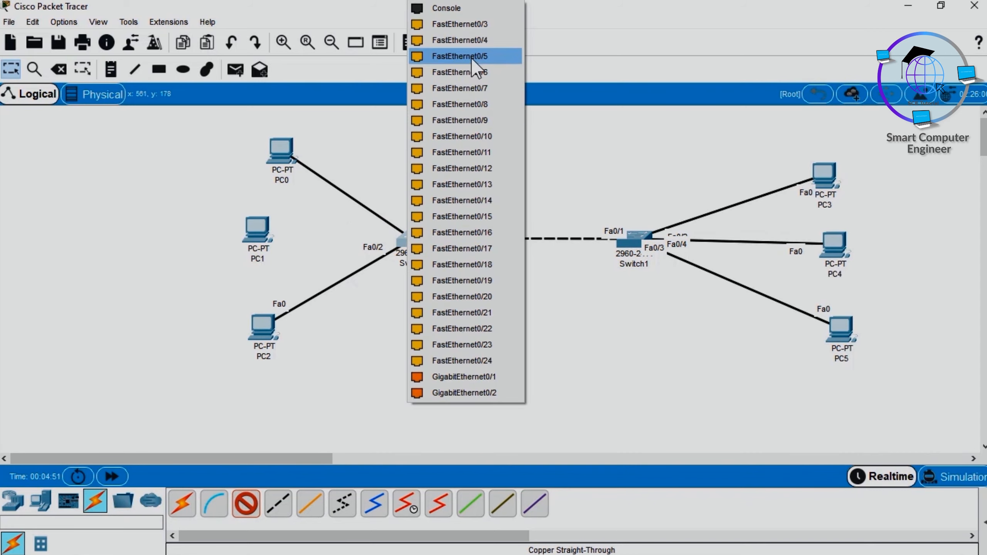
click(476, 24)
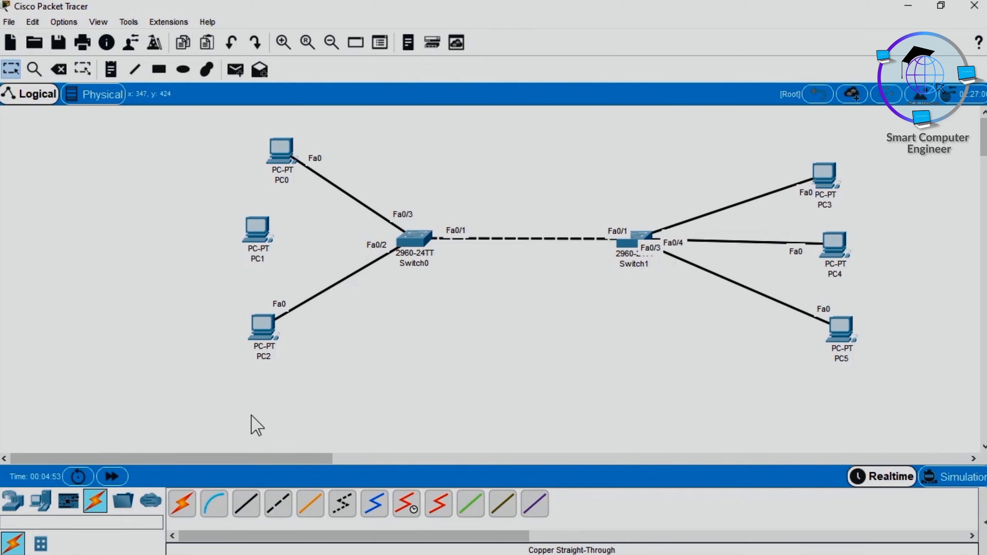
Step: Connect PC1's FastEthernet0 to Switch0's FastEthernet0/4 with a copper straight-through cable
click(244, 512)
click(255, 229)
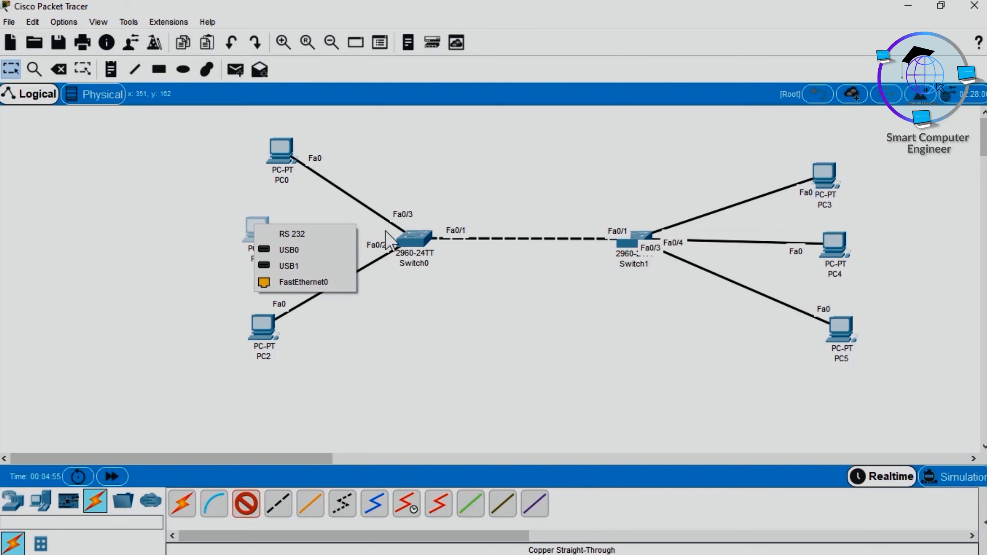
click(321, 281)
click(414, 238)
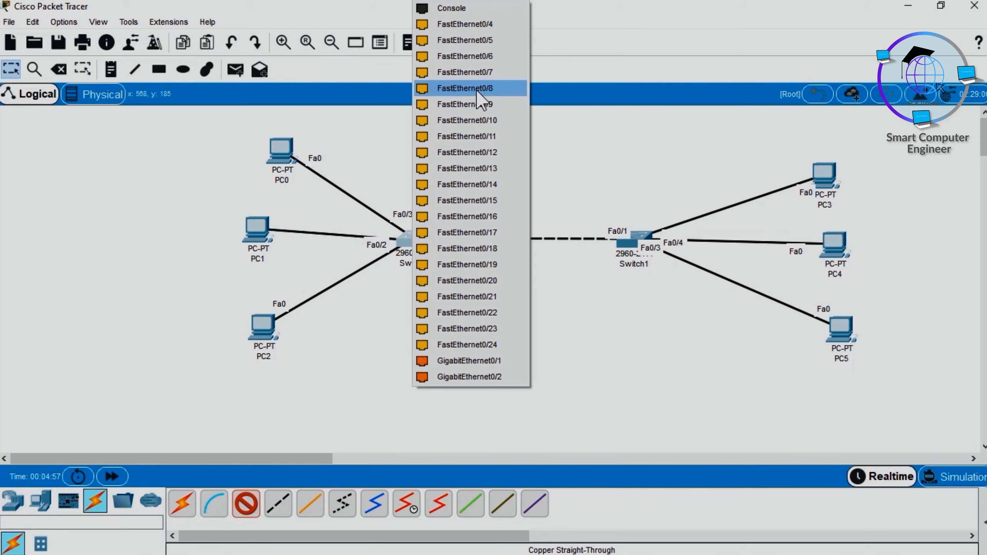
click(482, 25)
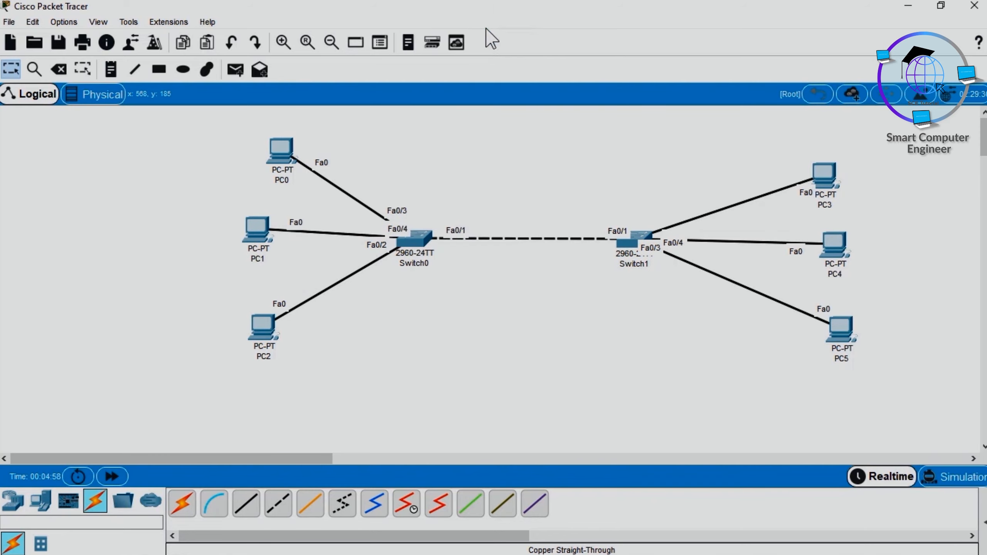
Step: Open Switch0's CLI full screen, page through the remaining output to the prompt, and run show interfaces status
click(424, 244)
key(Return)
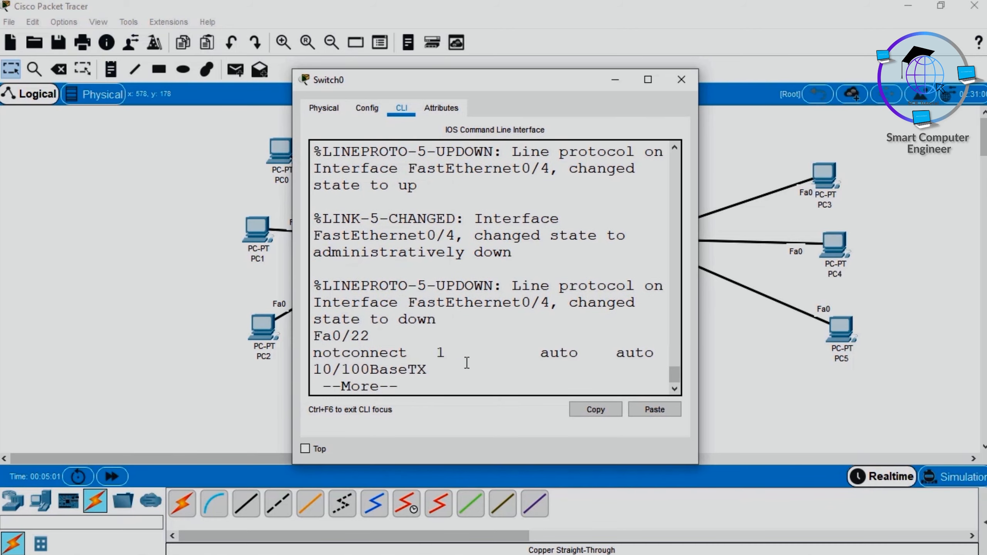
key(super+Up)
key(Return)
key(Return)
key(Return)
key(Return)
key(Return)
key(Return)
key(Return)
key(Return)
key(Return)
key(Return)
key(Return)
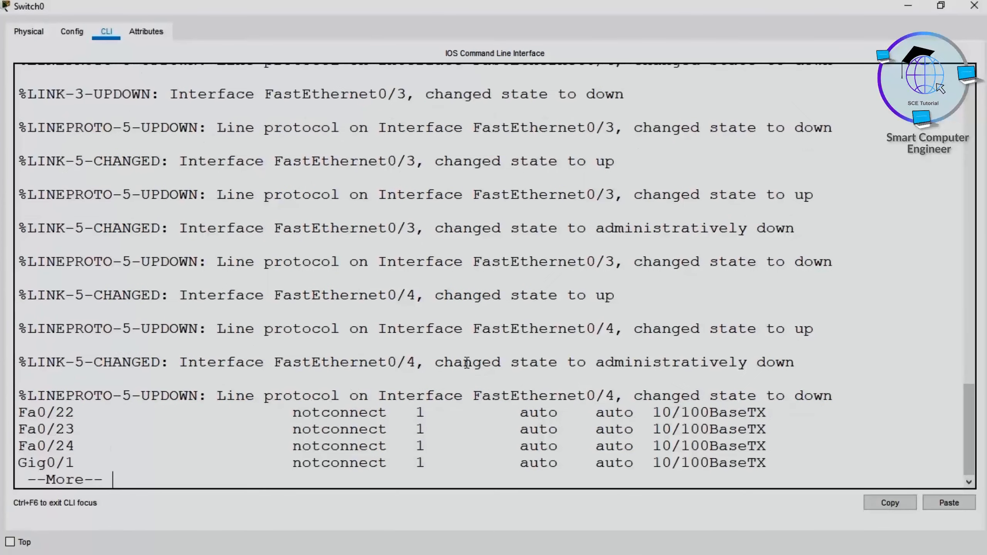
key(Return)
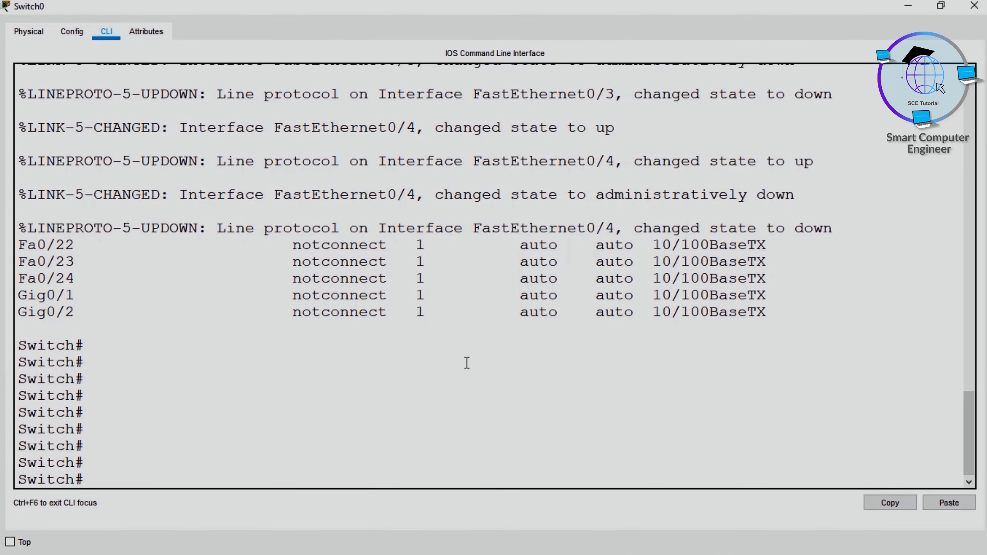
text(show in)
key(Tab)
text(st)
key(Tab)
key(Return)
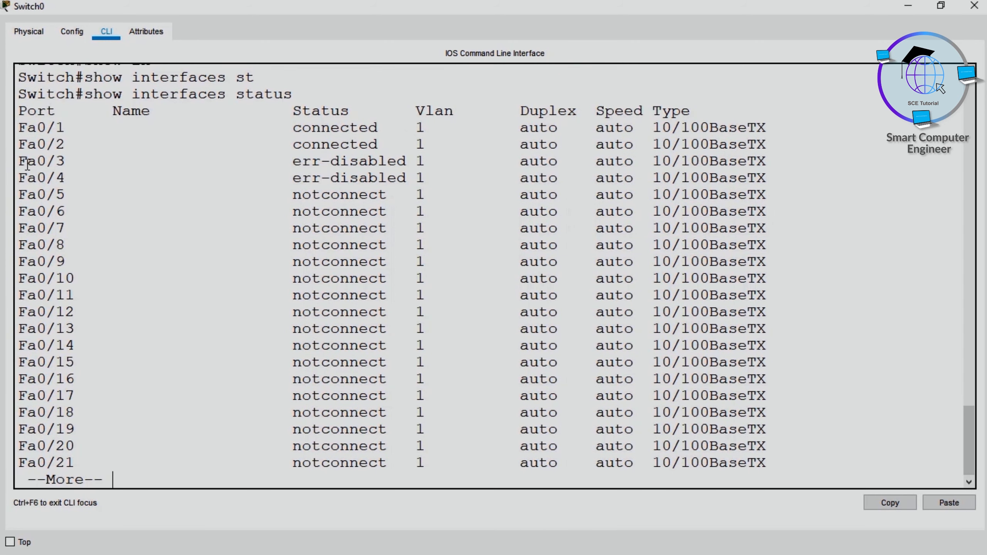
Step: Highlight the Fa0/3 and Fa0/4 rows and the Fa0/1 row in Switch0's status output, and close the Switch0 window
drag(20, 160, 445, 182)
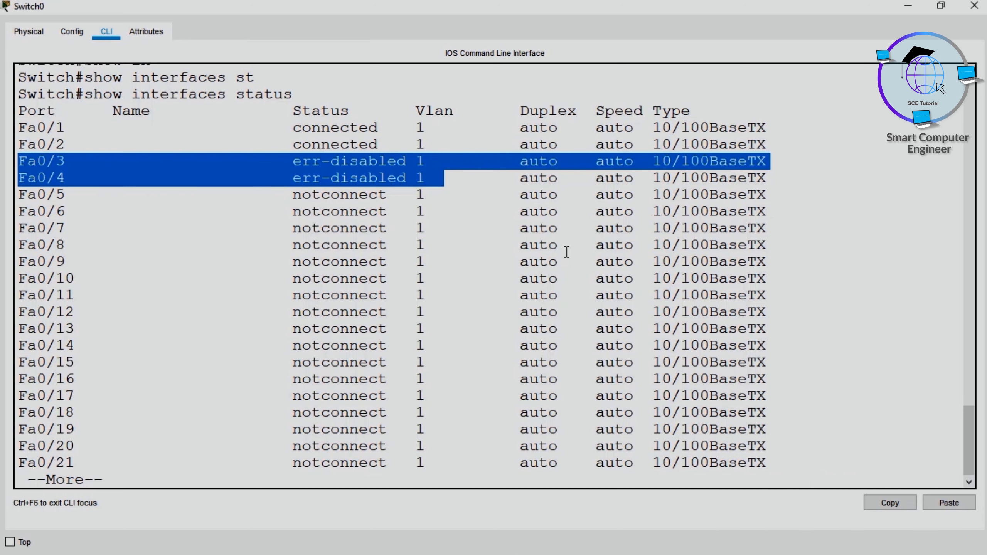
click(353, 162)
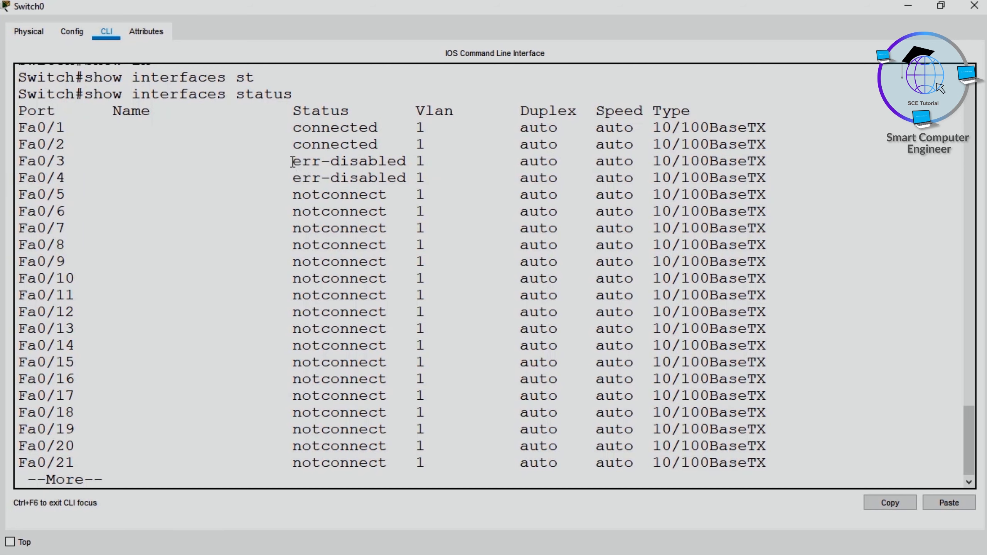
drag(18, 127, 673, 128)
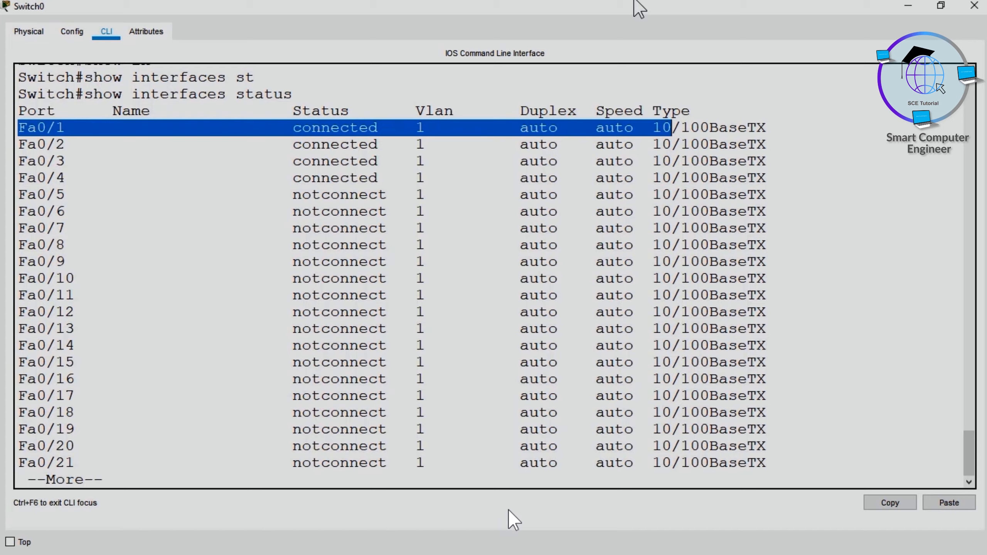
drag(640, 8, 525, 150)
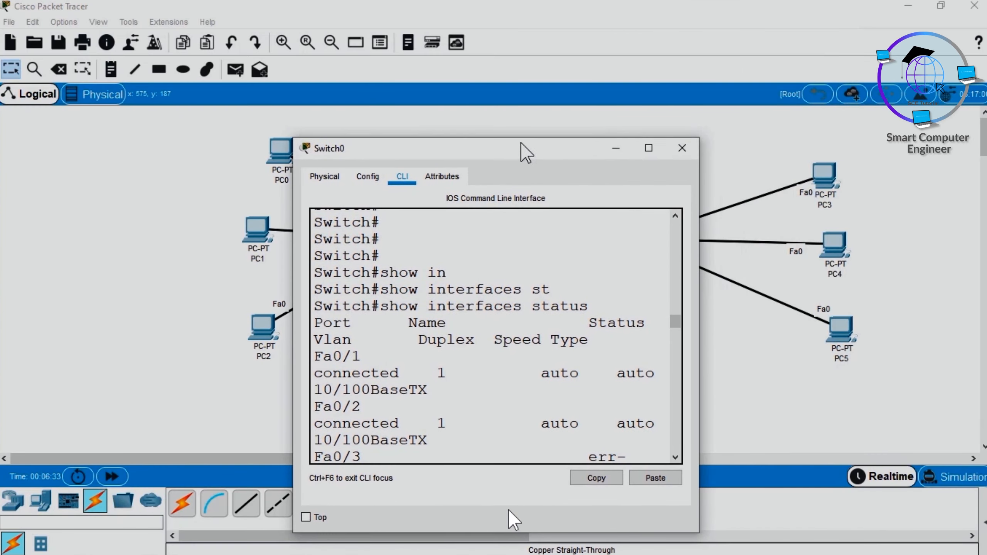
click(682, 147)
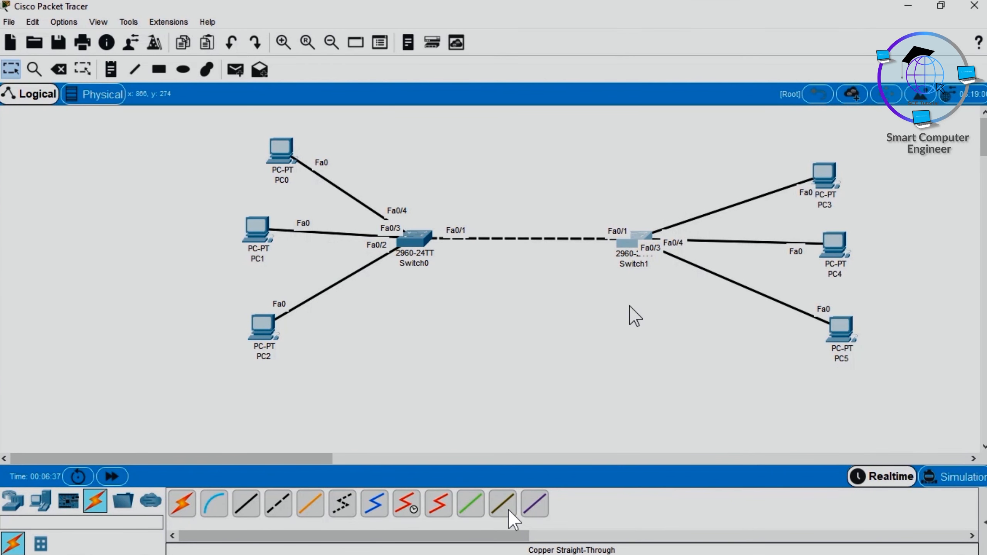
Step: Open Switch1's CLI and enter privileged mode with enable
click(627, 242)
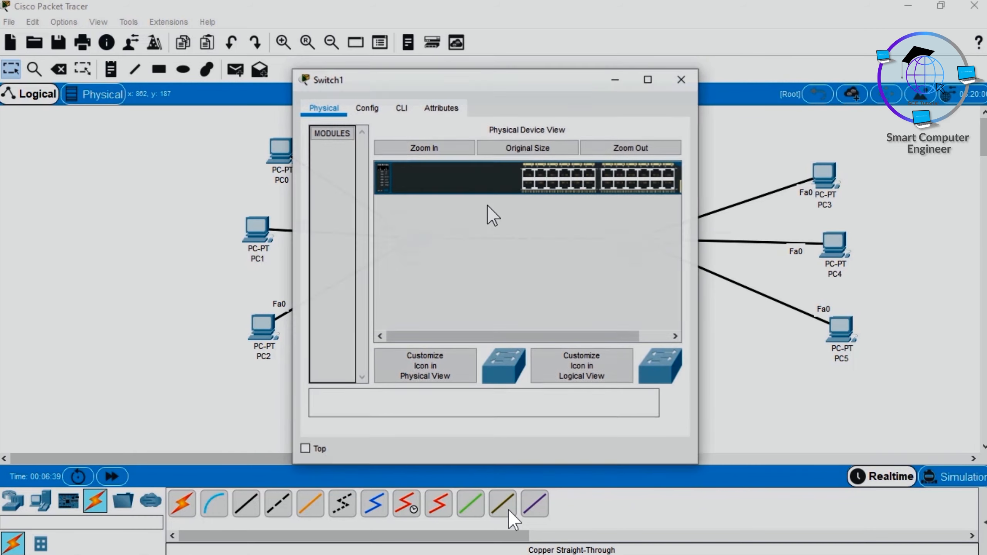
click(401, 107)
key(Return)
key(Return)
key(Return)
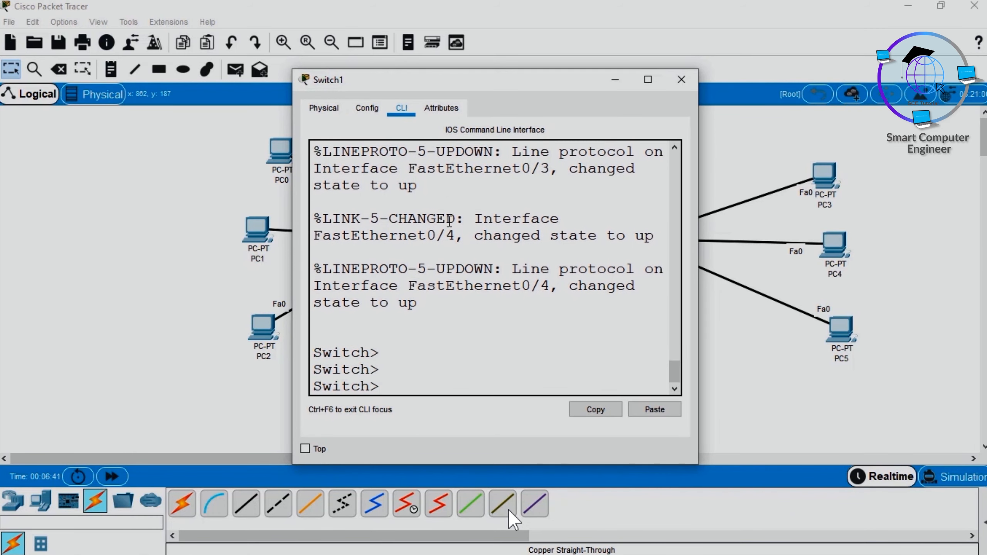
key(Return)
text(en)
key(Tab)
key(Return)
Step: Run show interfaces status on Switch1 and view the output full screen
text(show in)
key(Tab)
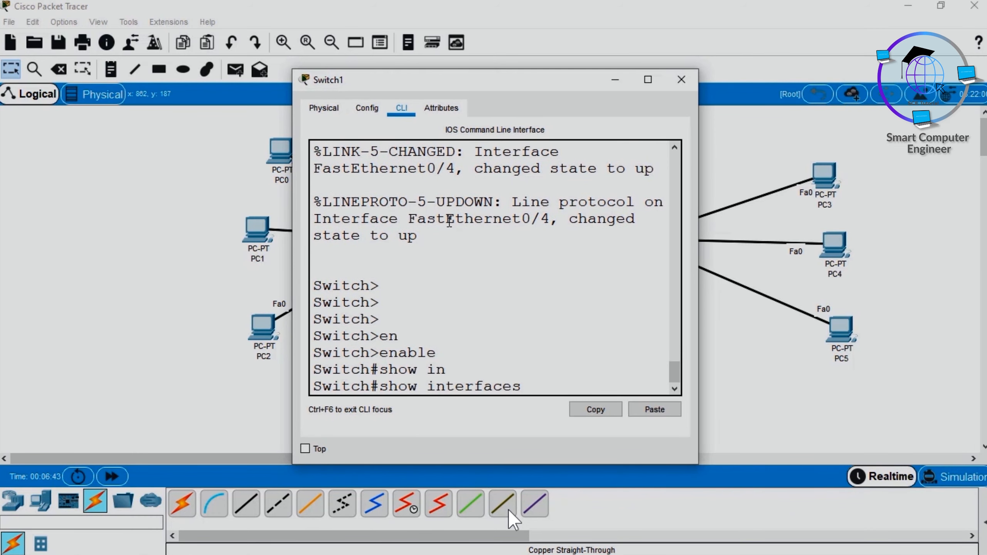
text(st)
key(Tab)
key(Return)
key(super+Up)
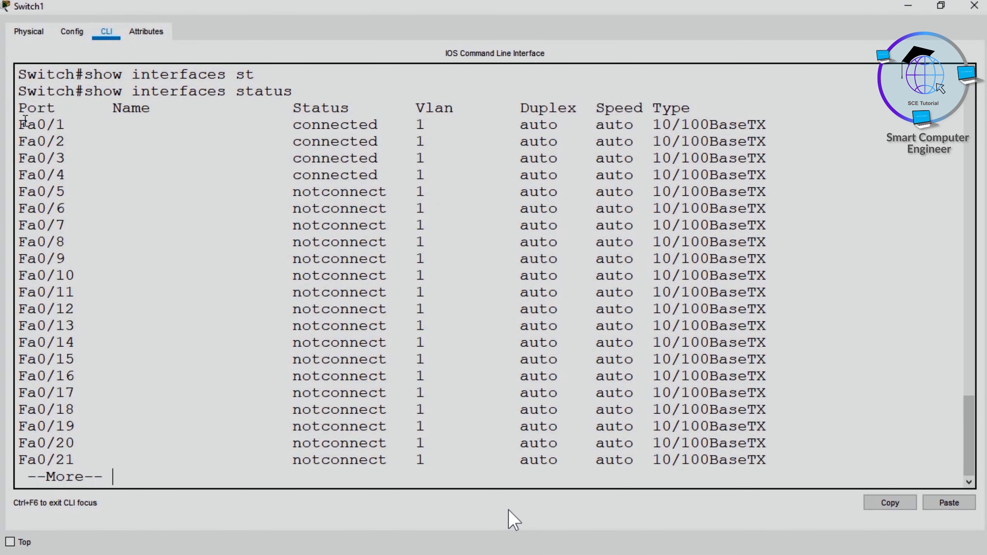
Step: Highlight the Fa0/1 and Fa0/2 entries in Switch1's status output, page further through it, and close the Switch1 window
drag(18, 124, 749, 136)
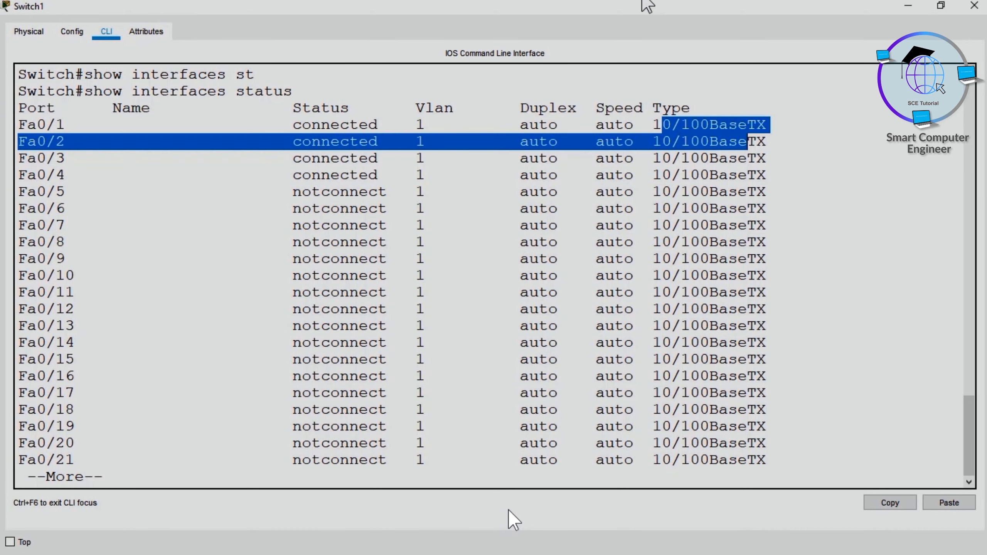
drag(645, 5, 692, 118)
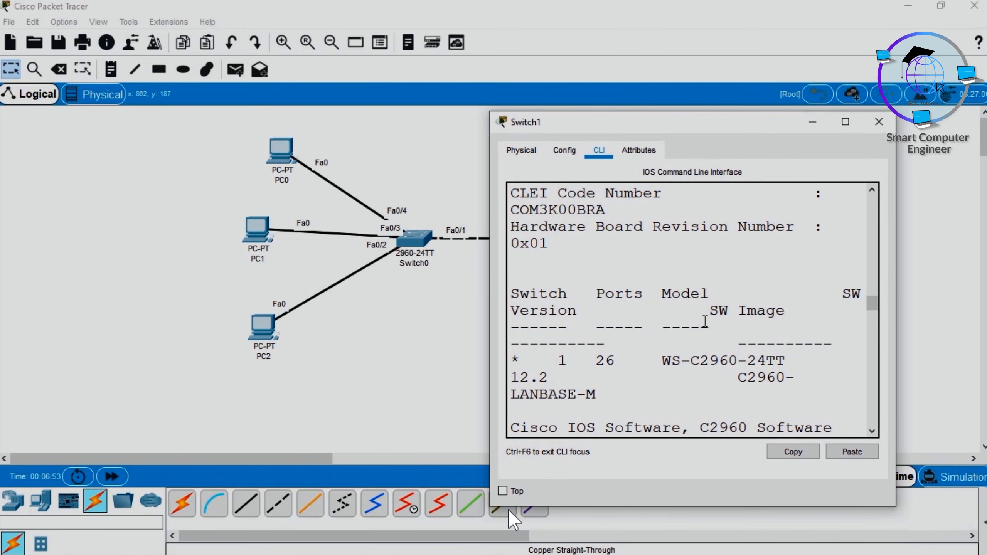
key(Return)
key(Return)
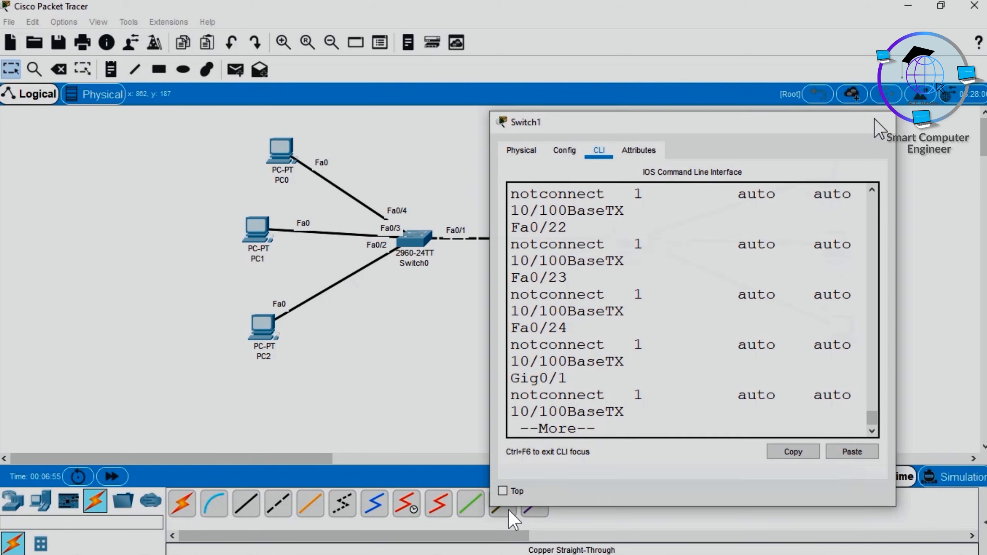
click(878, 122)
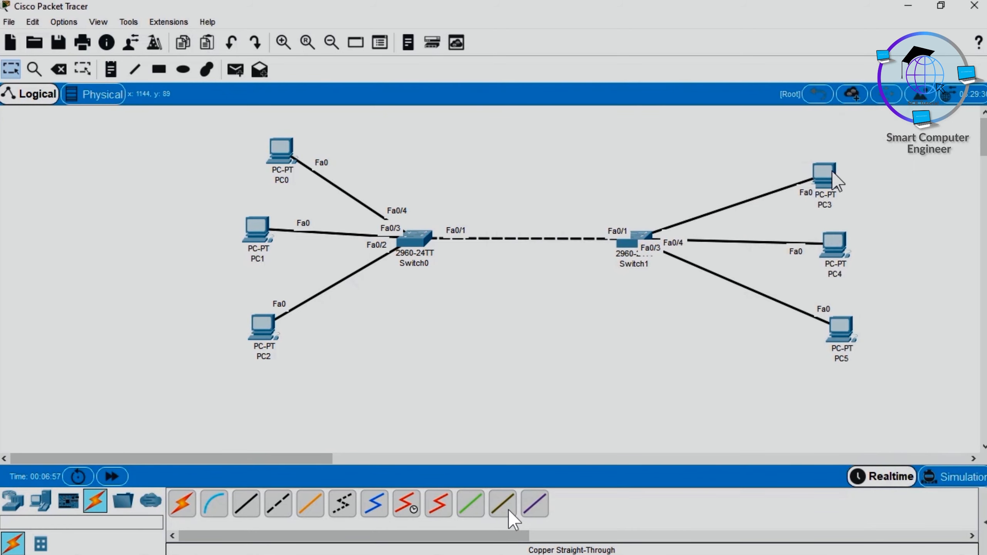
Step: Copy the IP address from PC3's IP Configuration and close the PC3 window
click(823, 176)
click(362, 155)
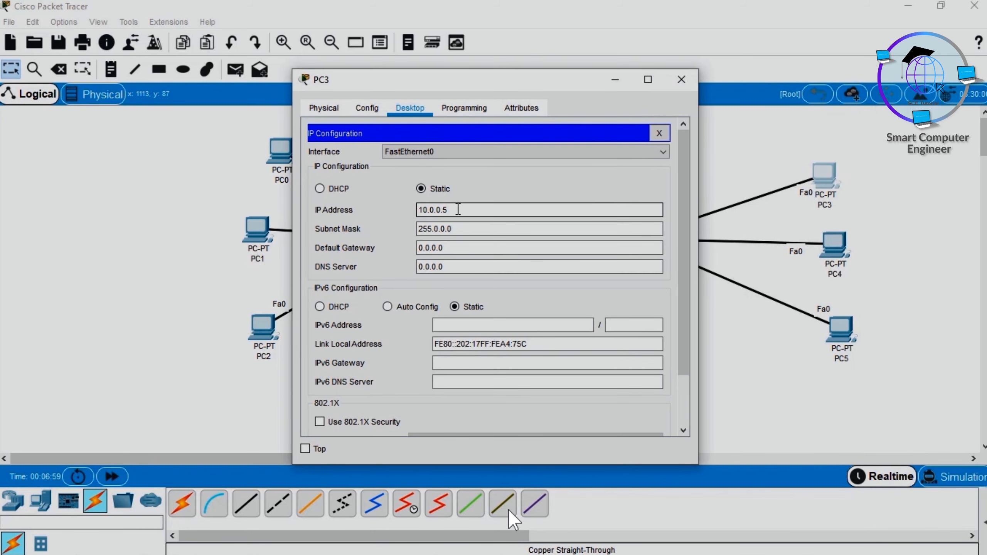
double_click(458, 209)
key(super+c)
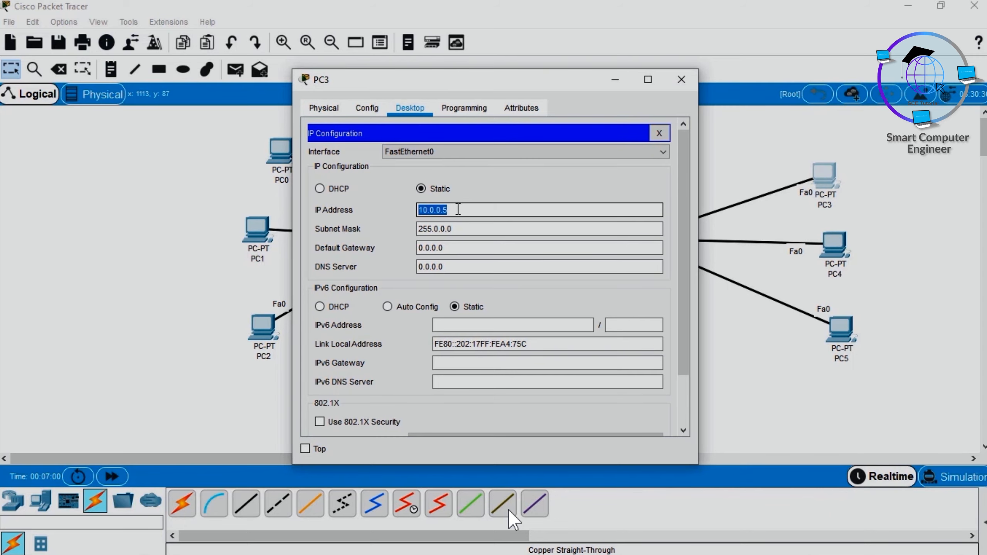
click(681, 80)
Step: Ping PC3 at 10.0.0.5 from PC0's Command Prompt and close the PC0 window
click(277, 155)
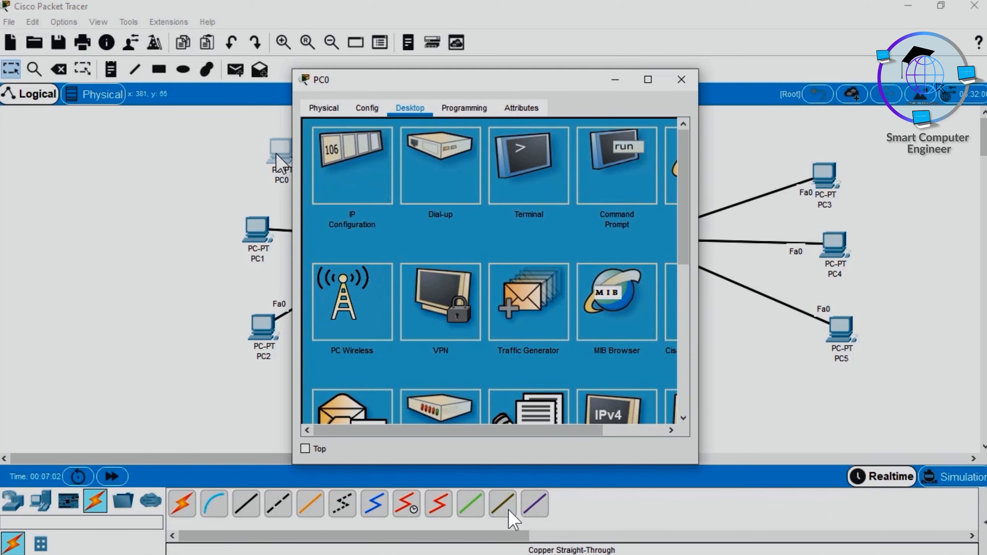
click(621, 200)
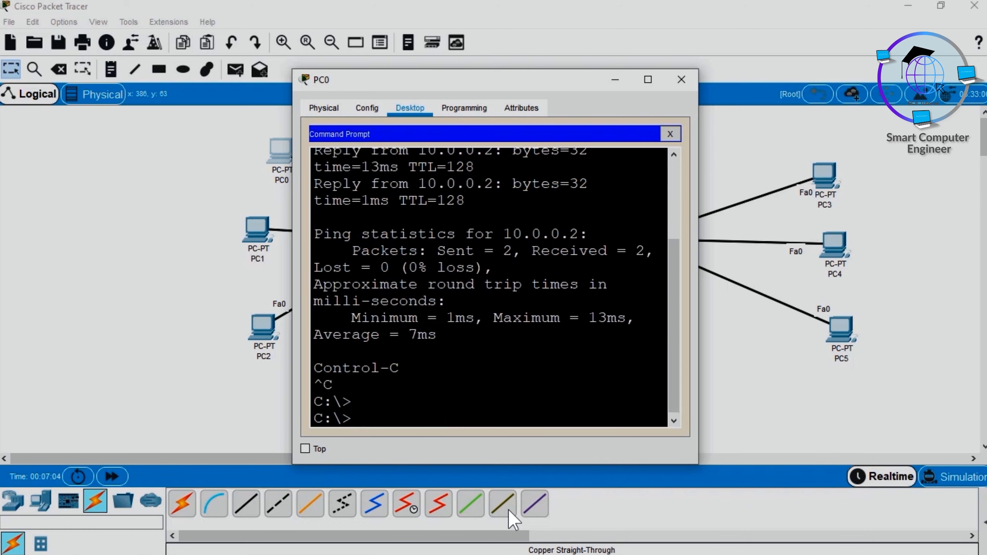
key(Return)
key(Return)
text(ping)
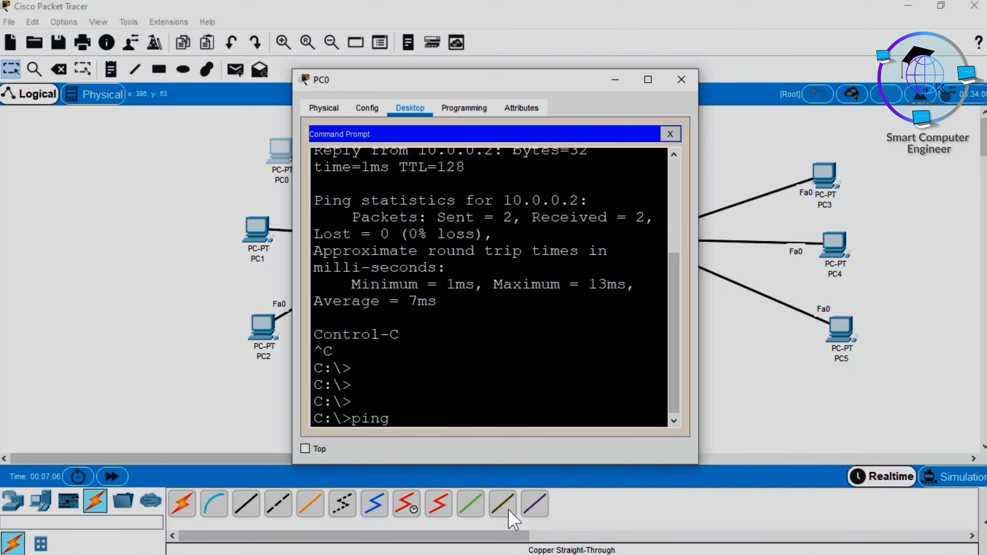
right_click(517, 331)
click(551, 357)
key(Return)
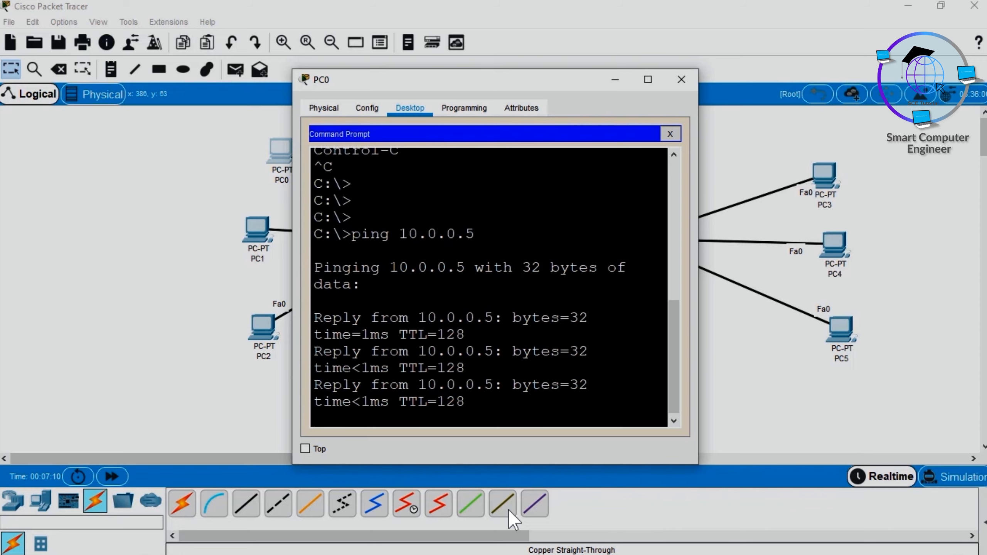
click(682, 79)
Step: Reopen Switch0's CLI, move its window aside, and page through the remaining status output to the prompt
click(424, 244)
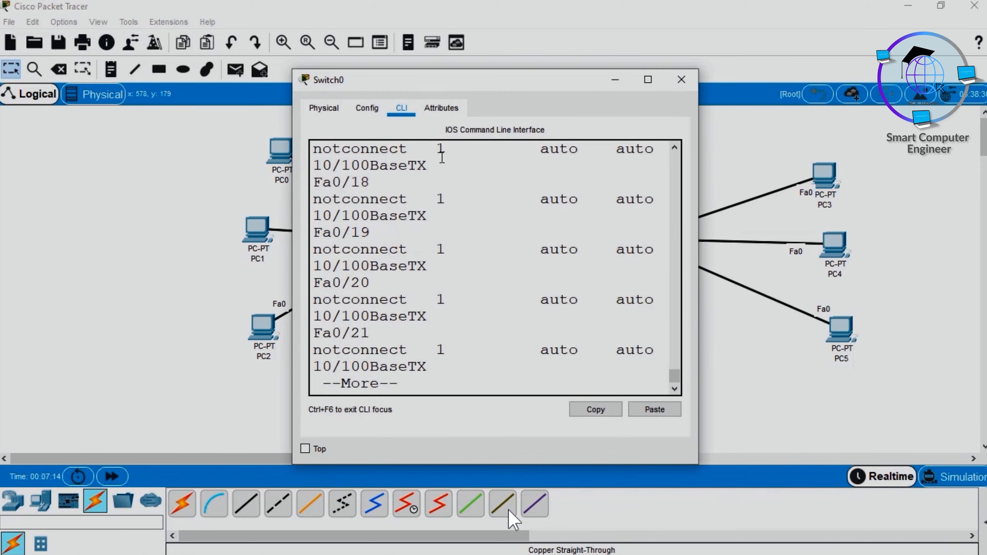
drag(519, 94, 255, 74)
click(268, 206)
key(Return)
key(Return)
key(Return)
key(Return)
Step: Enter global configuration mode on Switch0 and open interface fastEthernet 0/1 for configuration
key(Return)
key(Return)
key(Return)
key(Return)
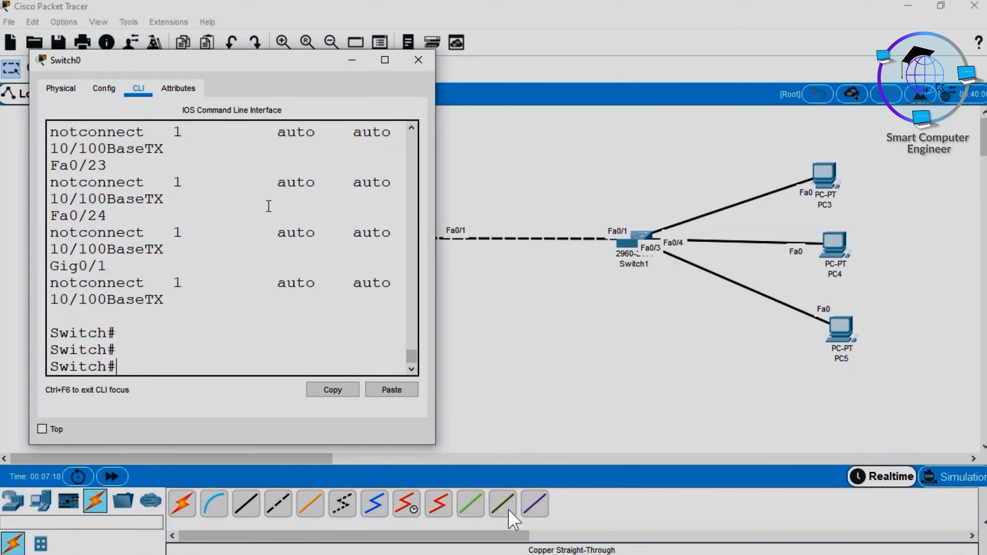
text(conf t)
key(Return)
text(in)
key(Tab)
text(fa)
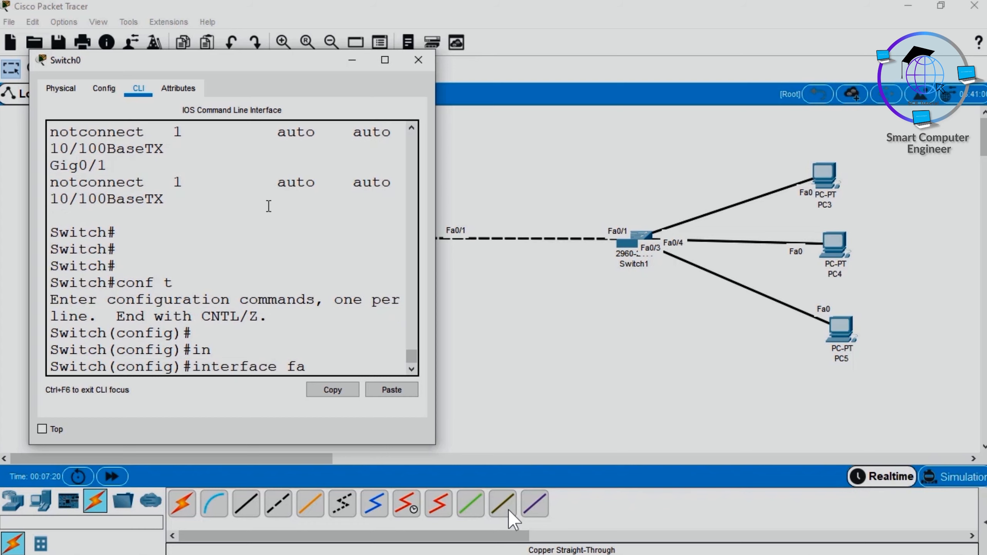
key(Tab)
text(0/1)
key(Return)
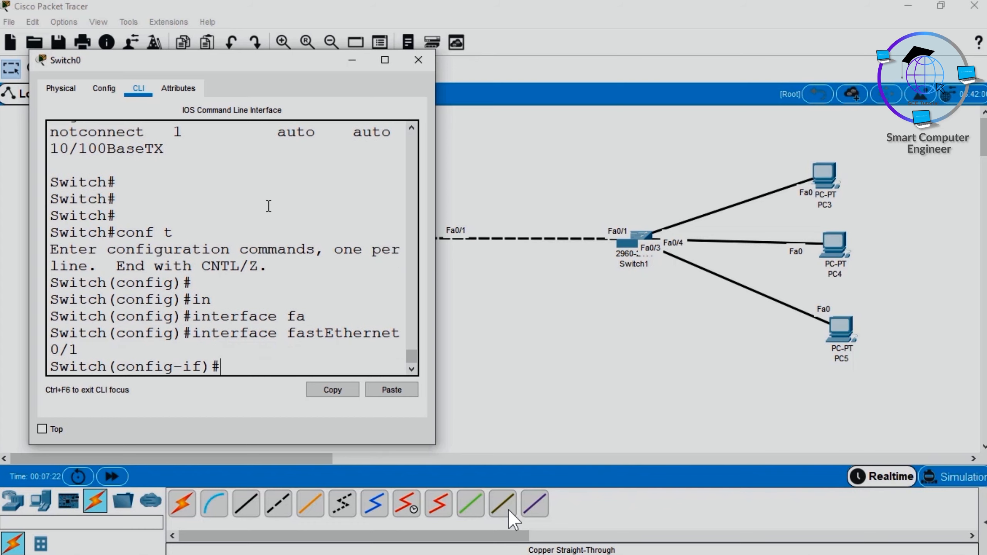
Step: Set the speed of Switch0's FastEthernet0/1 to 10
text(sp)
key(Tab)
text(e)
key(Tab)
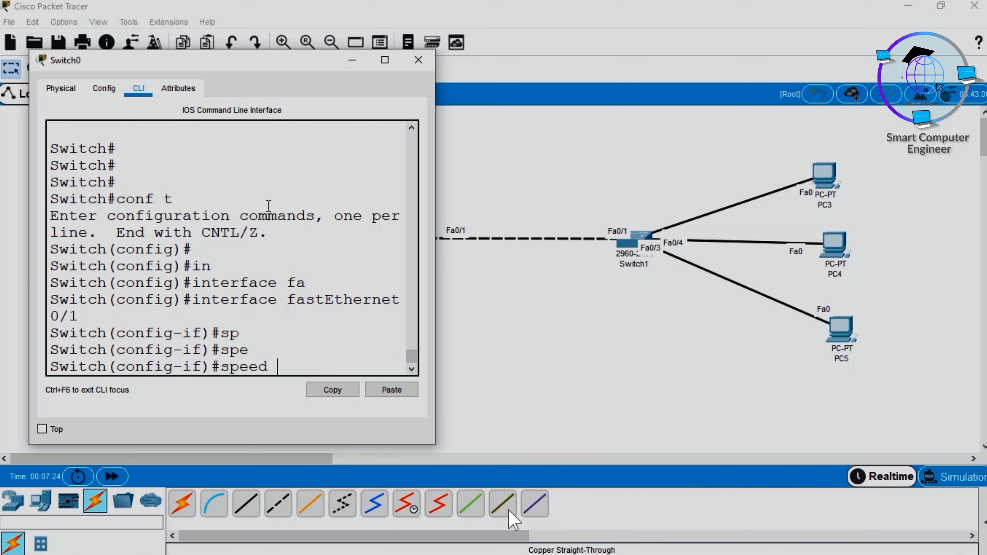
text(10)
key(Return)
Step: Set the duplex mode of Switch0's FastEthernet0/1 to half
text(du)
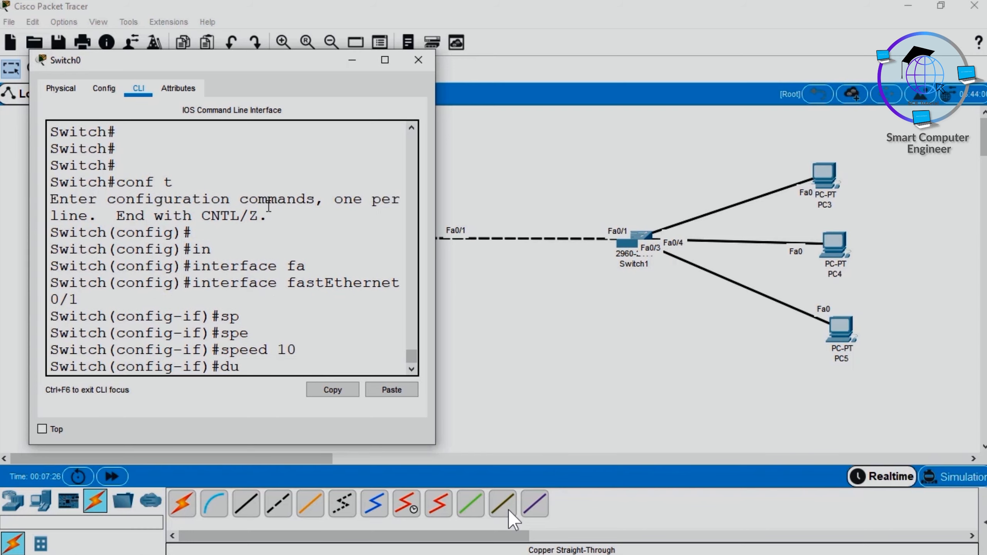
text(p)
key(Tab)
text(hal)
key(Tab)
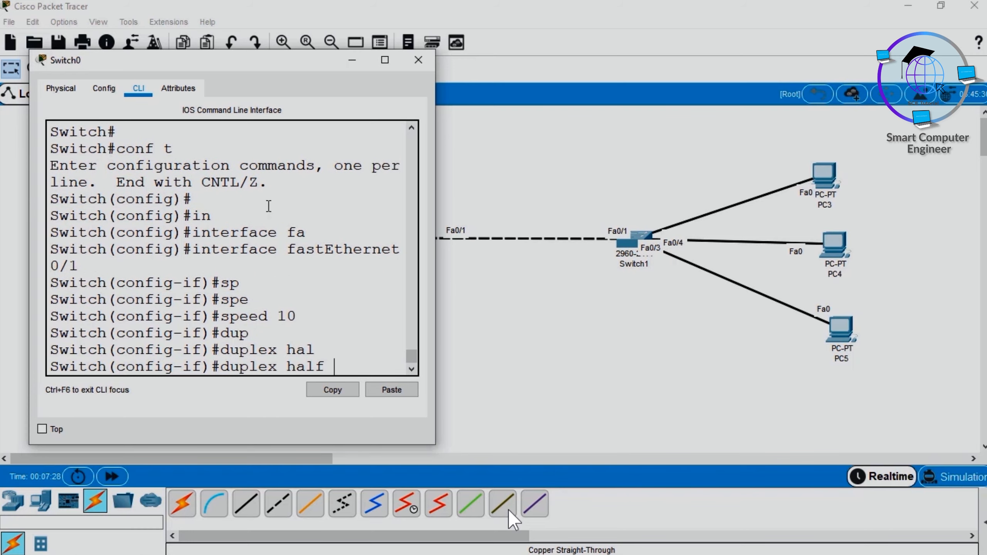
key(Return)
Step: Leave configuration mode on Switch0, save the configuration with wr, and close the Switch0 window
key(Return)
key(Return)
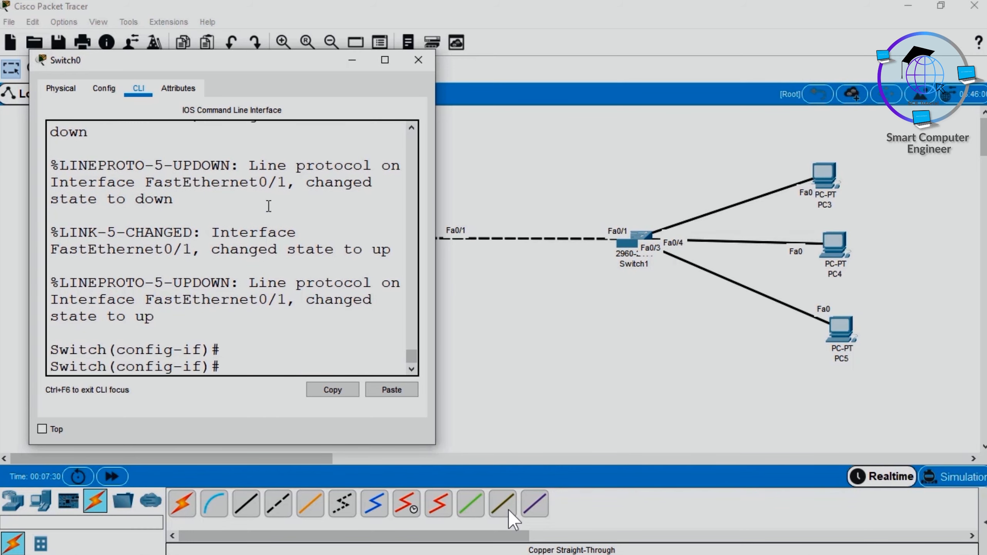
text(end)
key(Return)
key(Return)
text(wr)
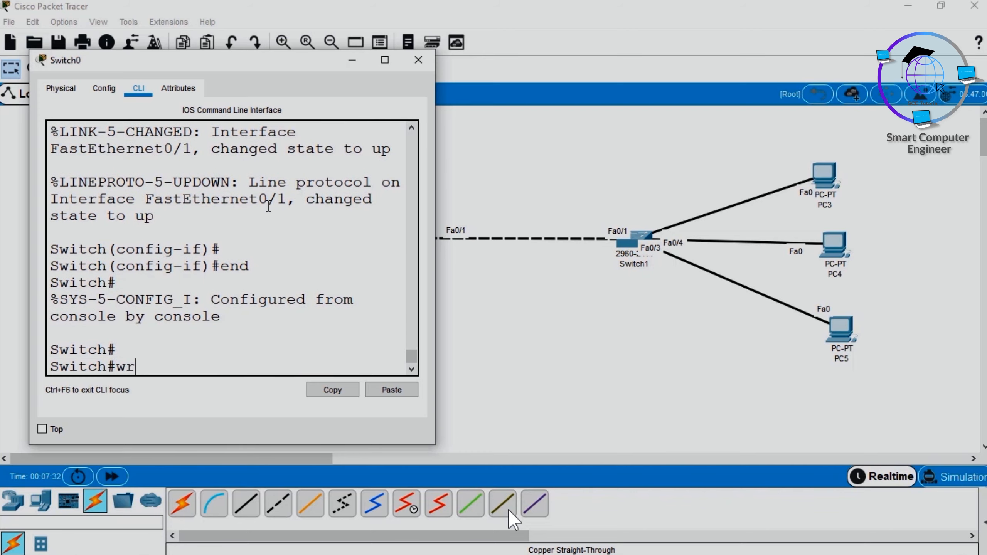
key(Return)
click(418, 60)
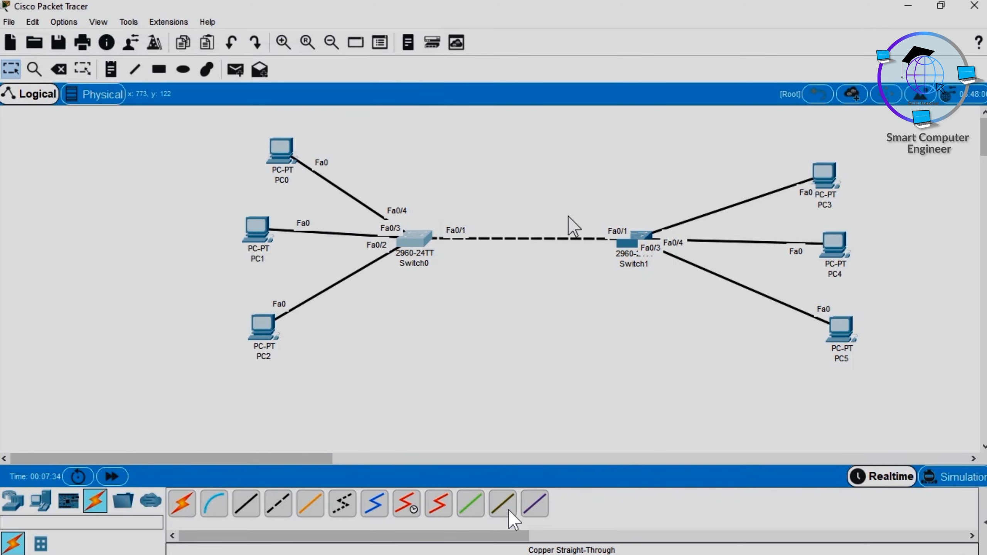
Step: Open Switch1's command line, enter global configuration mode, and open interface fastEthernet 0/1 for configuration
click(636, 247)
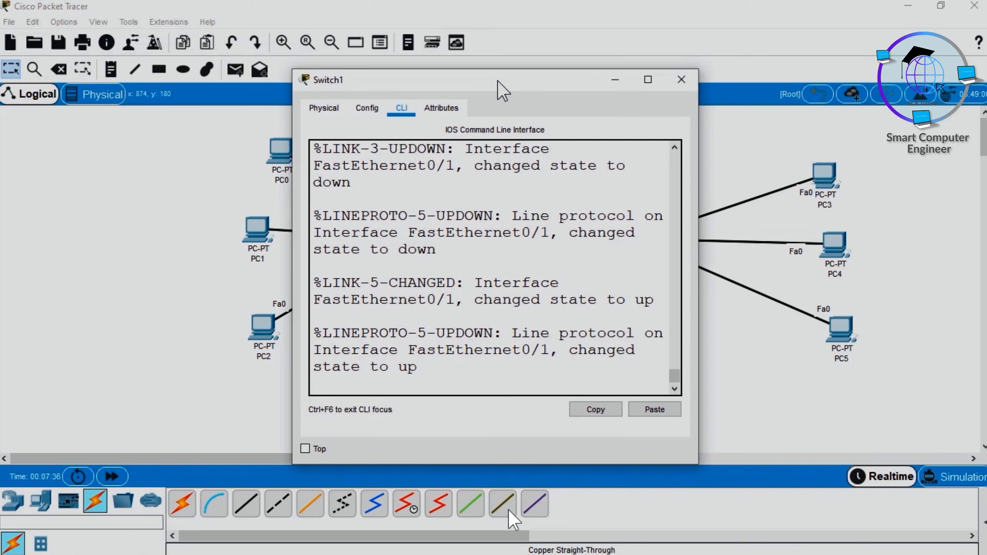
drag(502, 88, 352, 92)
click(351, 255)
key(Return)
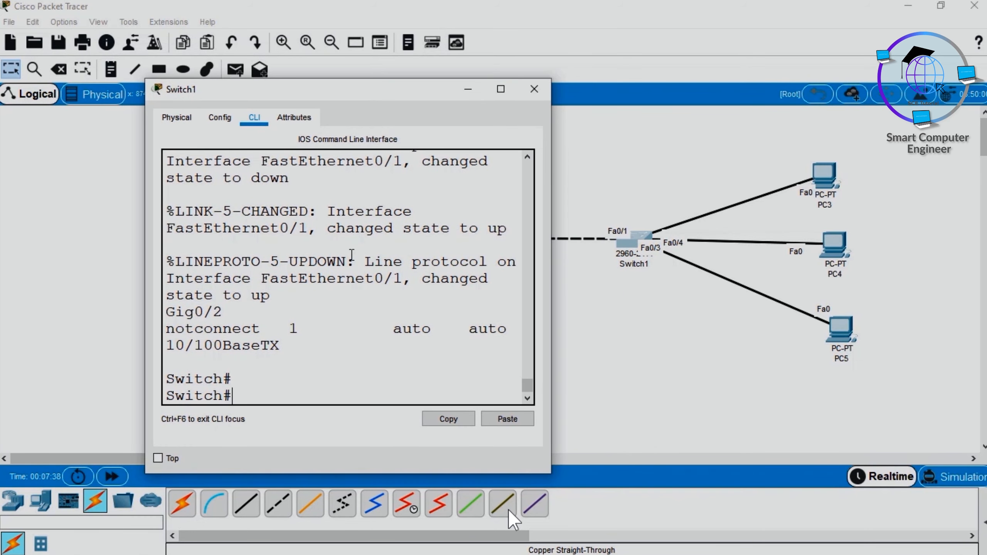
text(conf t)
key(Return)
text(in)
key(Tab)
text(fa)
key(Tab)
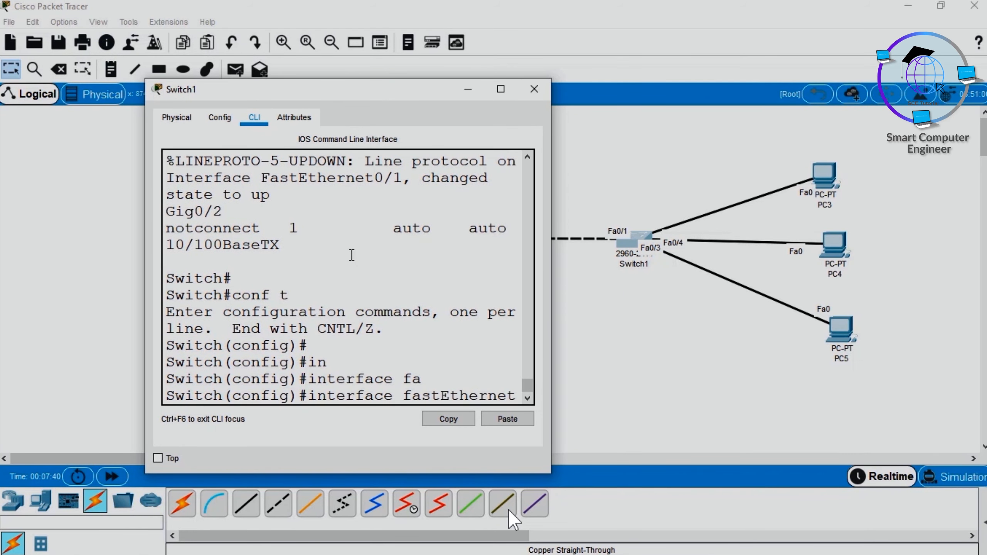
text(0/1)
key(Return)
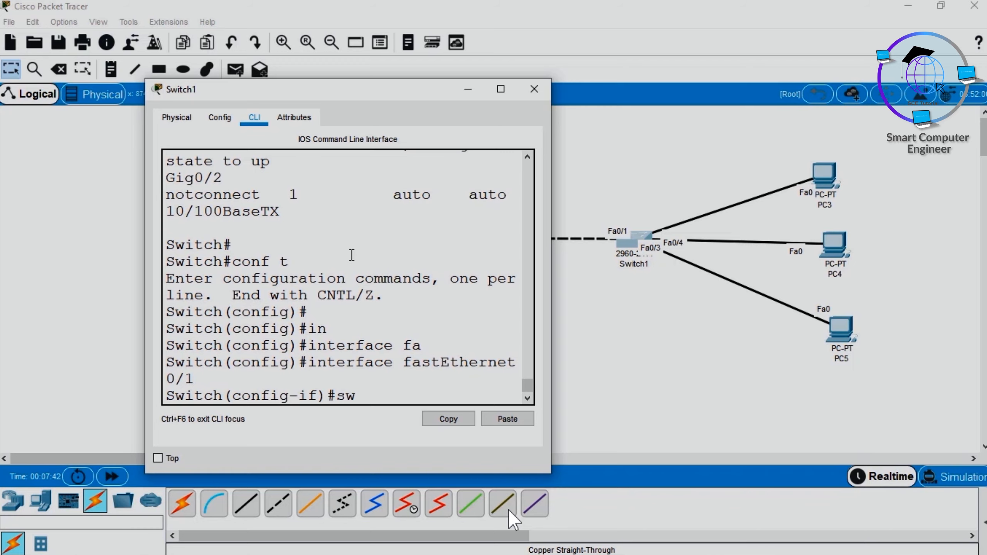
Step: Set the speed of Switch1's FastEthernet0/1 to 100
text(spee)
key(Tab)
text(100)
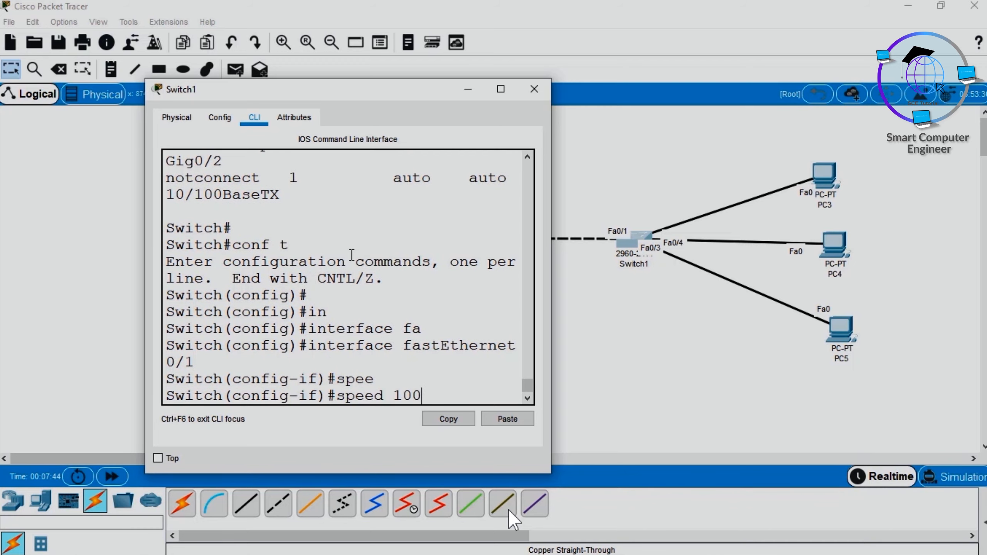
key(Return)
key(Return)
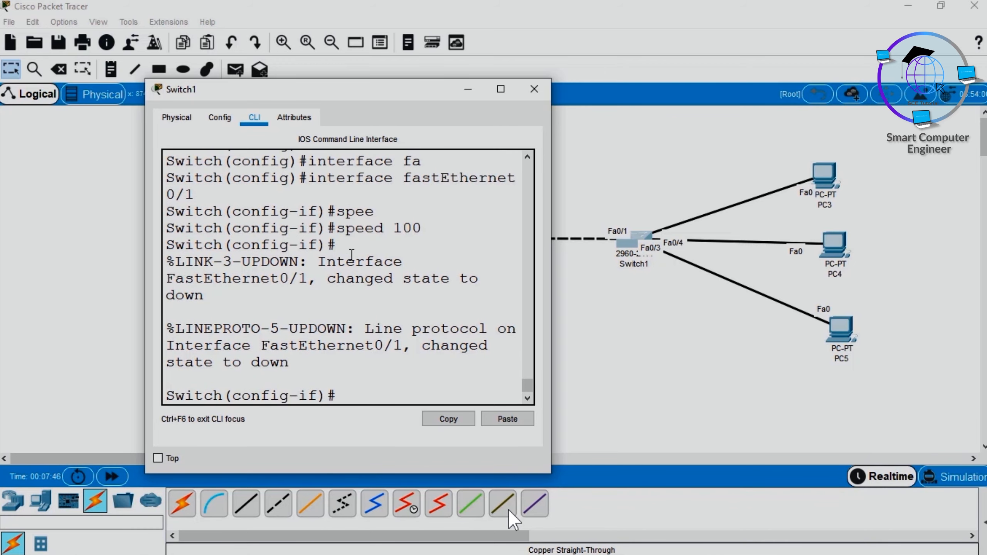
Step: Set the duplex mode of Switch1's FastEthernet0/1 to full
text(dup)
key(Tab)
text(f)
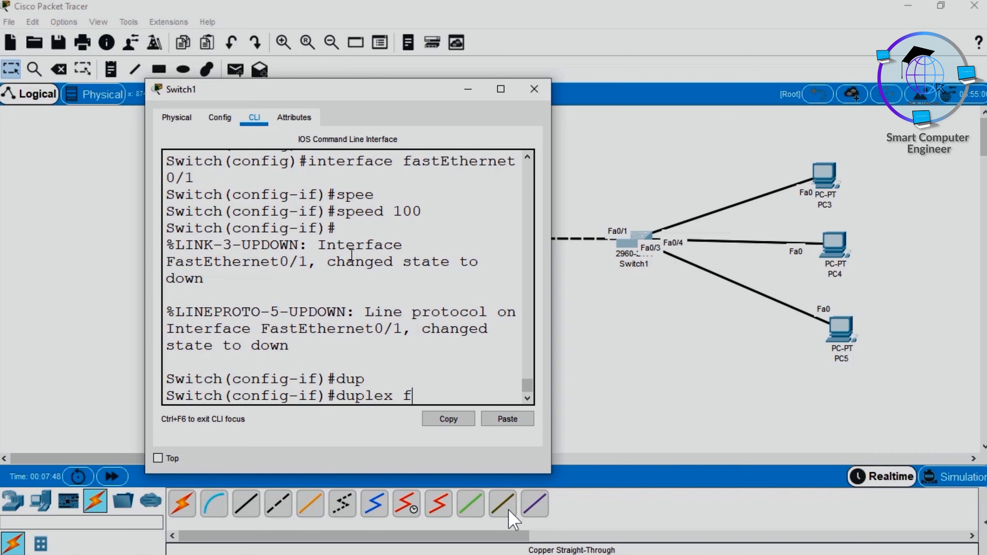
text(ul)
key(Tab)
key(Return)
Step: Leave configuration mode on Switch1 and save the configuration with wr
text(end)
key(Return)
key(Return)
text(wr)
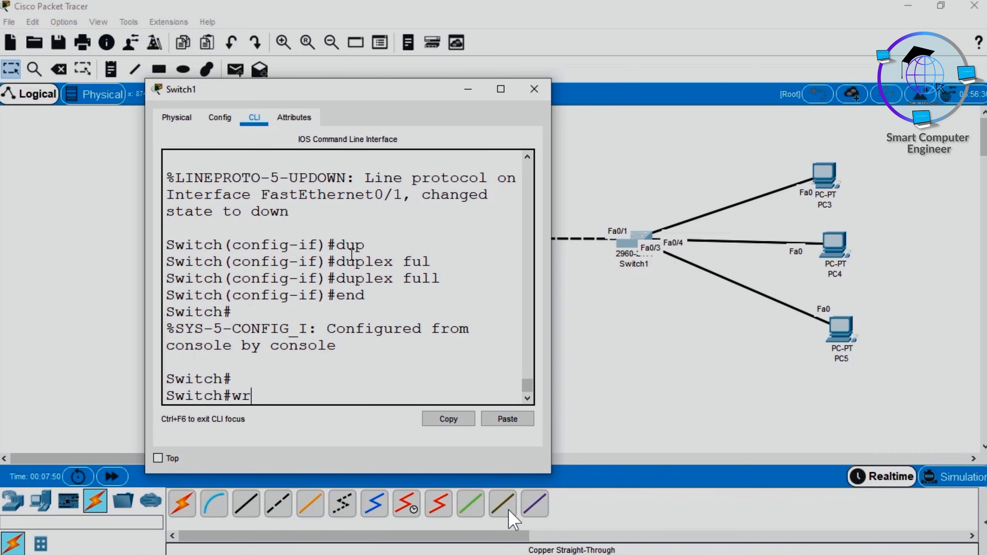
Step: Run show interfaces status on Switch1, check the status, duplex and speed of Fa0/1, and close the Switch1 window
key(Return)
text(show in)
key(Tab)
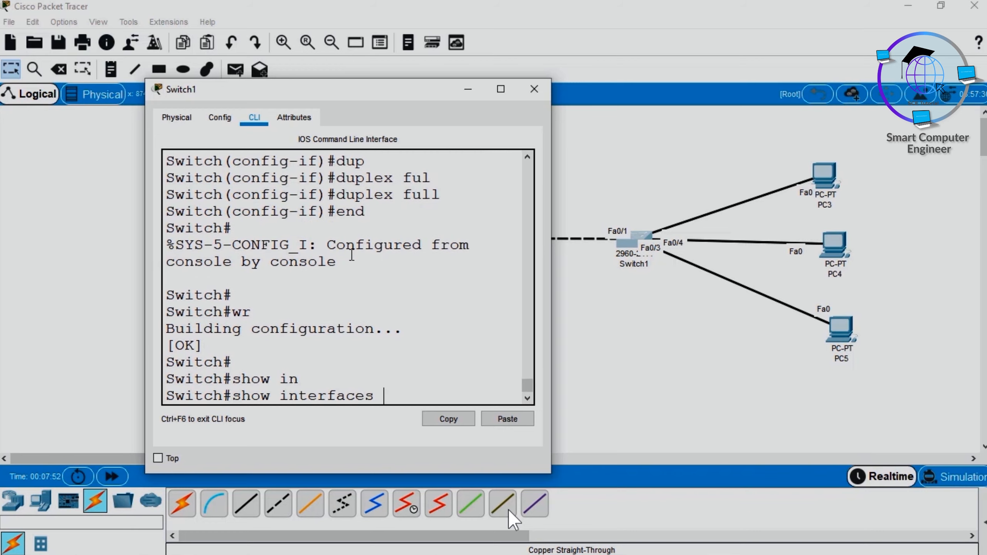
text(st)
key(Tab)
key(Return)
key(super+Up)
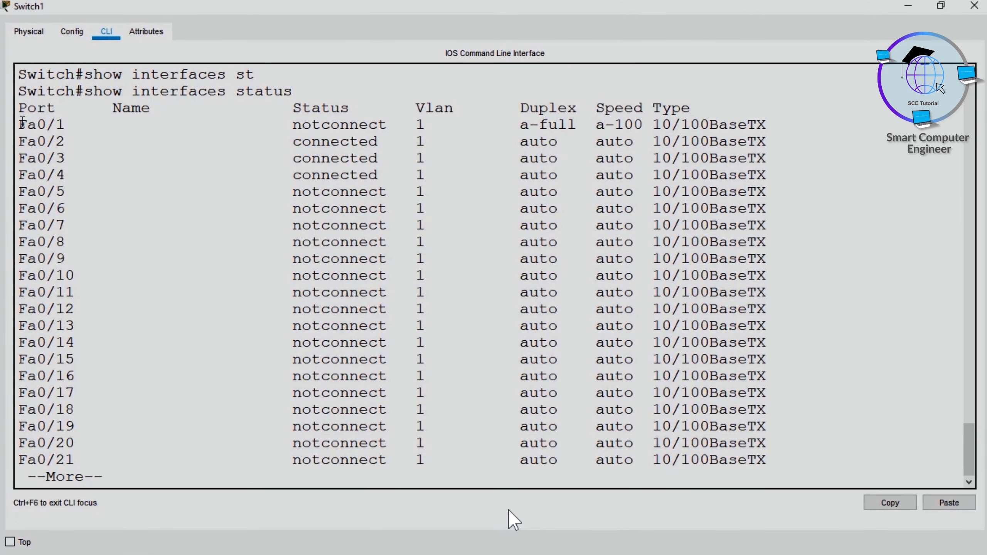
drag(22, 122, 347, 128)
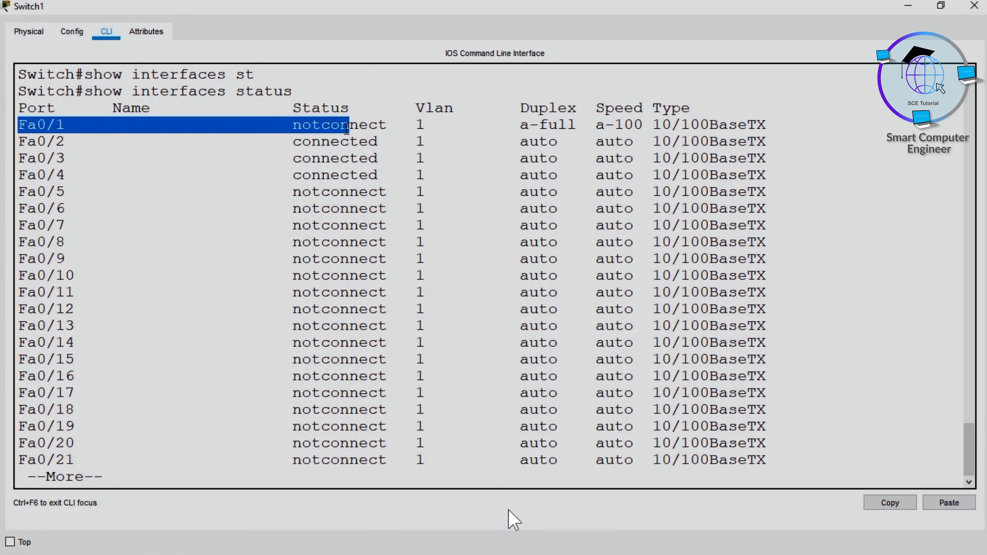
double_click(347, 125)
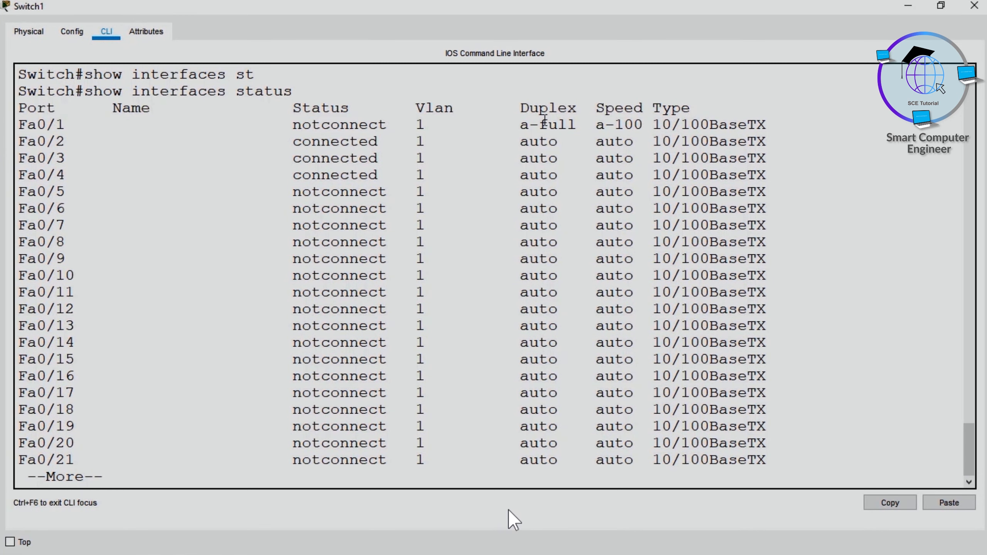
double_click(568, 124)
double_click(614, 124)
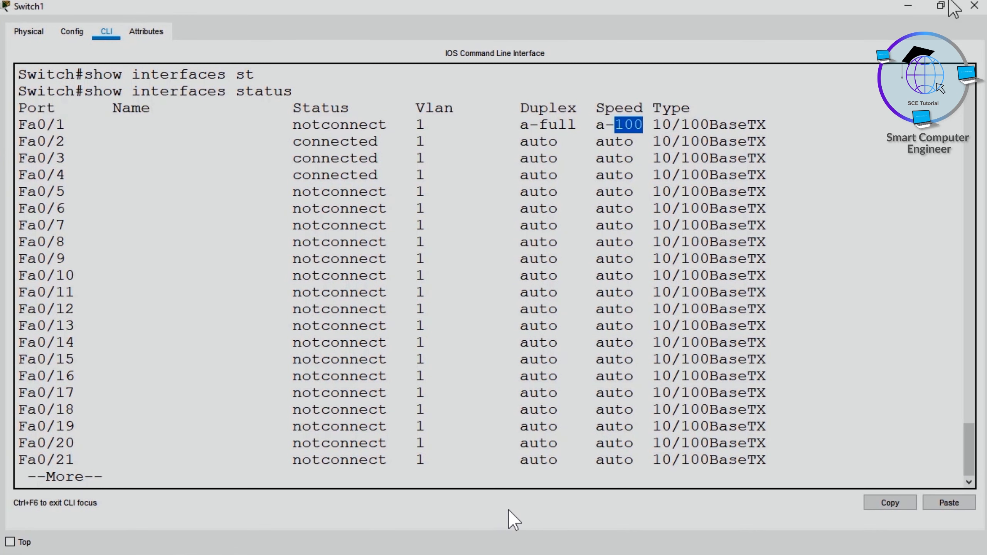
click(973, 6)
Step: Run show interfaces status on Switch0, check the status, duplex and speed of Fa0/1, and close the Switch0 window
click(408, 239)
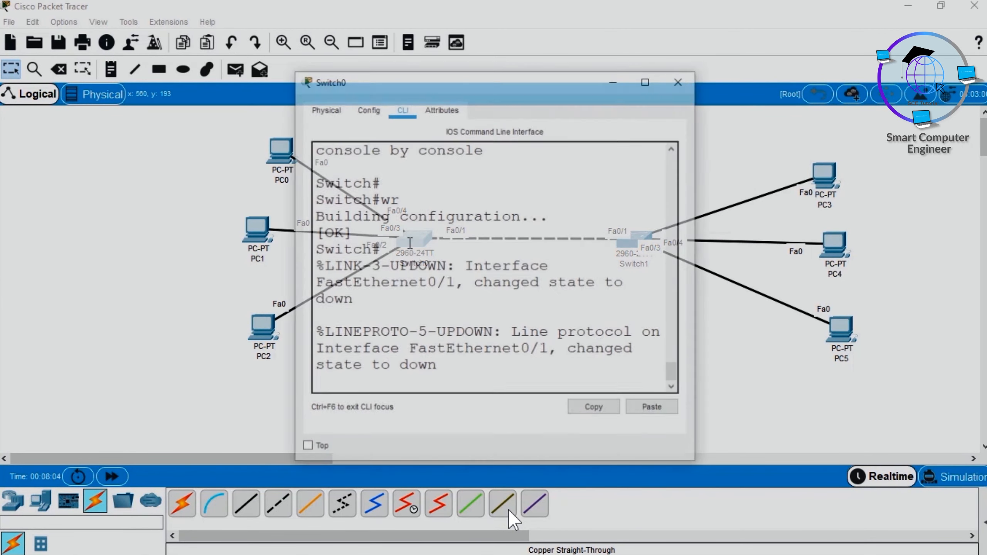
key(super+Up)
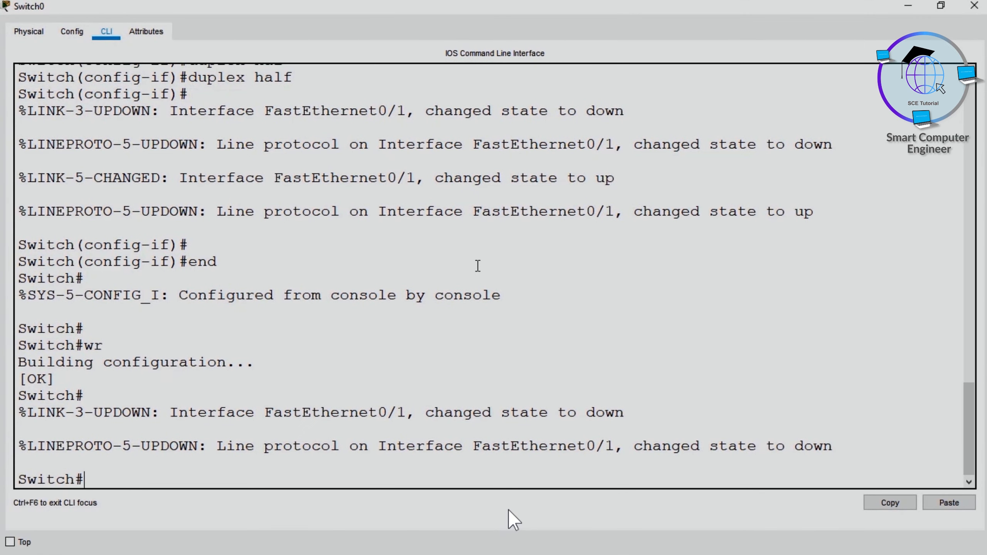
text(d)
key(BackSpace)
text(show in)
key(Tab)
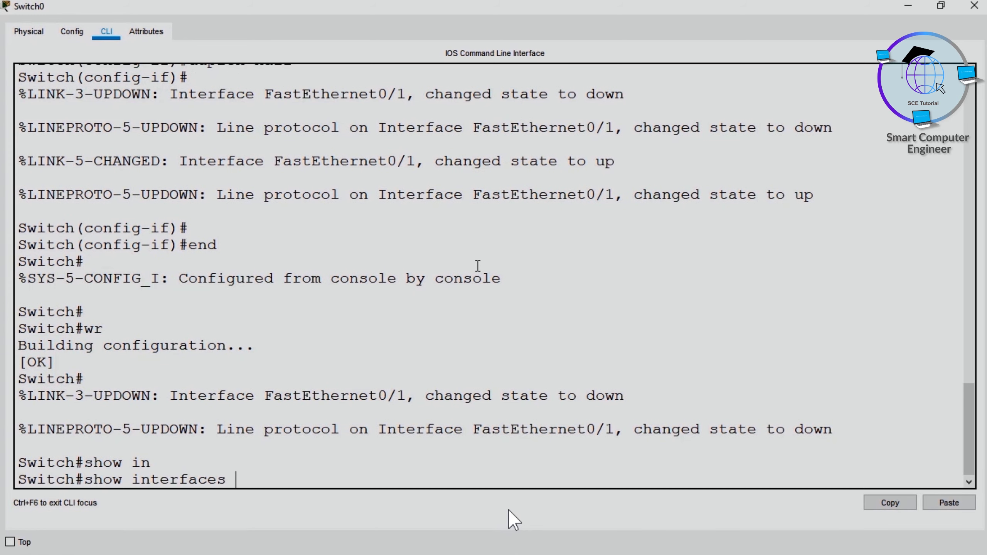
text(st)
key(Tab)
key(Return)
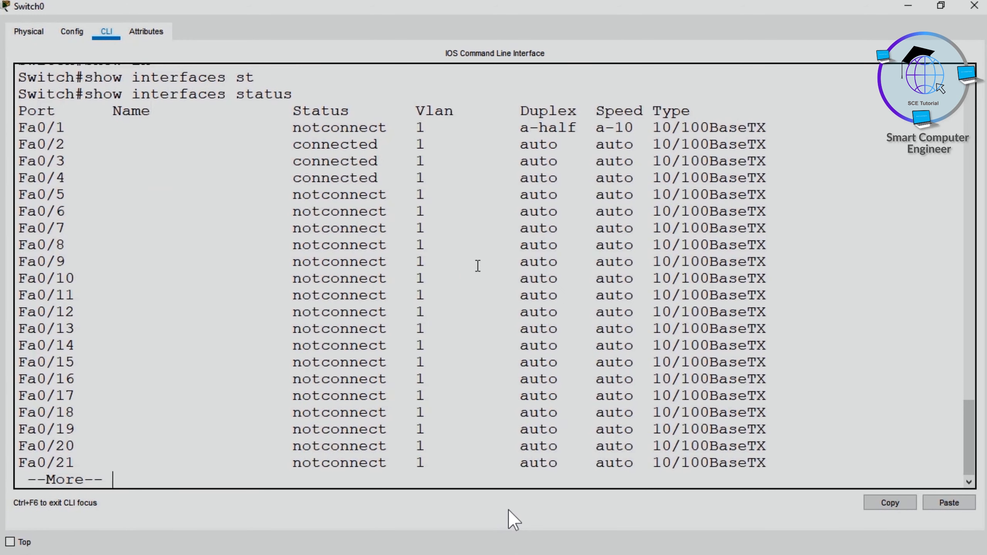
double_click(360, 129)
double_click(556, 128)
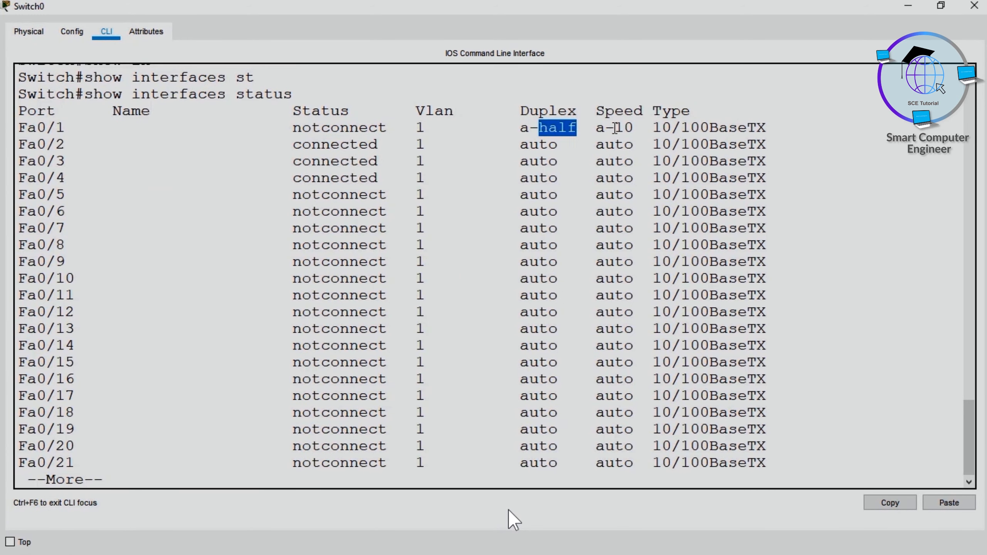
double_click(623, 128)
click(974, 6)
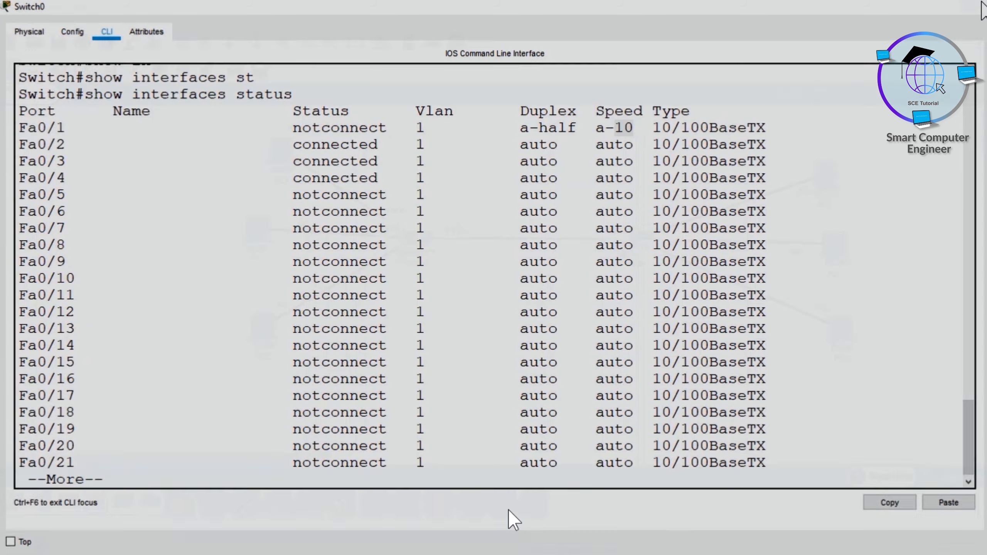
Step: Ping 10.0.0.5 from PC0's Command Prompt to test the inter-switch link, and close the PC0 window
click(285, 149)
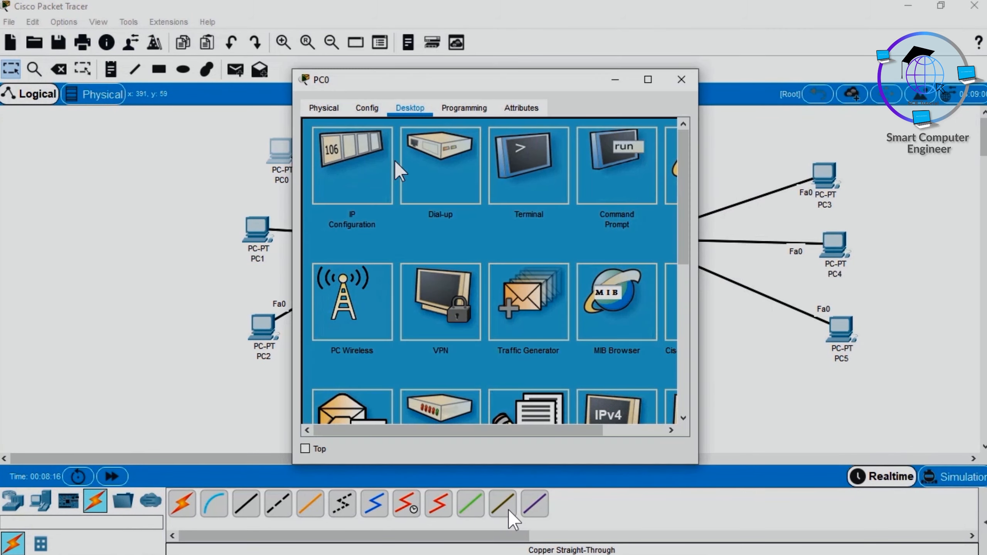
click(611, 178)
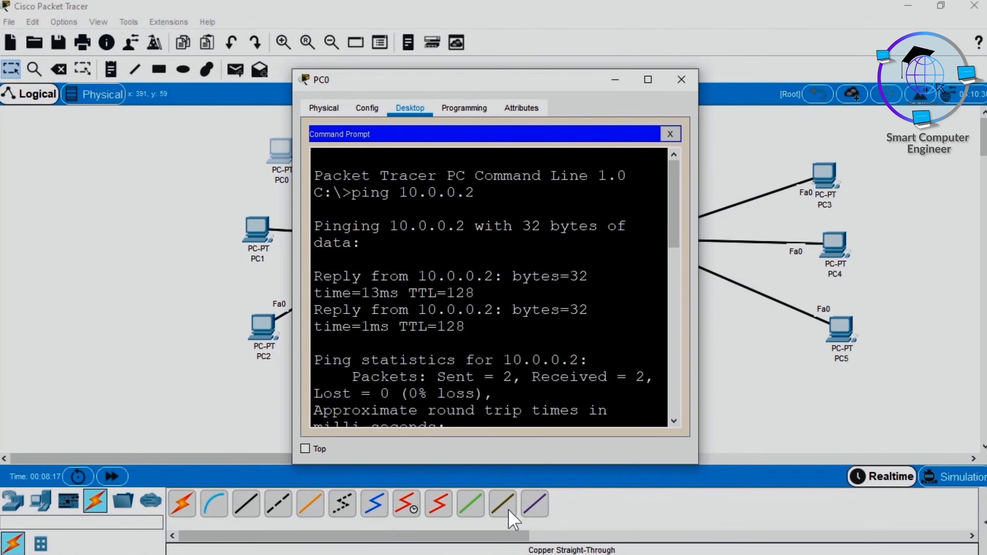
key(Return)
key(Up)
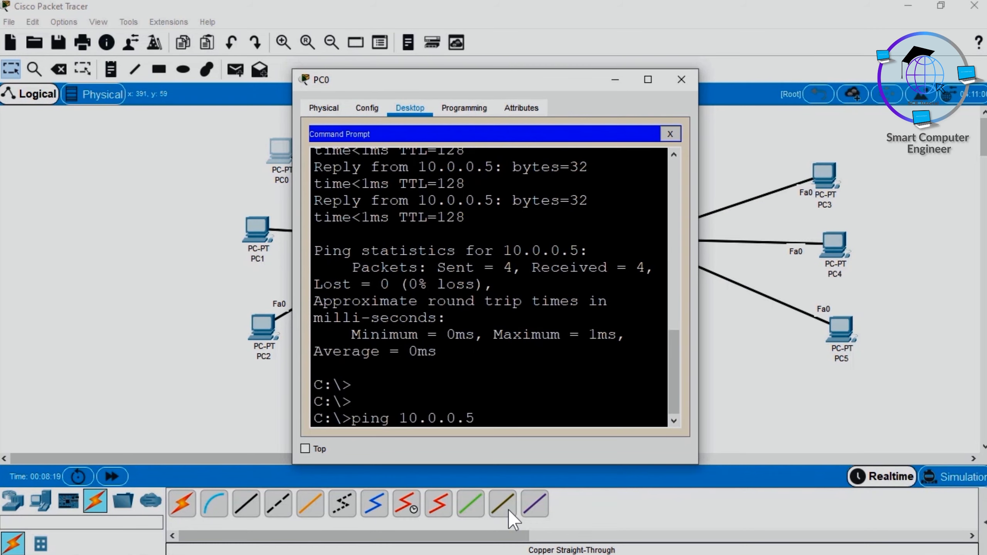
drag(324, 167, 400, 218)
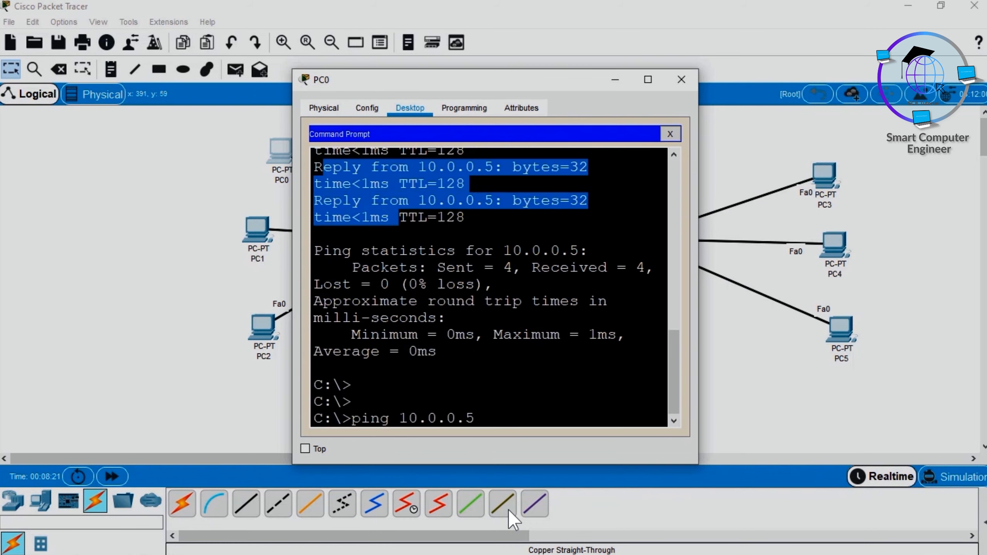
click(475, 419)
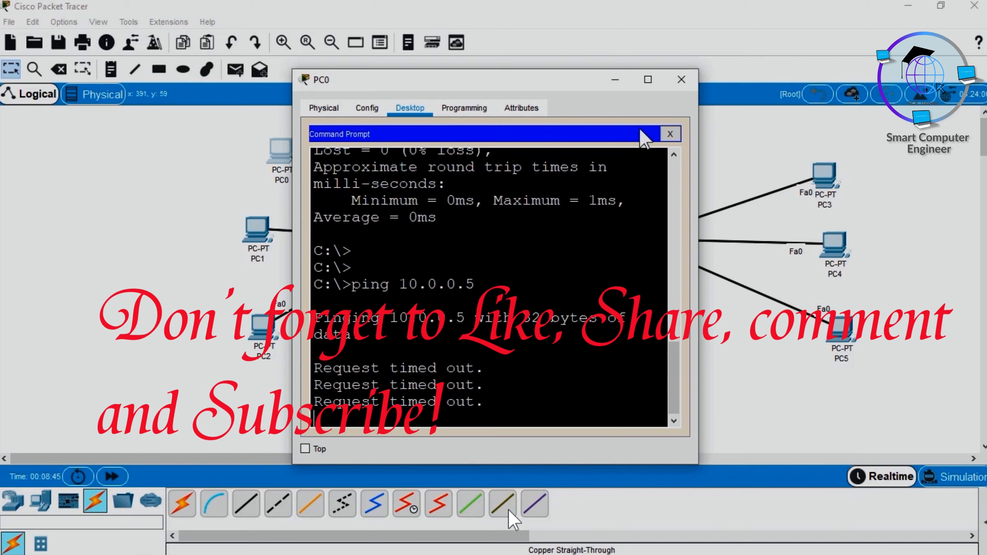
click(681, 79)
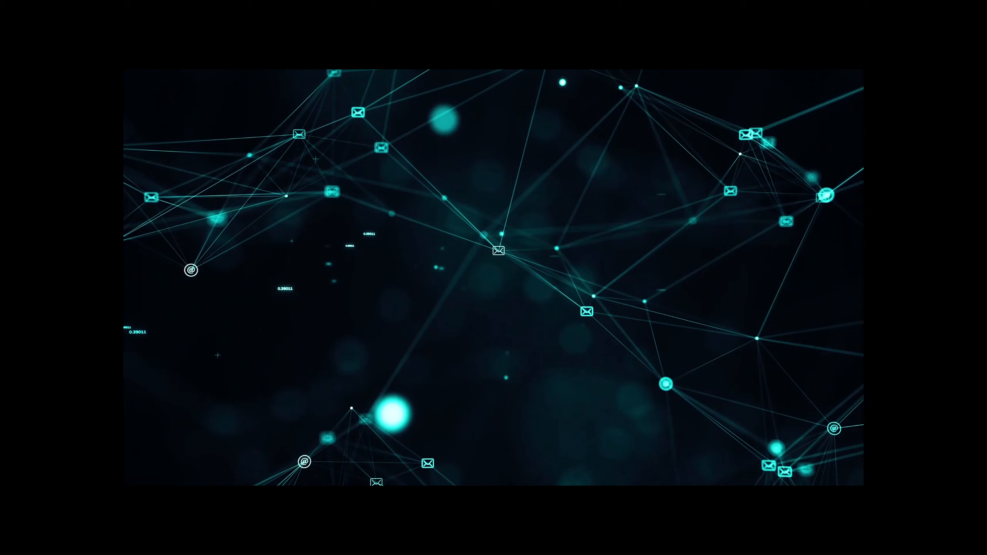